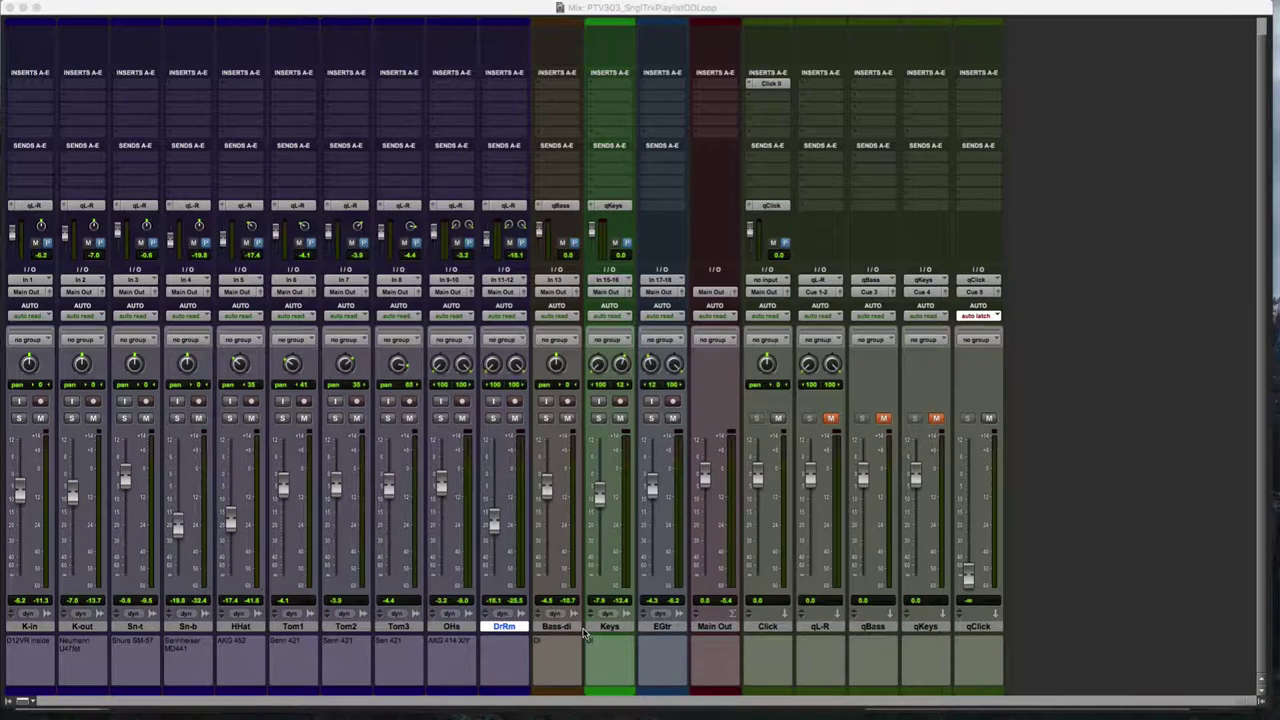
# Step: From EGtr's send slot, create a new mono Aux Input track named qEGtr
pyautogui.click(660, 630)
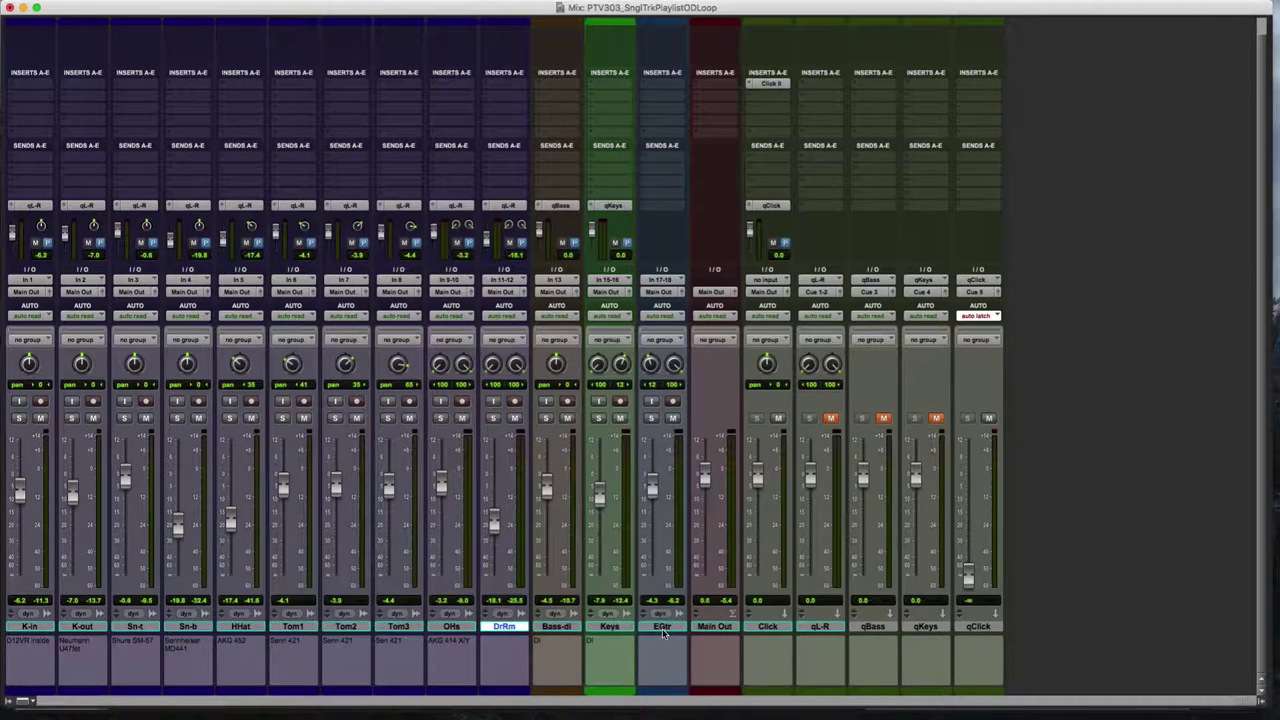
pyautogui.click(662, 628)
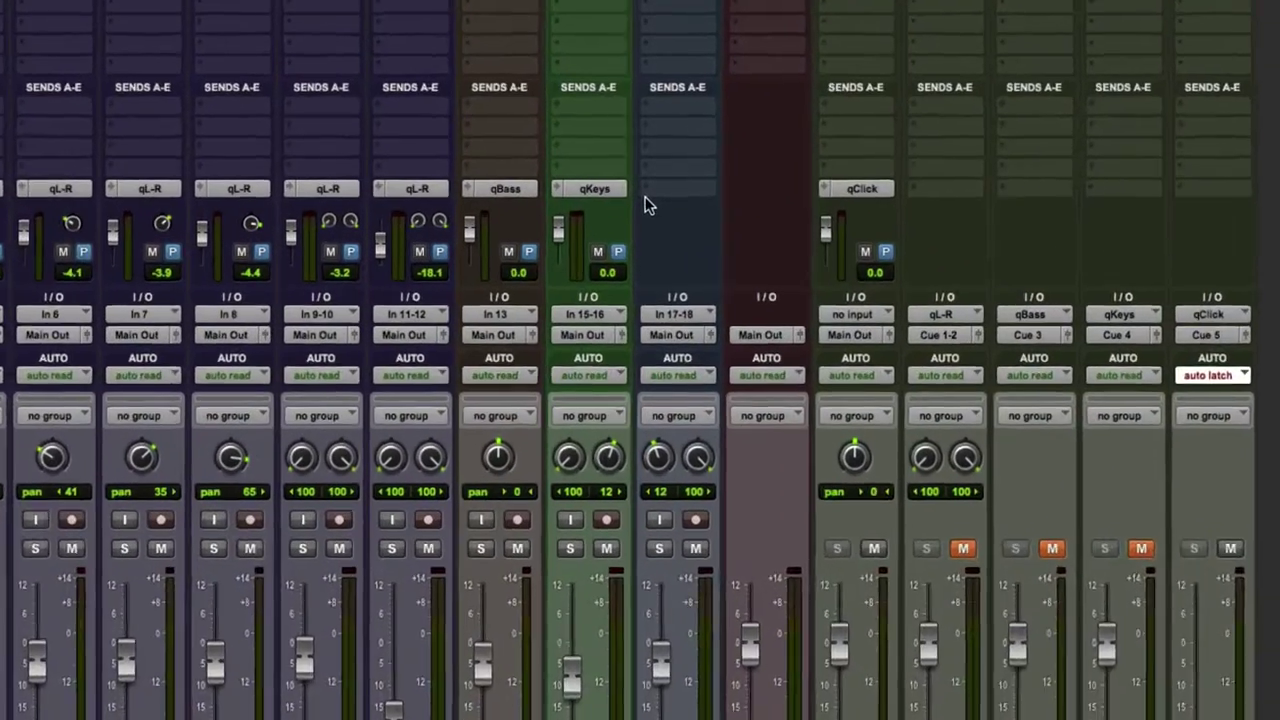
pyautogui.click(646, 208)
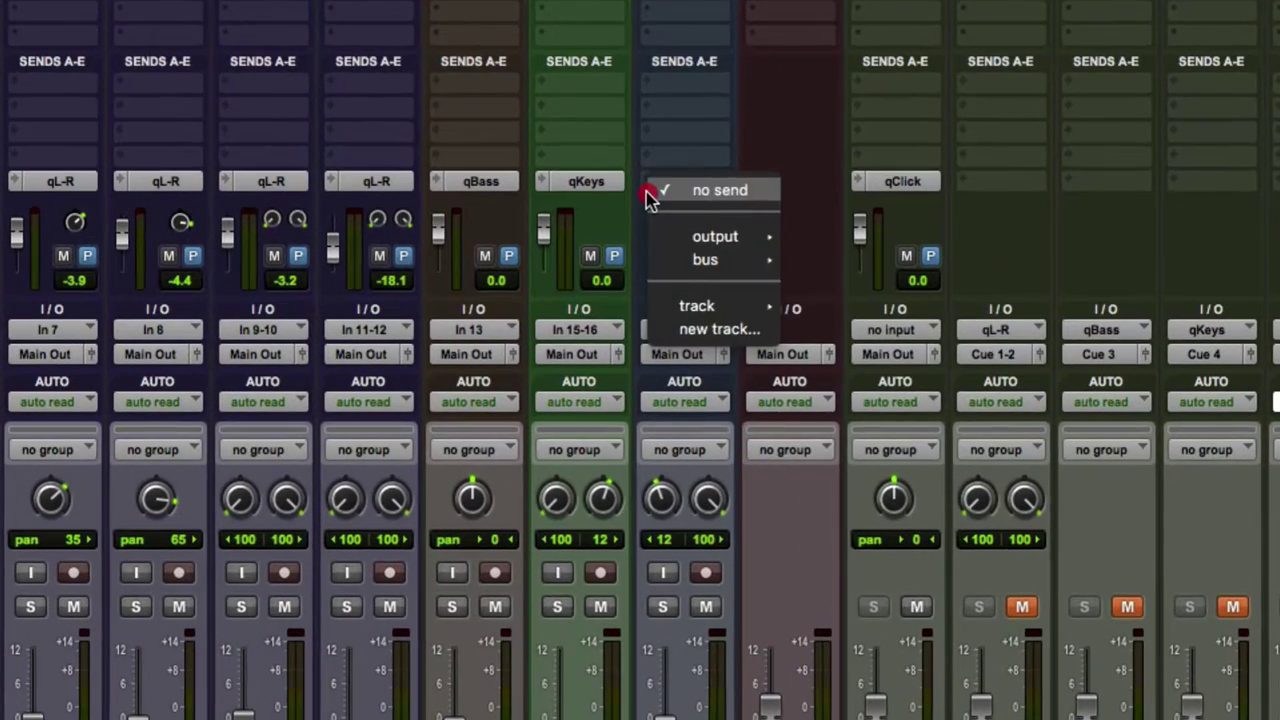
pyautogui.click(666, 330)
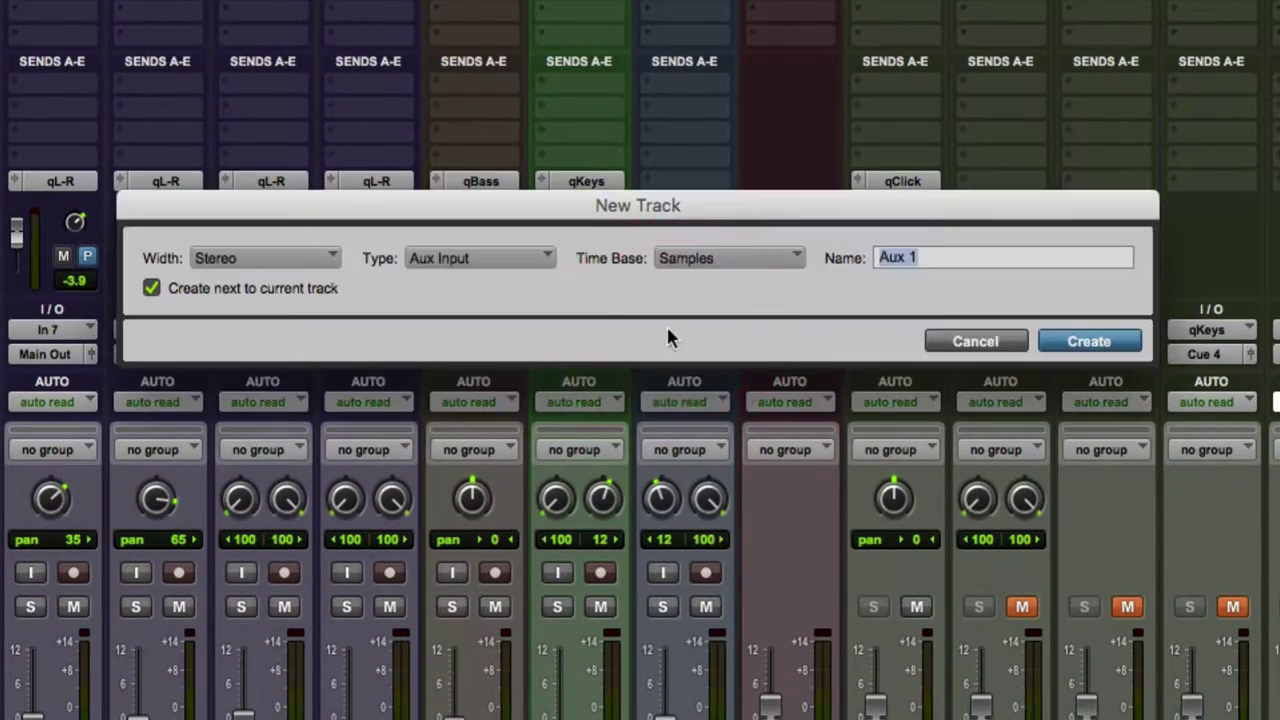
pyautogui.click(237, 262)
pyautogui.click(246, 236)
pyautogui.write('qEGtr')
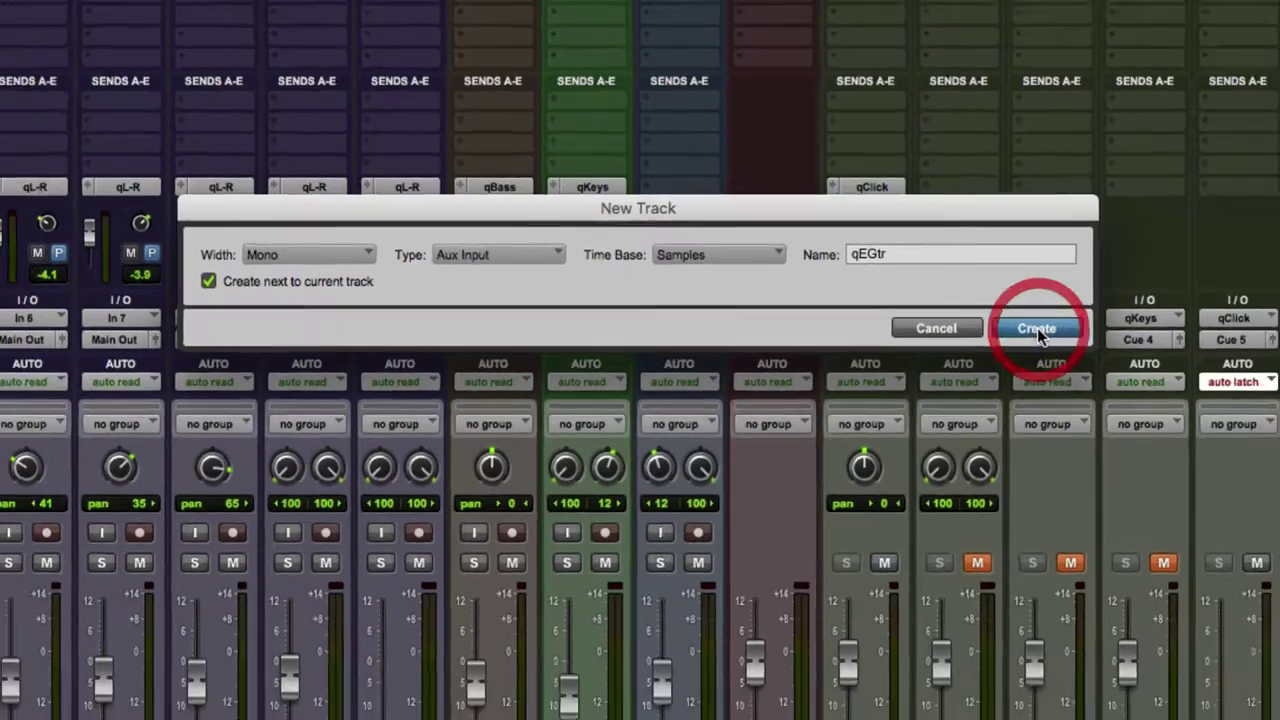
pyautogui.press('Return')
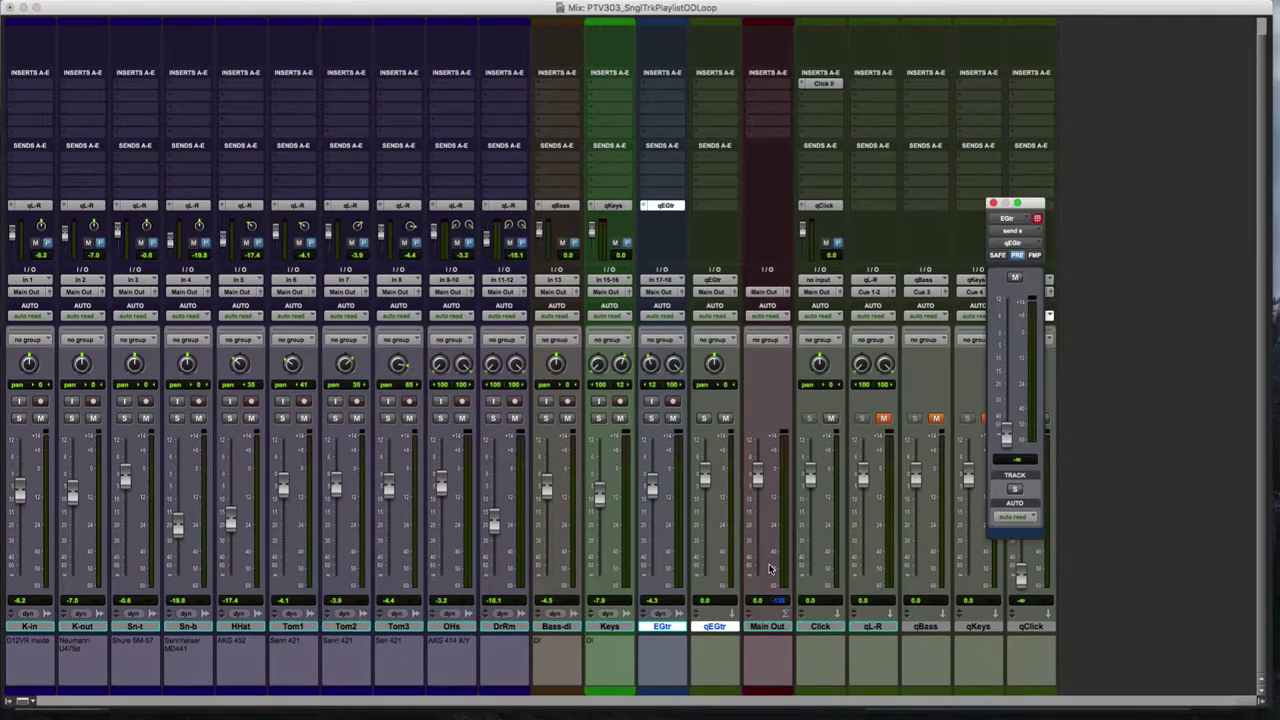
# Step: Move qEGtr in beside qClick at the end of the mixer and reset qClick's level to 0 dB
pyautogui.keyDown('alt'); pyautogui.click(724, 630); pyautogui.keyUp('alt')
pyautogui.moveTo(724, 630); pyautogui.dragTo(966, 624)
pyautogui.click(993, 203)
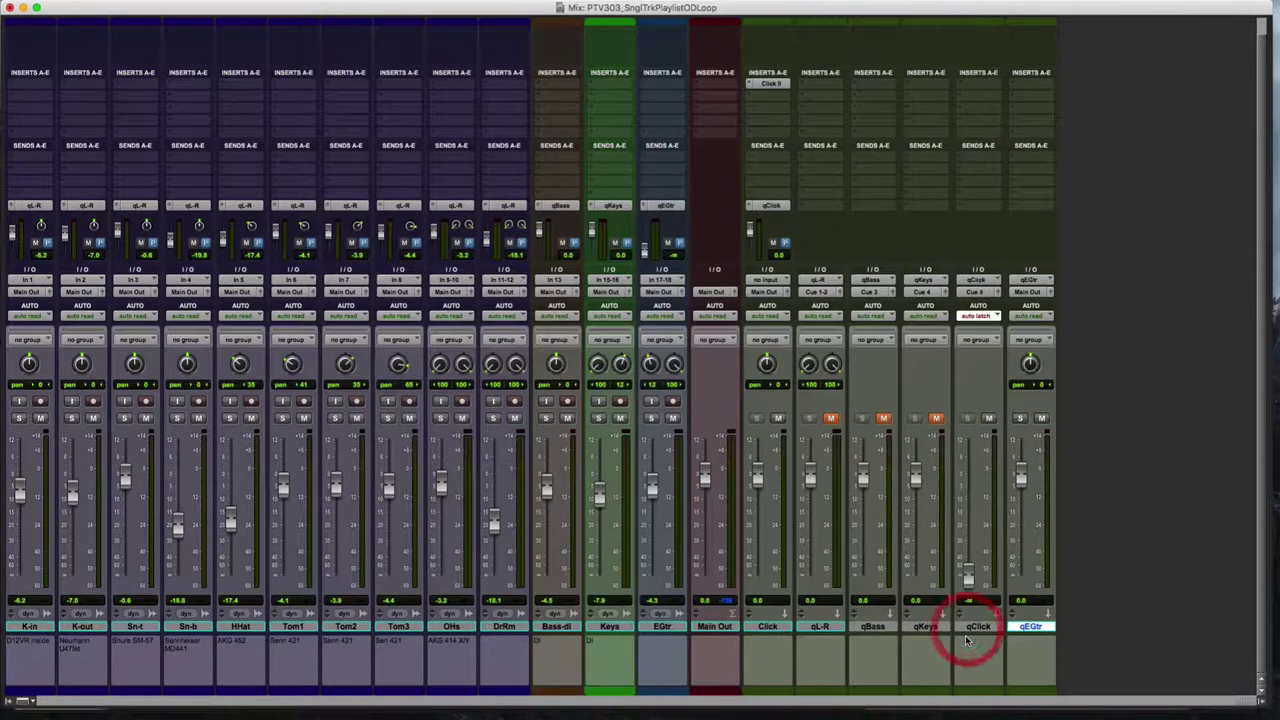
pyautogui.click(987, 420)
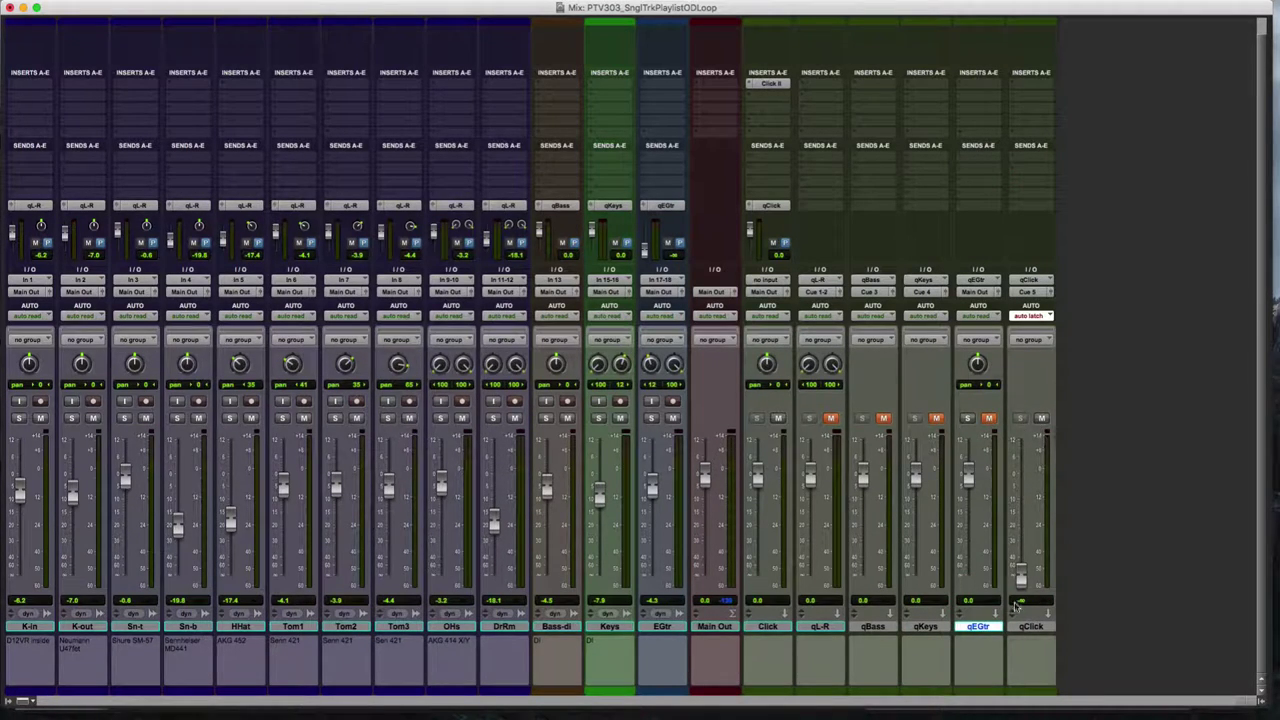
pyautogui.keyDown('alt'); pyautogui.click(1022, 580); pyautogui.keyUp('alt')
pyautogui.click(1041, 418)
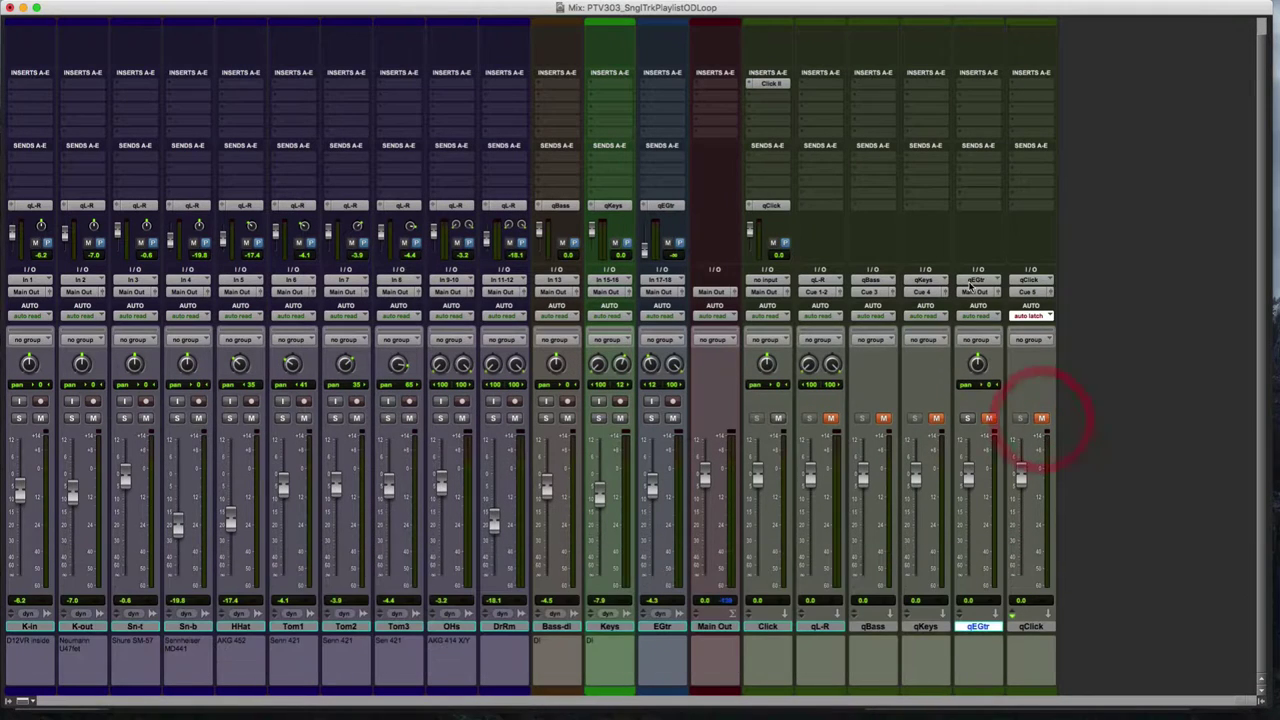
# Step: Route qEGtr to Cue 6 and qClick to Cue 8, set qClick to read, and set EGtr's send to 0 dB
pyautogui.click(977, 292)
pyautogui.moveTo(980, 297)
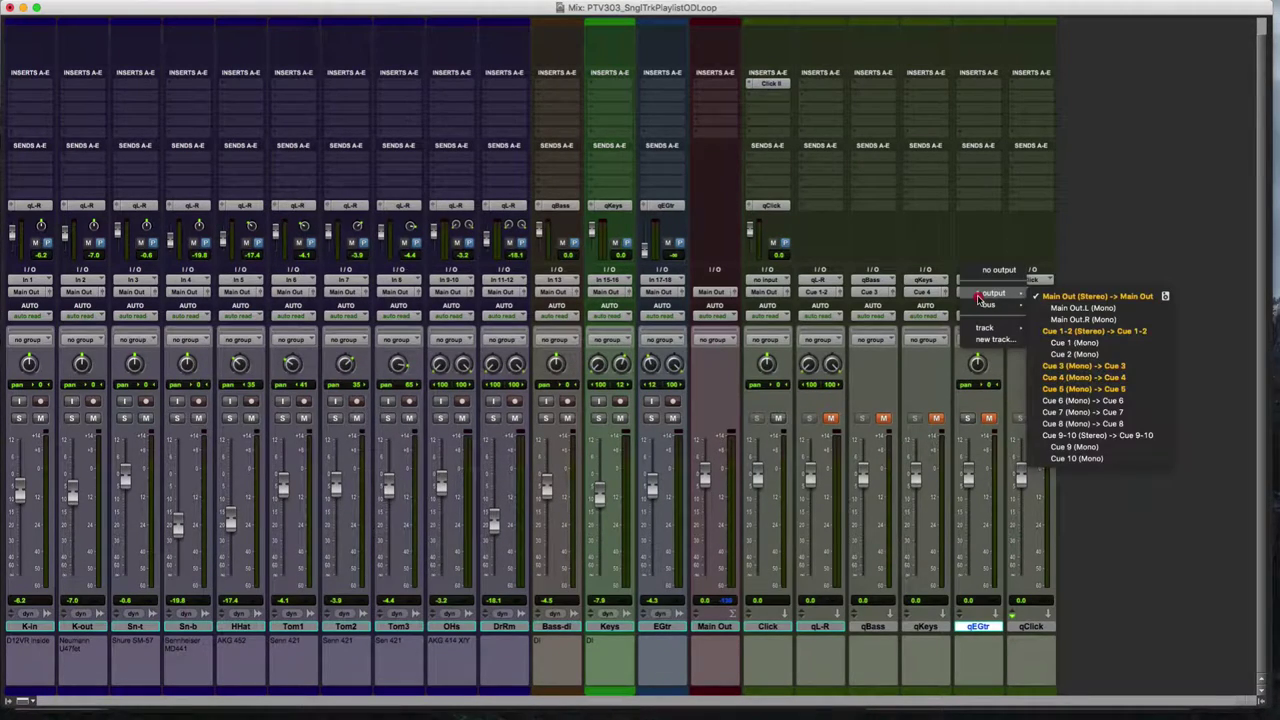
pyautogui.click(1056, 401)
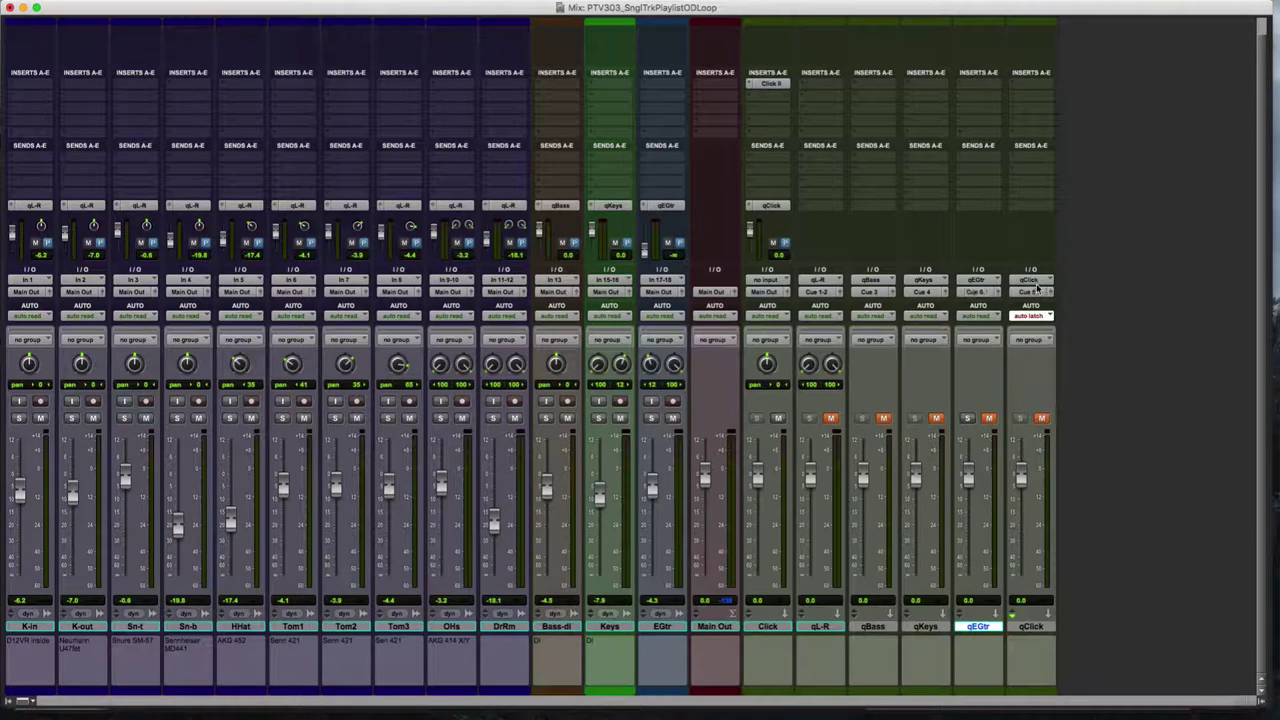
pyautogui.click(1033, 316)
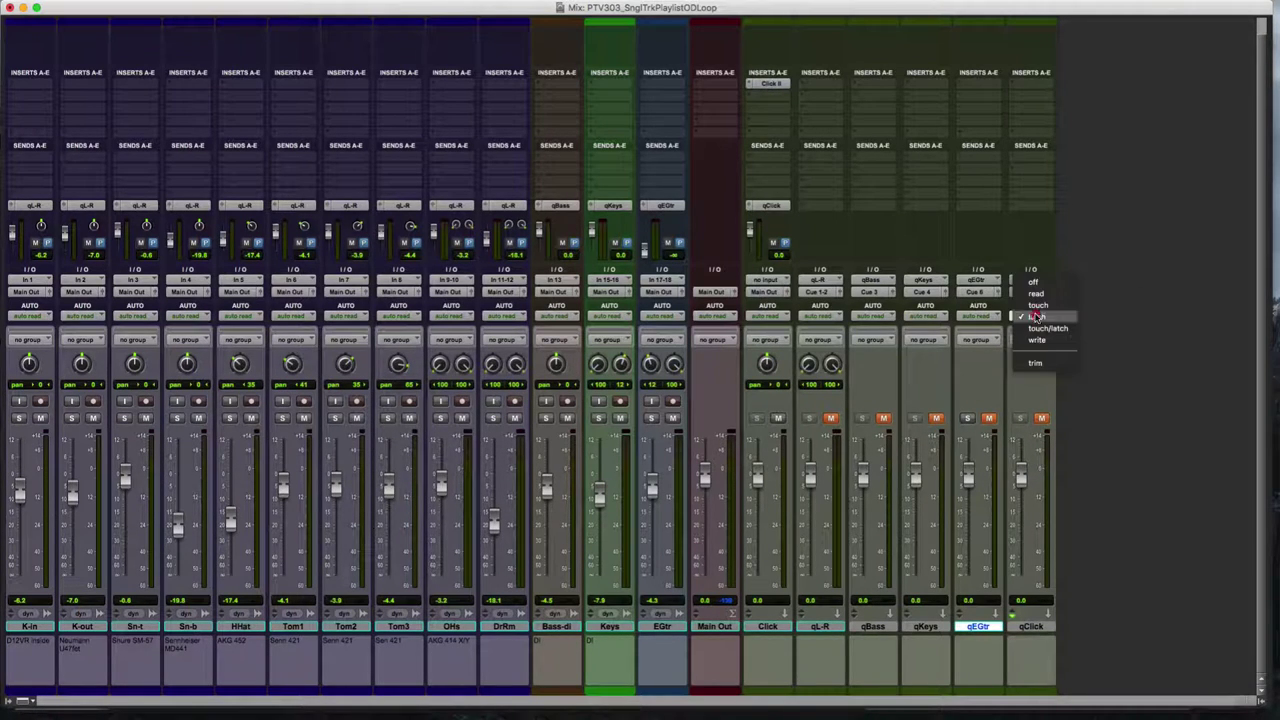
pyautogui.click(1036, 295)
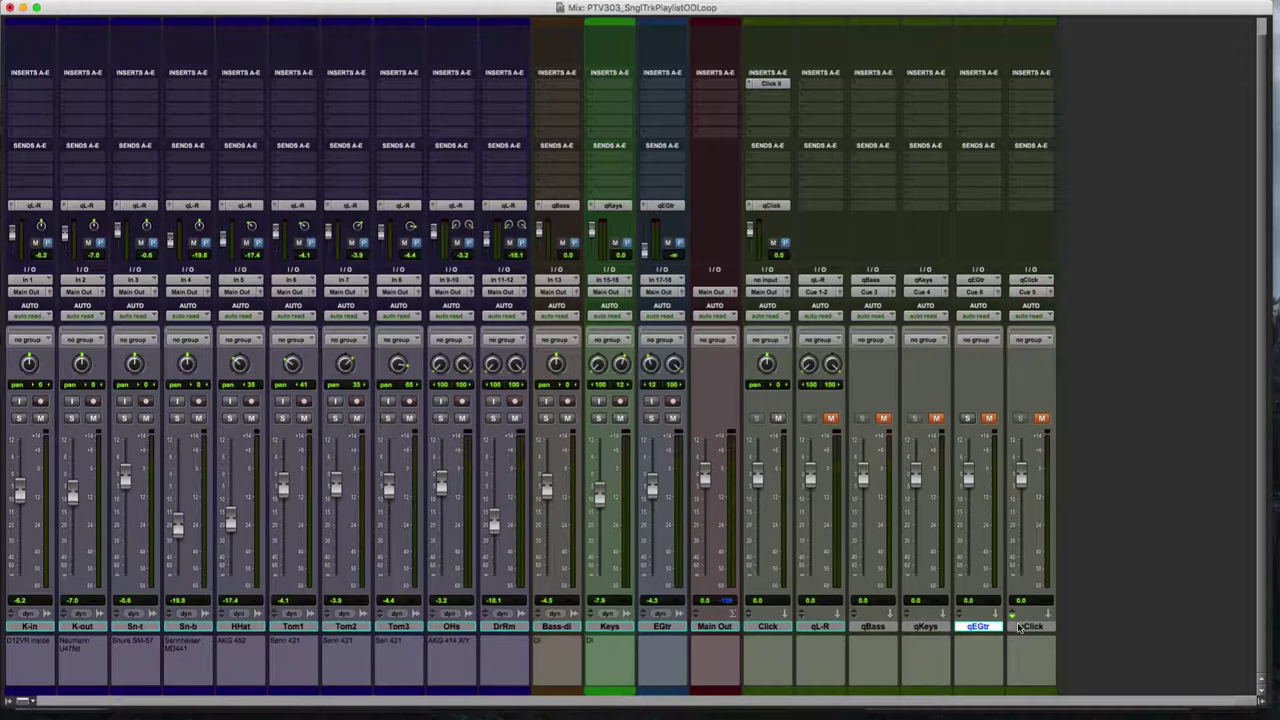
pyautogui.click(1037, 298)
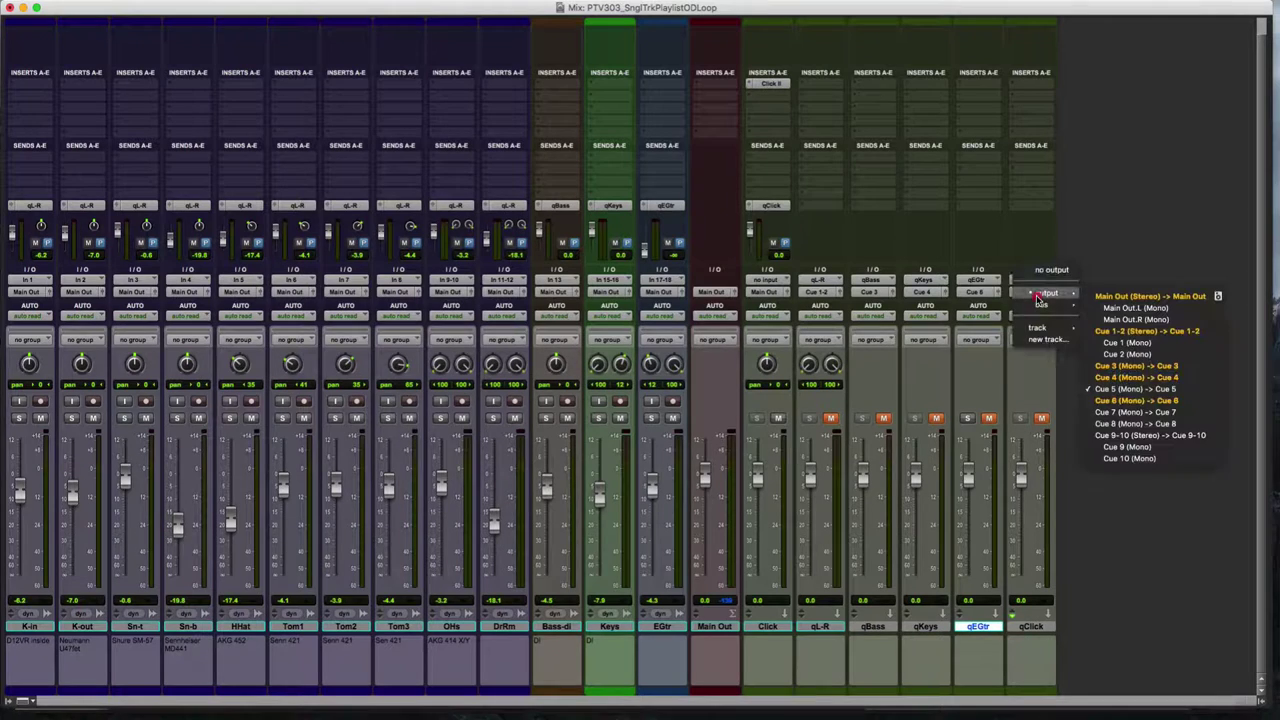
pyautogui.click(1145, 424)
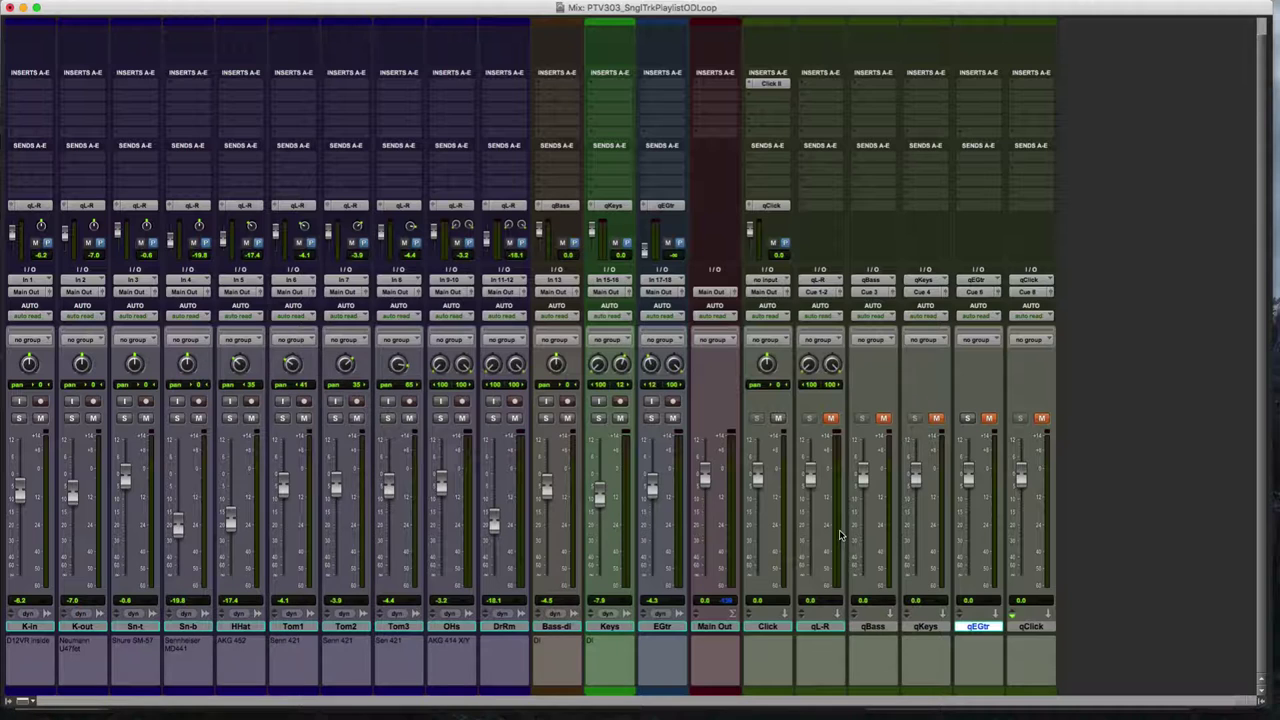
pyautogui.press('alt')
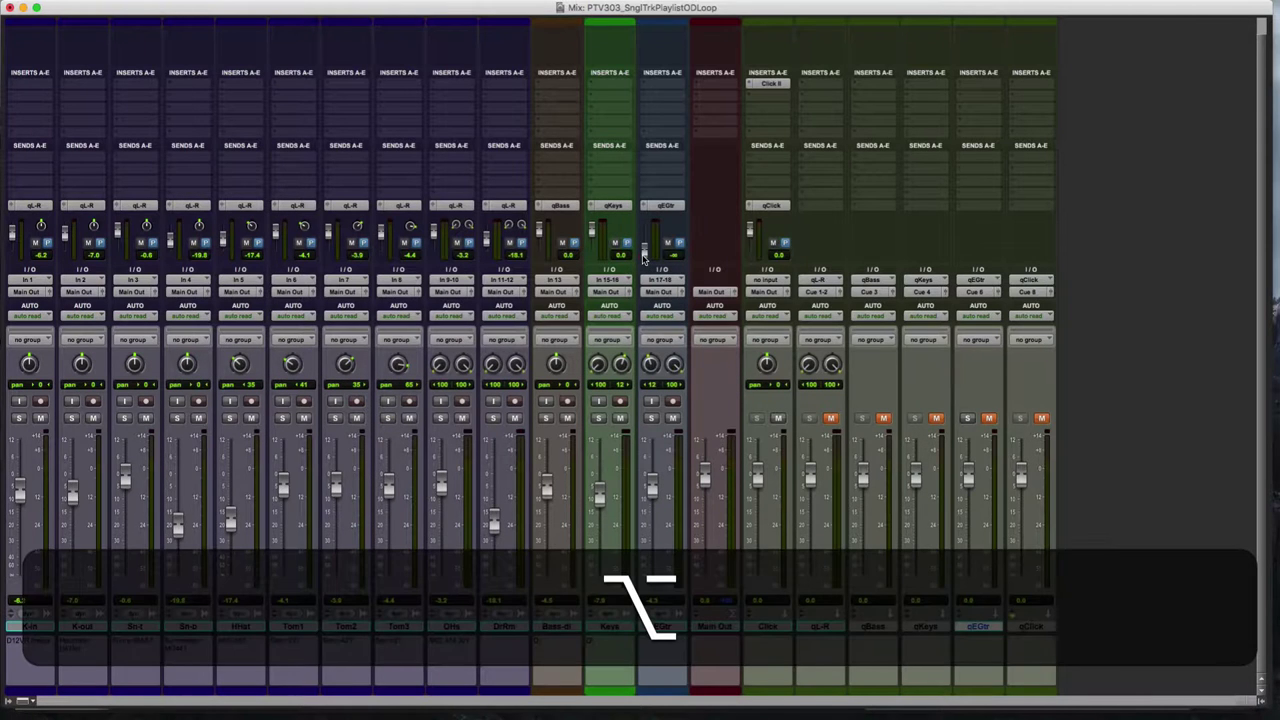
pyautogui.keyDown('alt'); pyautogui.click(643, 252); pyautogui.keyUp('alt')
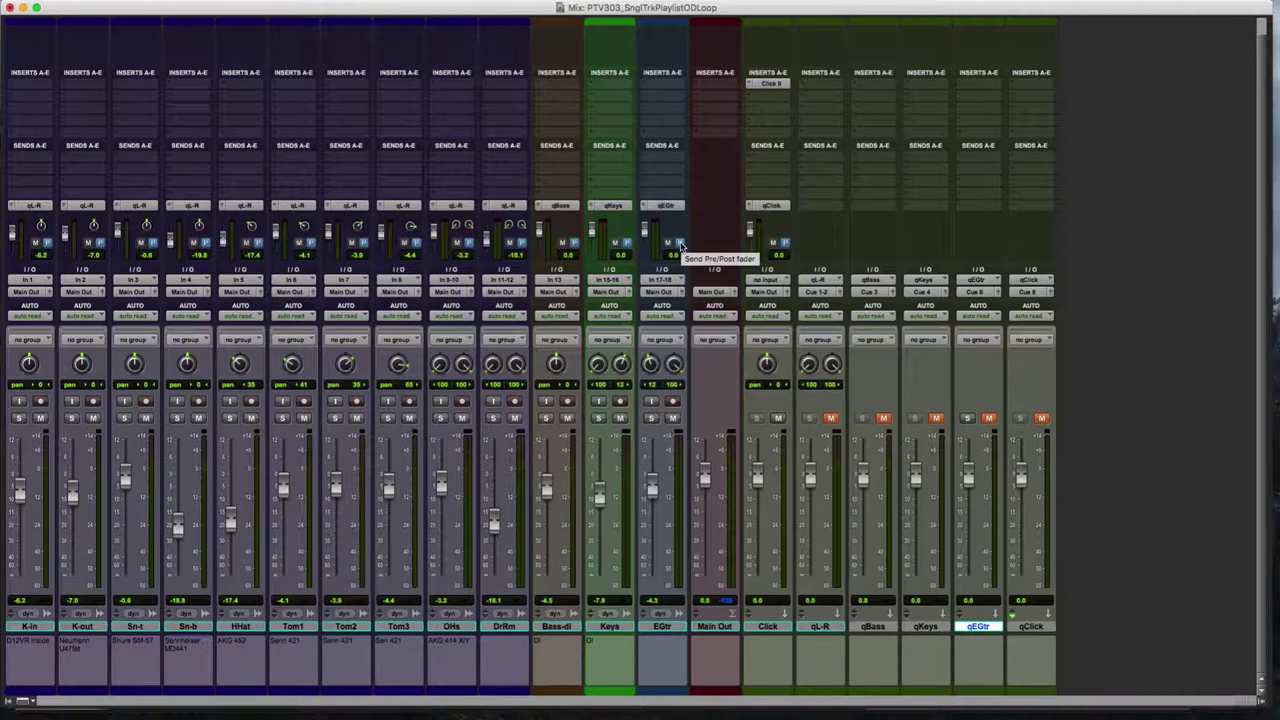
# Step: Turn on input monitoring and record-arm EGtr, then create playlist EGtr.01 and switch to the Edit window
pyautogui.click(651, 401)
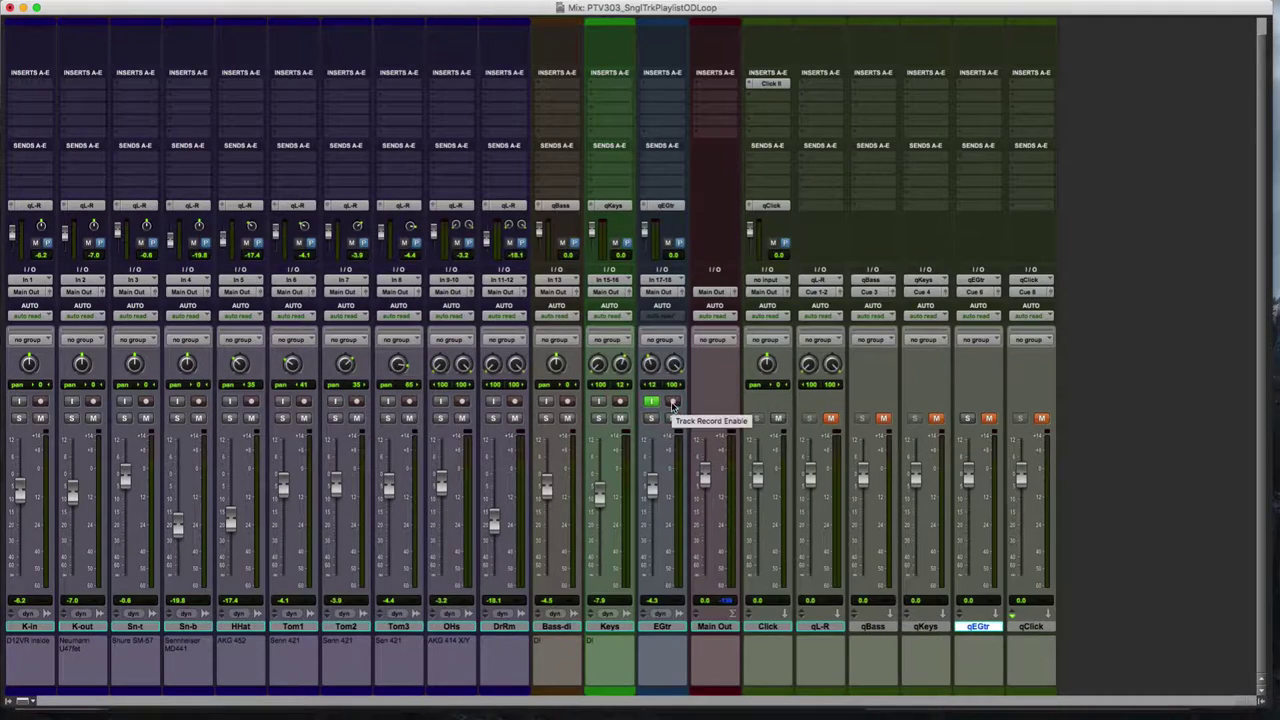
pyautogui.click(672, 403)
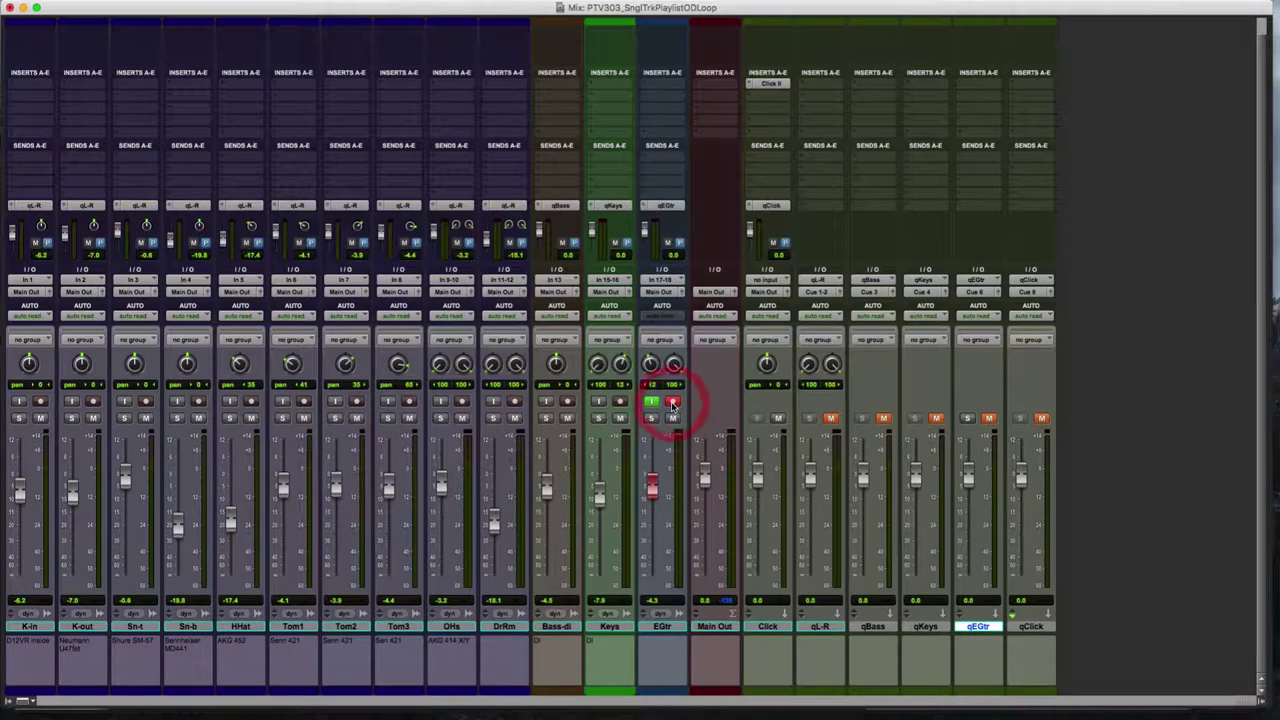
pyautogui.click(663, 627)
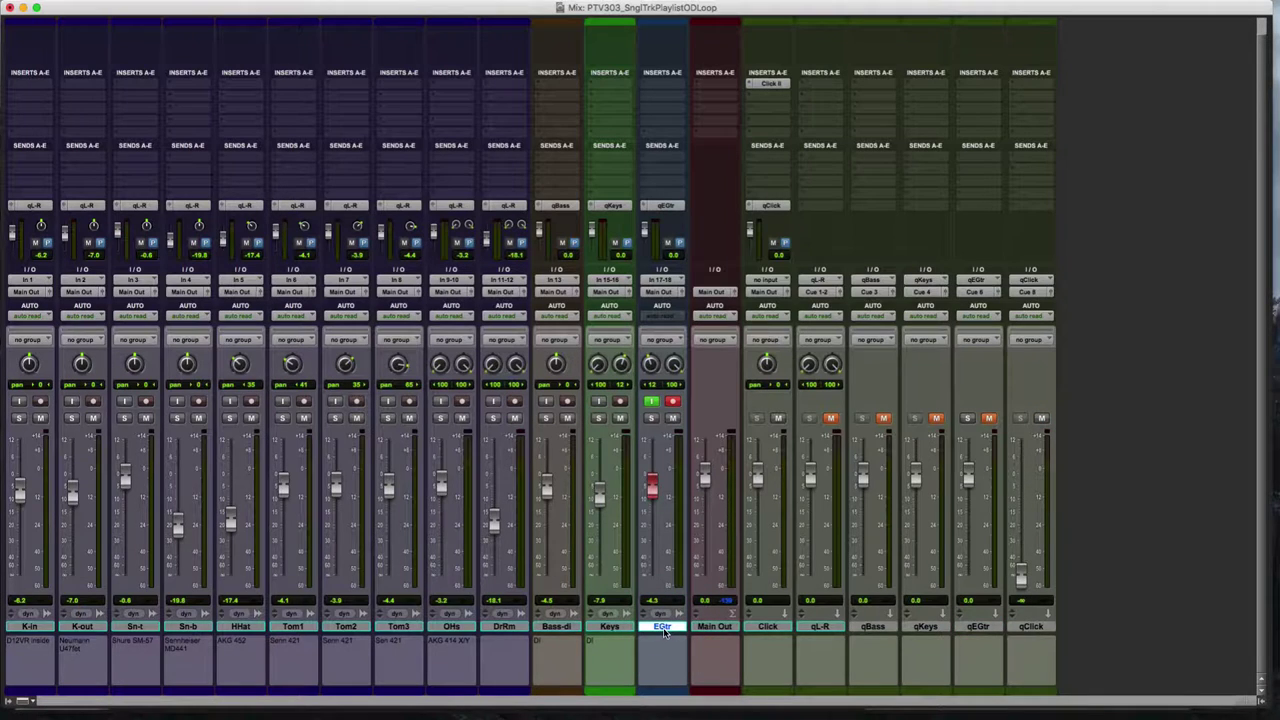
pyautogui.hotkey('ctrl', '\\')
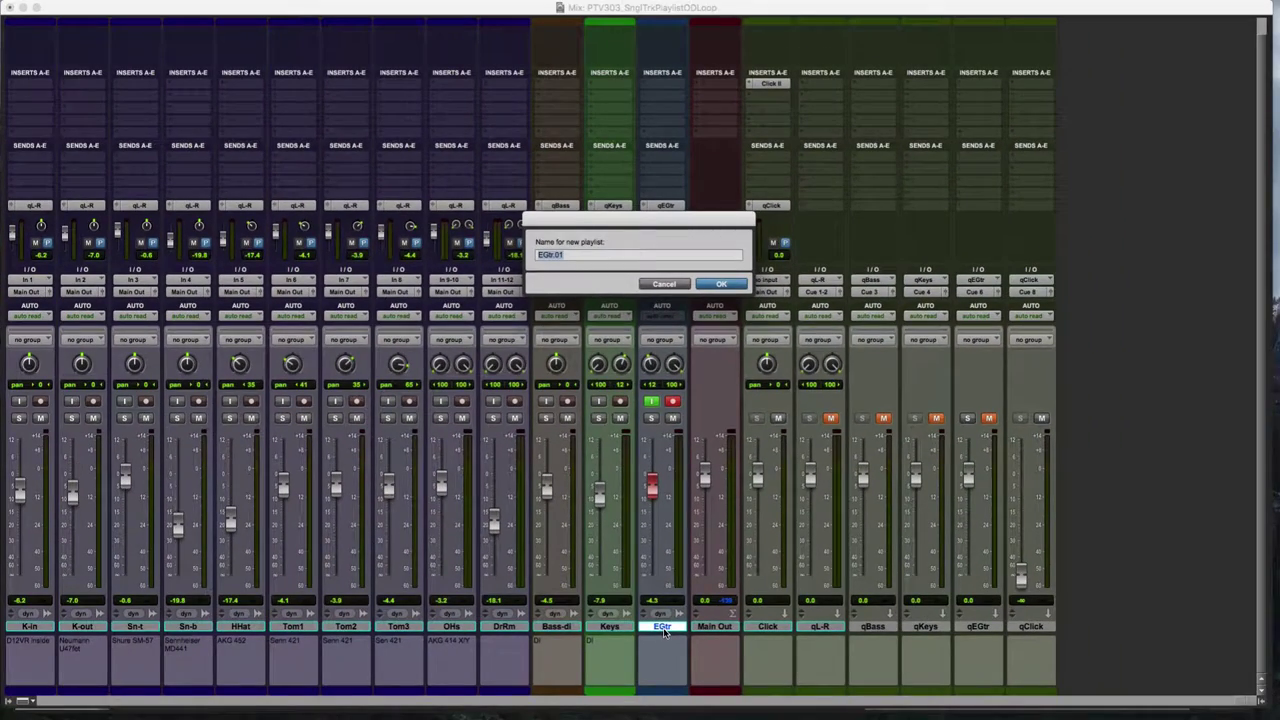
pyautogui.press('Return')
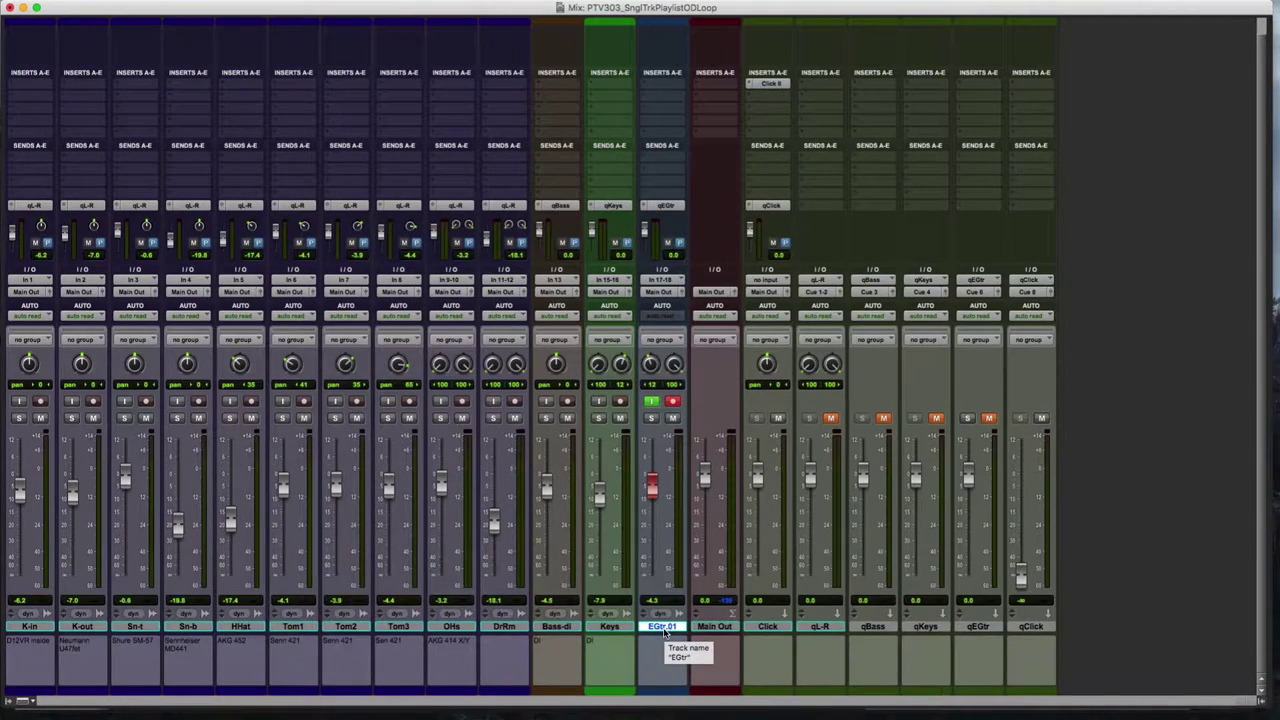
pyautogui.press('super+equal')
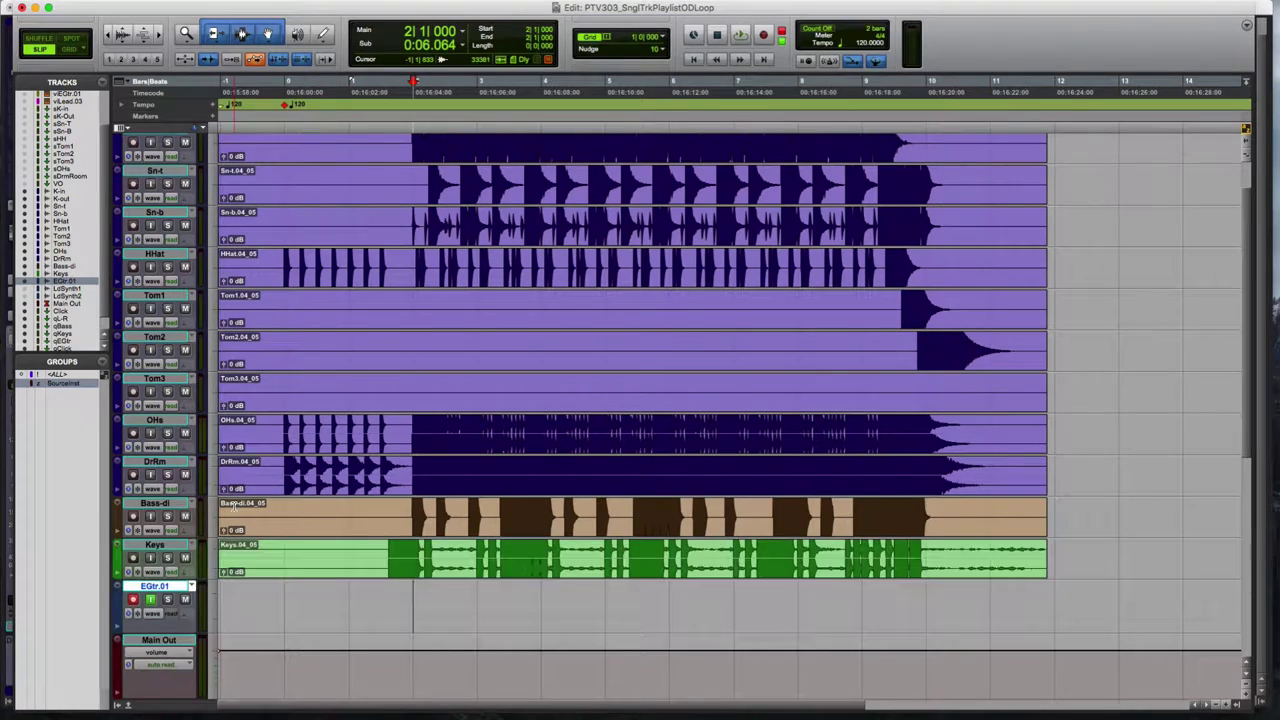
# Step: Zoom to fit the whole session and hide the Tracks/Groups list
pyautogui.hotkey('alt', 'a')
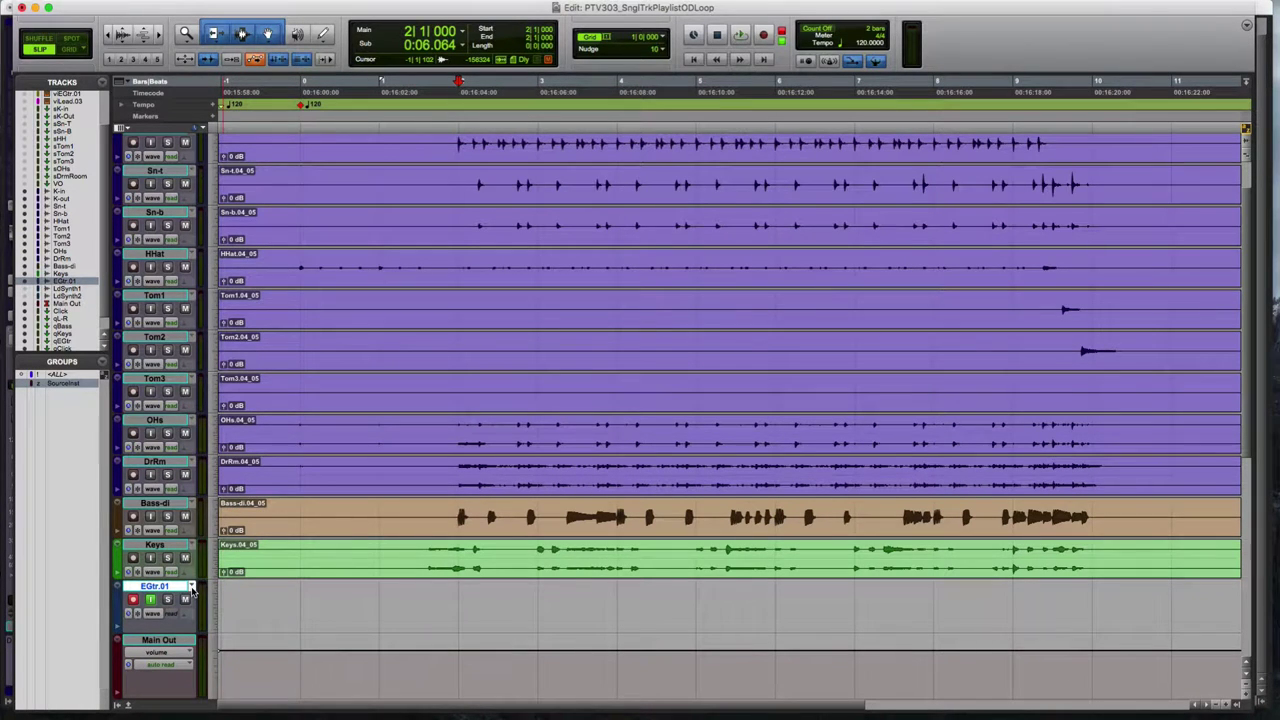
pyautogui.click(191, 588)
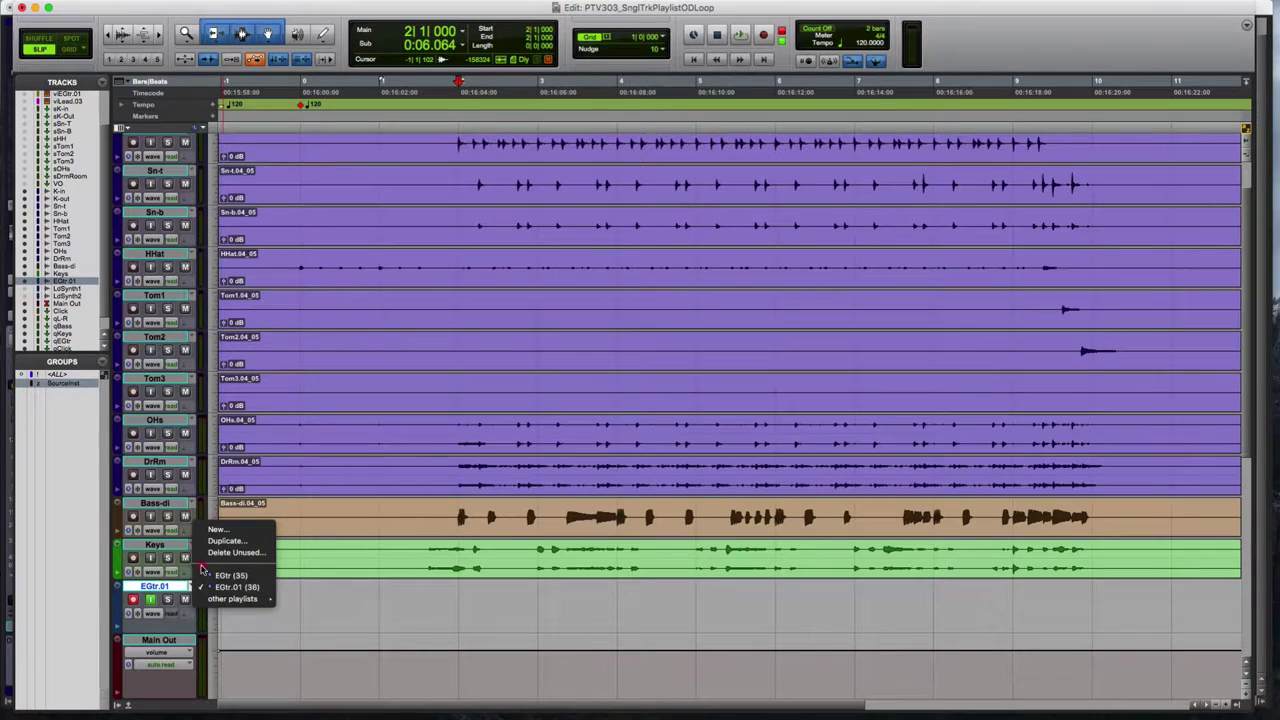
pyautogui.click(150, 591)
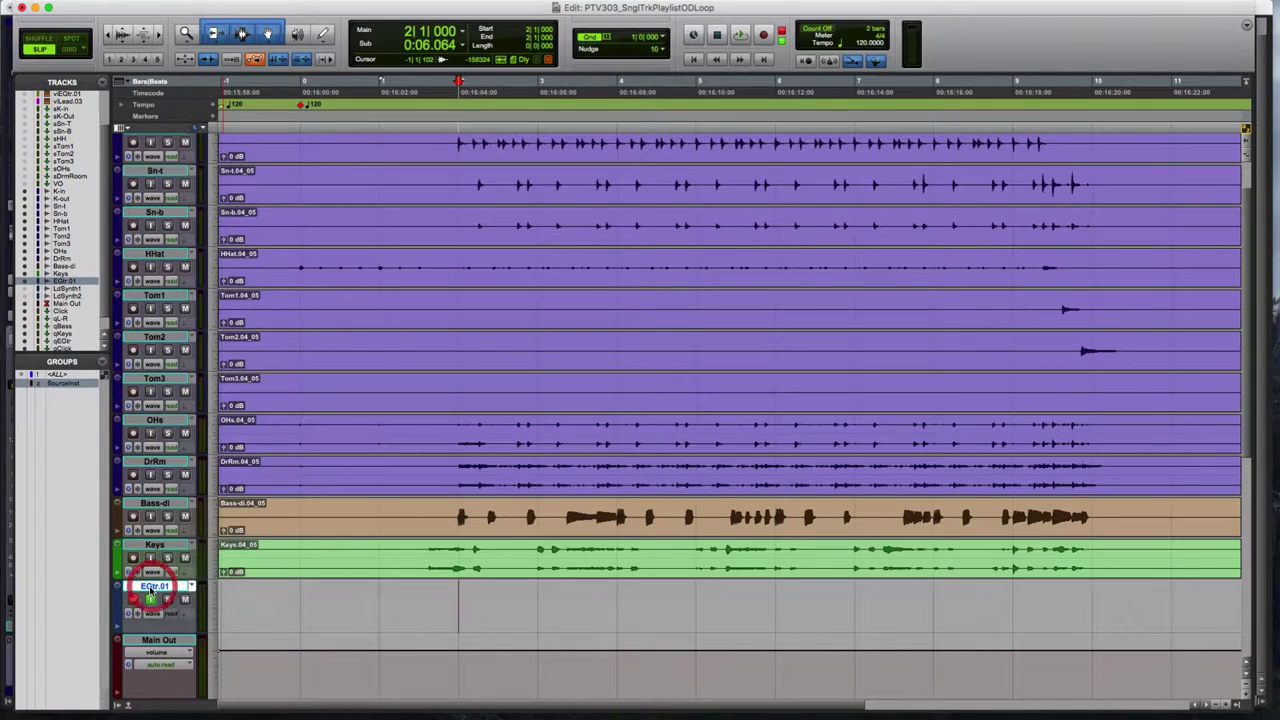
pyautogui.click(117, 705)
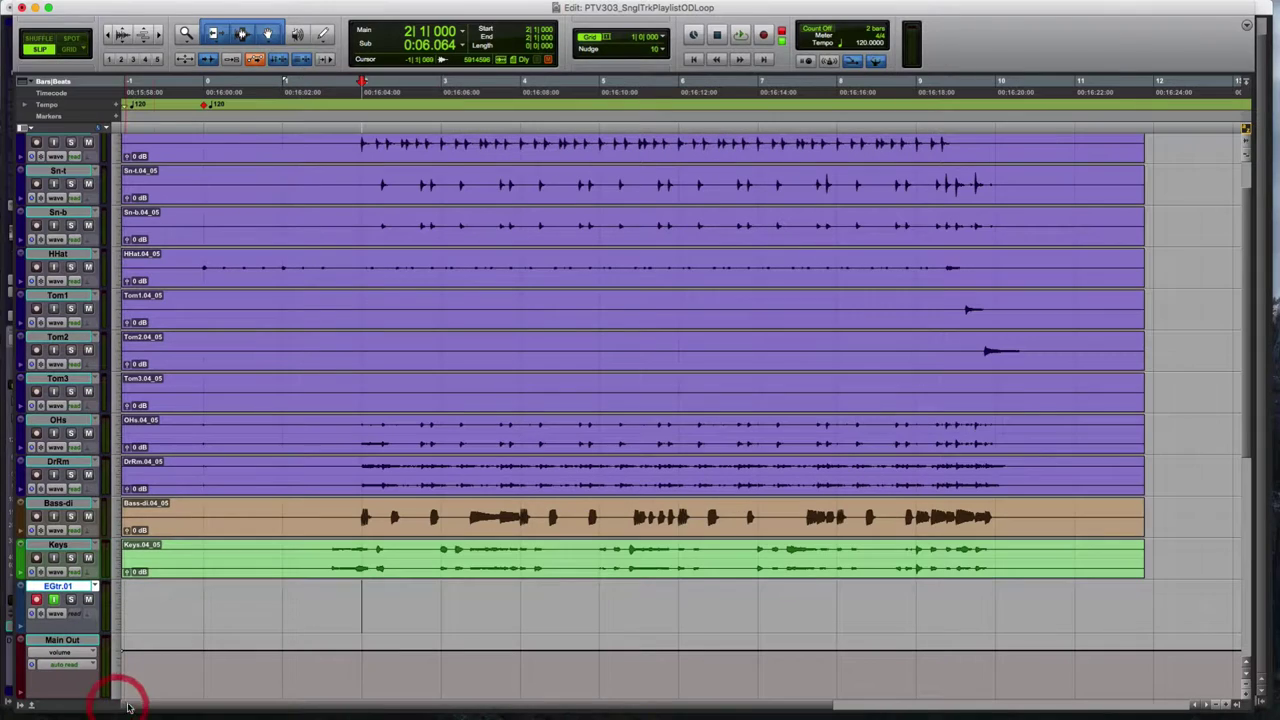
pyautogui.click(95, 588)
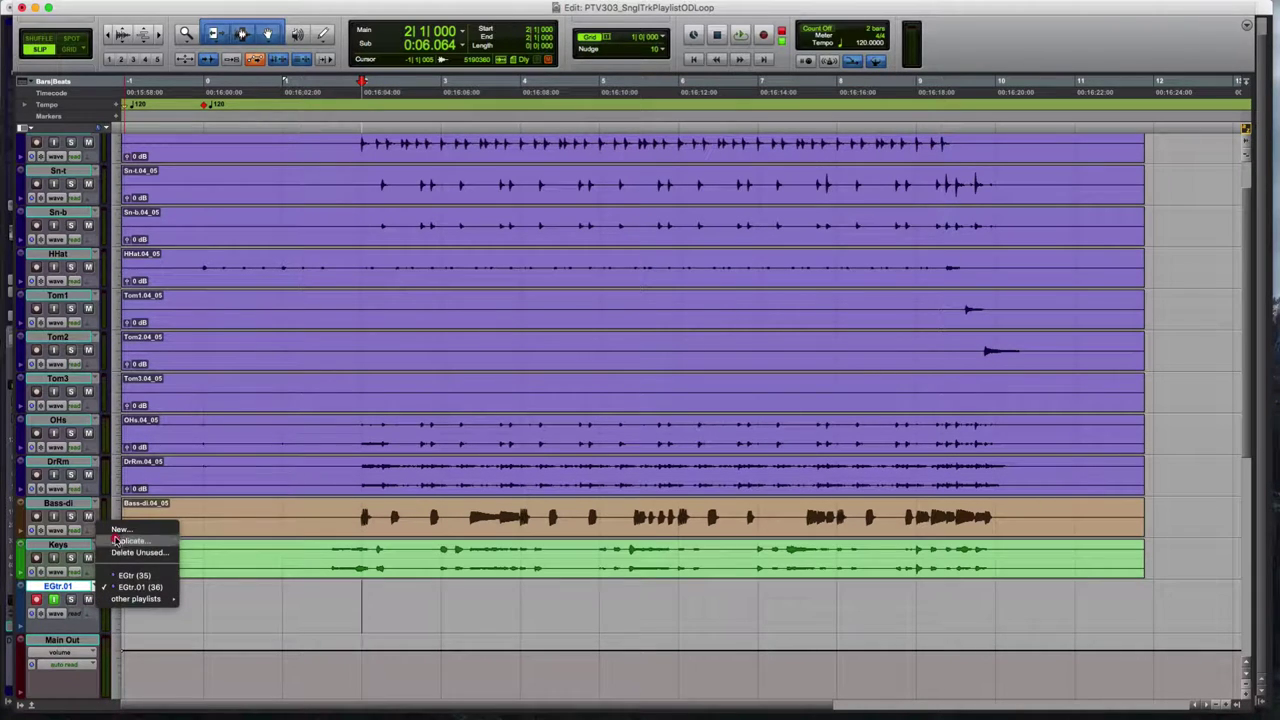
pyautogui.click(75, 594)
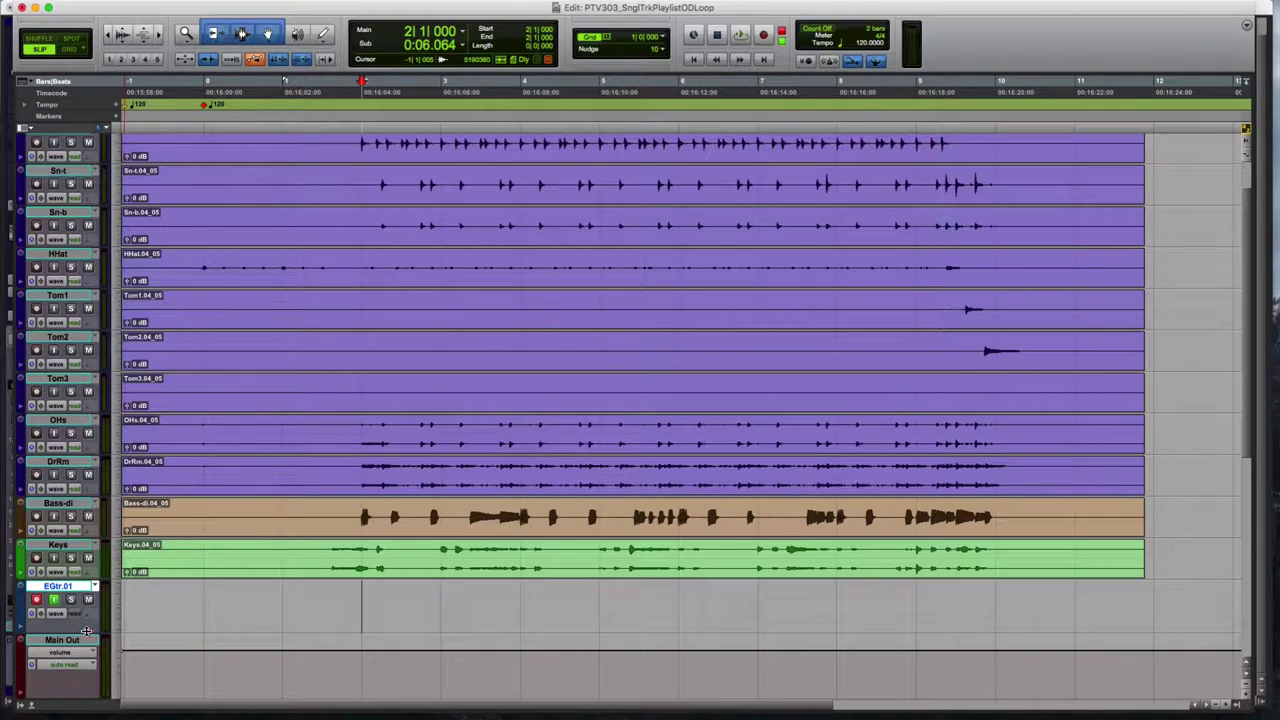
# Step: Enlarge the EGtr.01 track and set an insertion point at the song's start
pyautogui.moveTo(87, 632); pyautogui.dragTo(86, 645)
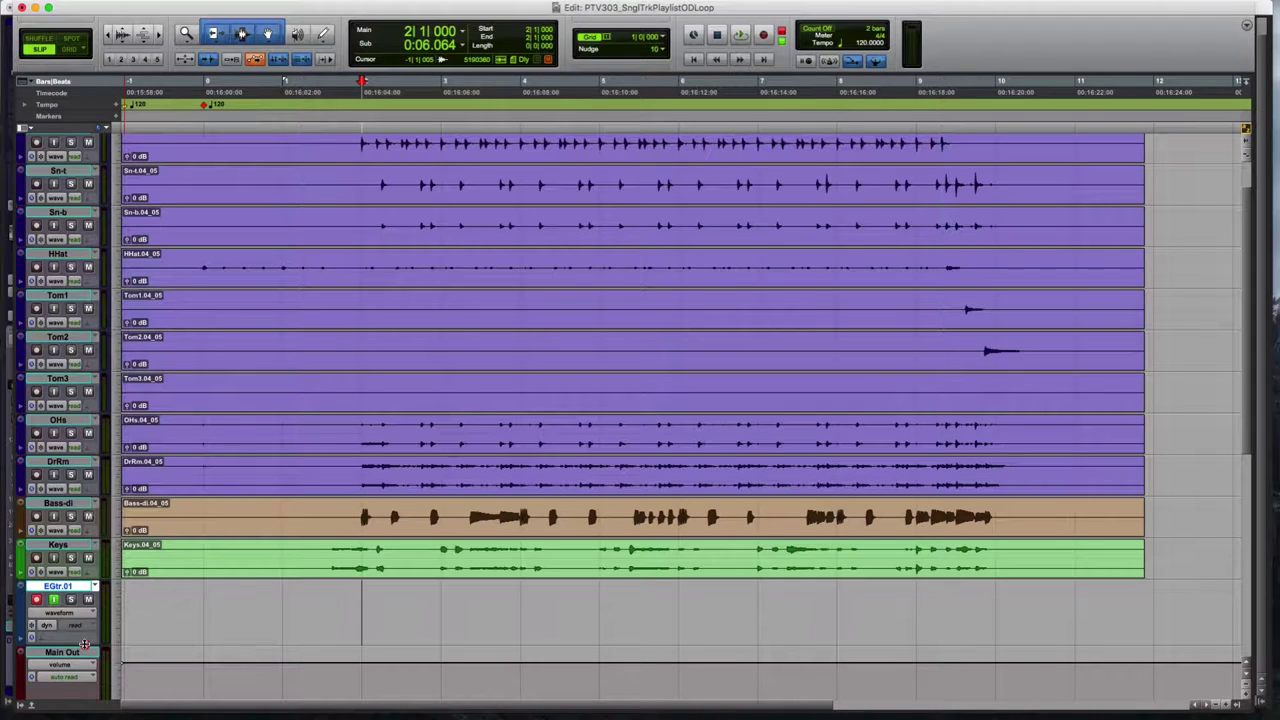
pyautogui.click(86, 645)
pyautogui.moveTo(1141, 605); pyautogui.dragTo(196, 608)
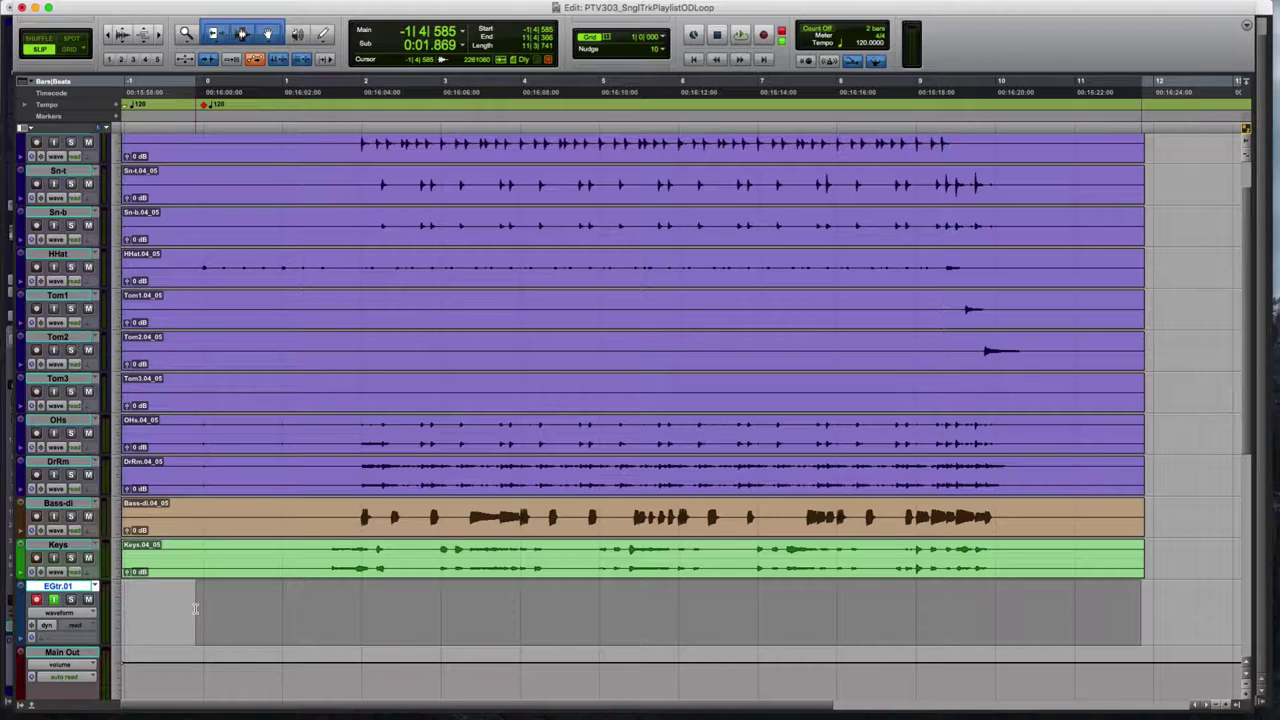
pyautogui.click(195, 608)
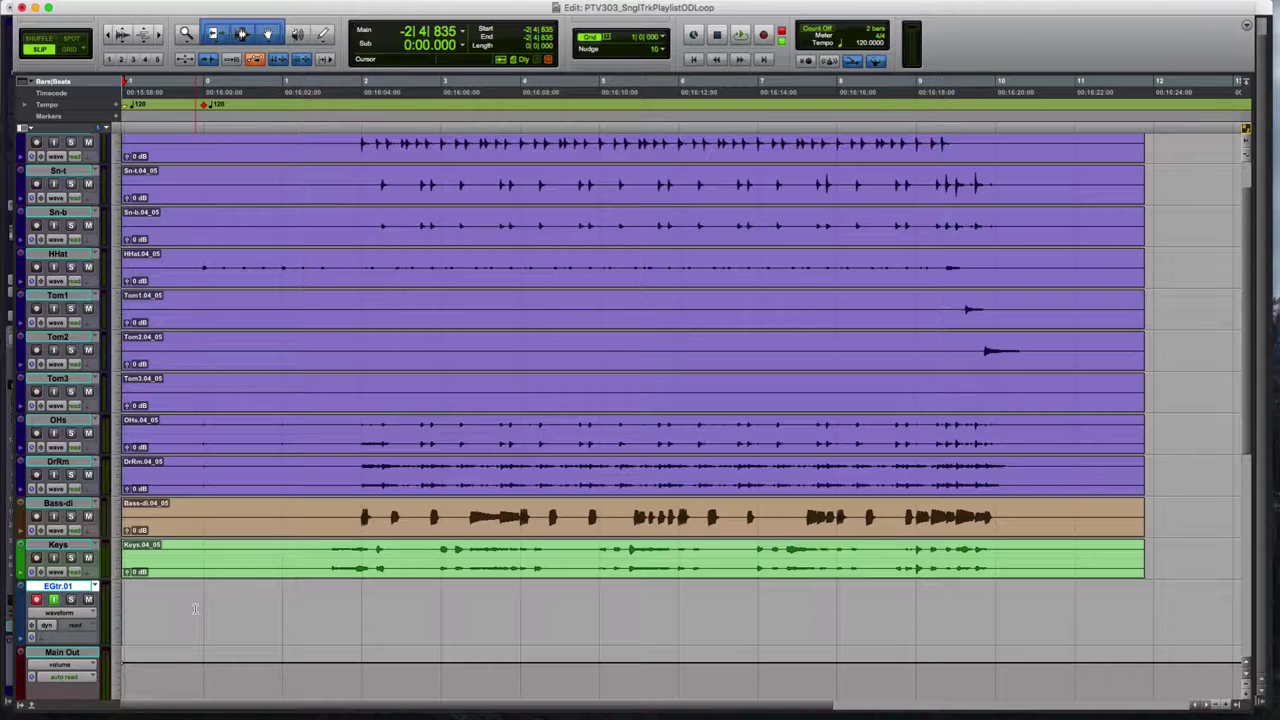
# Step: Record the first guitar take across the song with a count-off, producing clip EGtr.01_01
pyautogui.press('super+space')
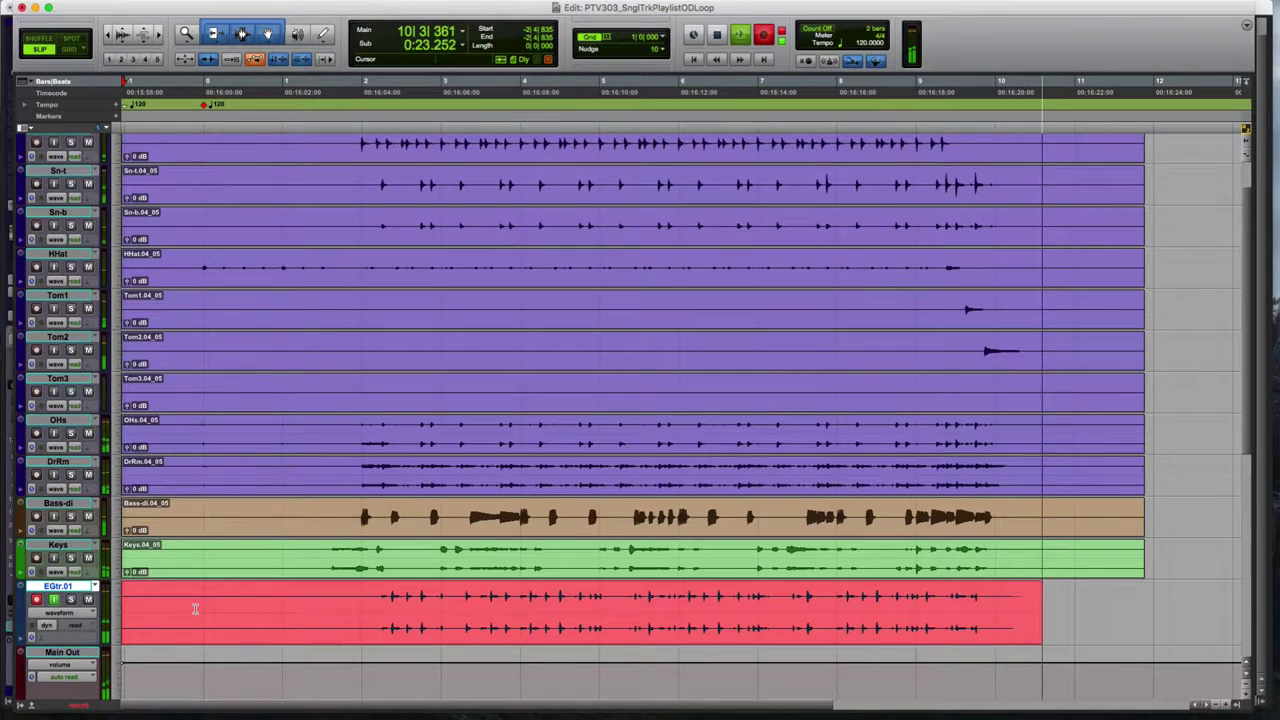
pyautogui.press('space')
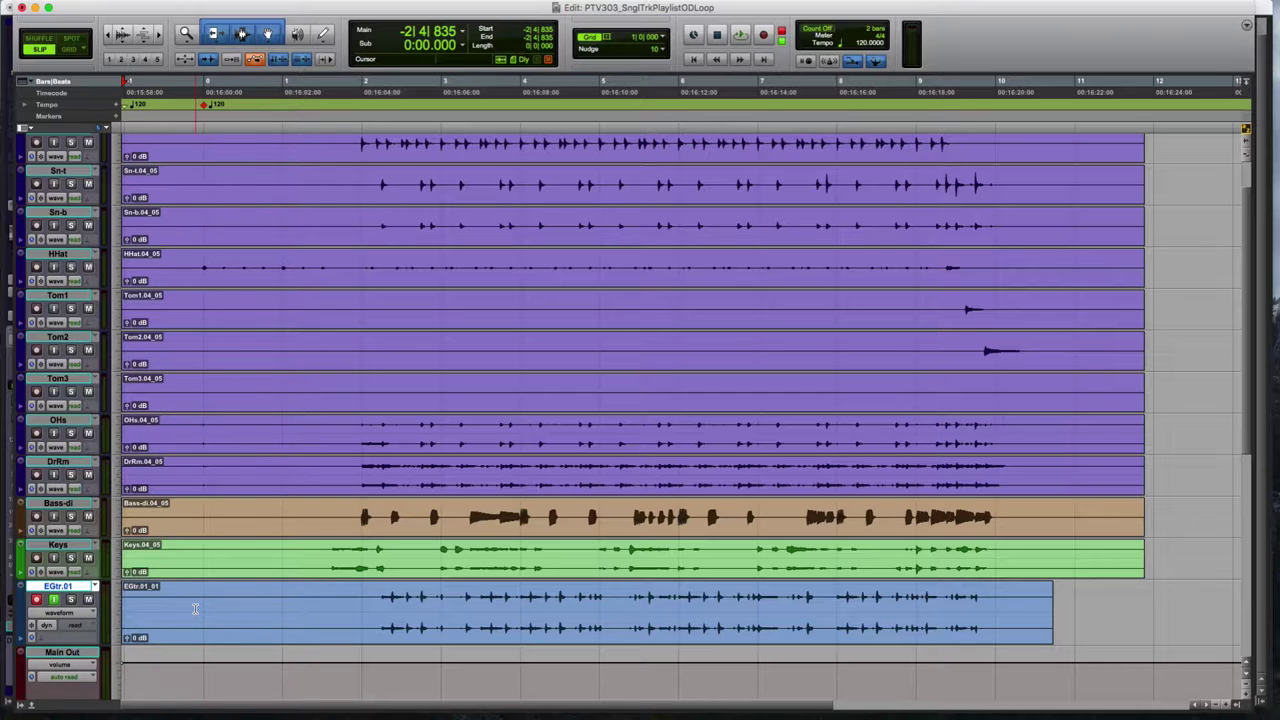
# Step: Create playlist EGtr.02 and record the second guitar take, clip EGtr.02_02, across the song
pyautogui.press('ctrl')
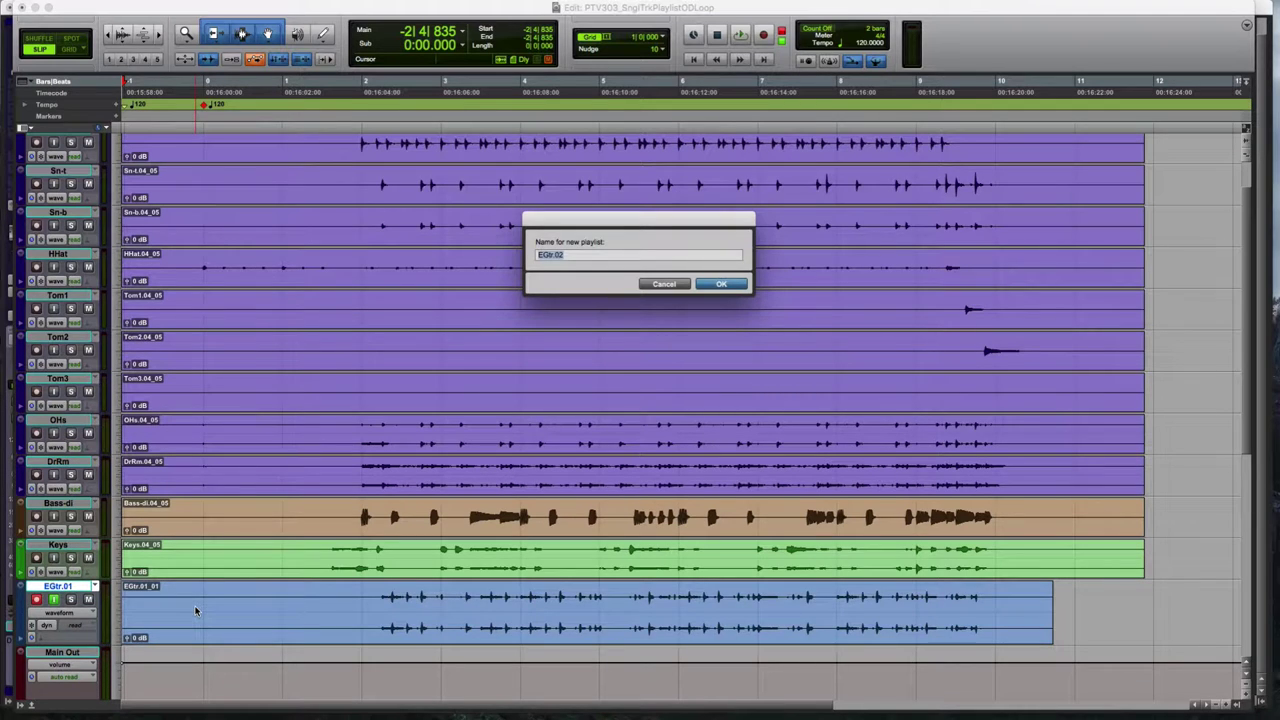
pyautogui.press('Return')
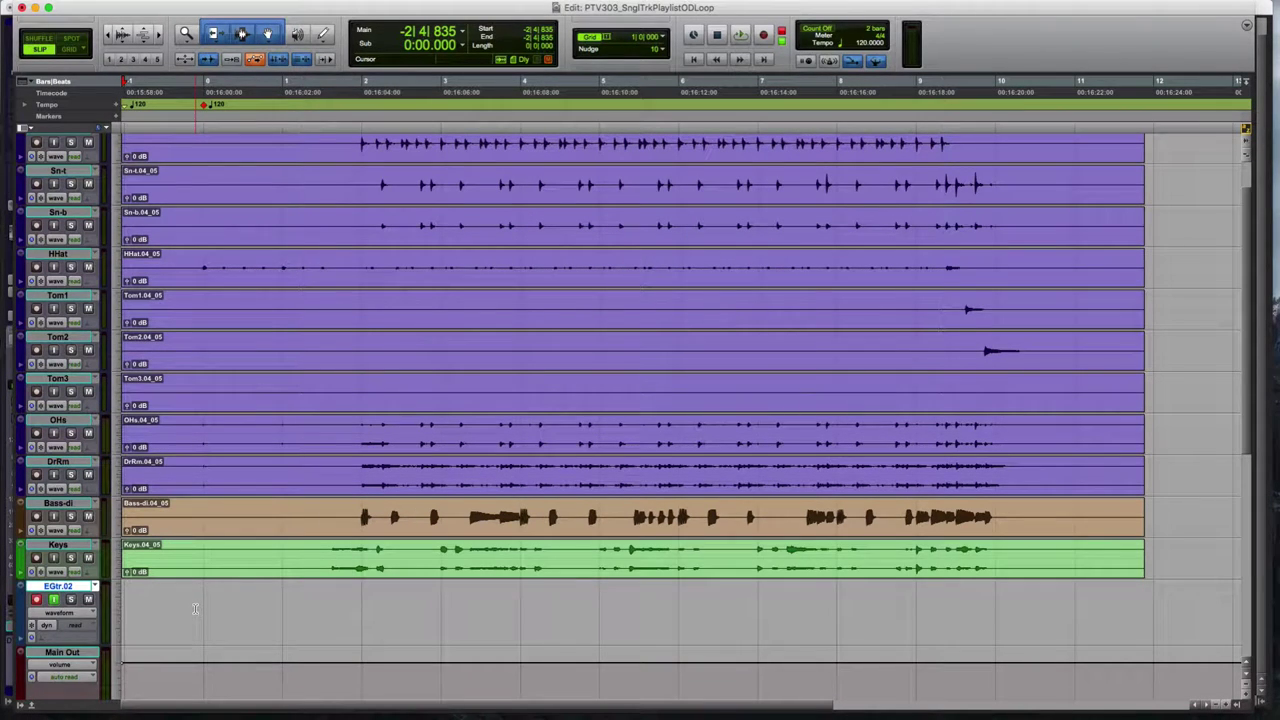
pyautogui.press('super+space')
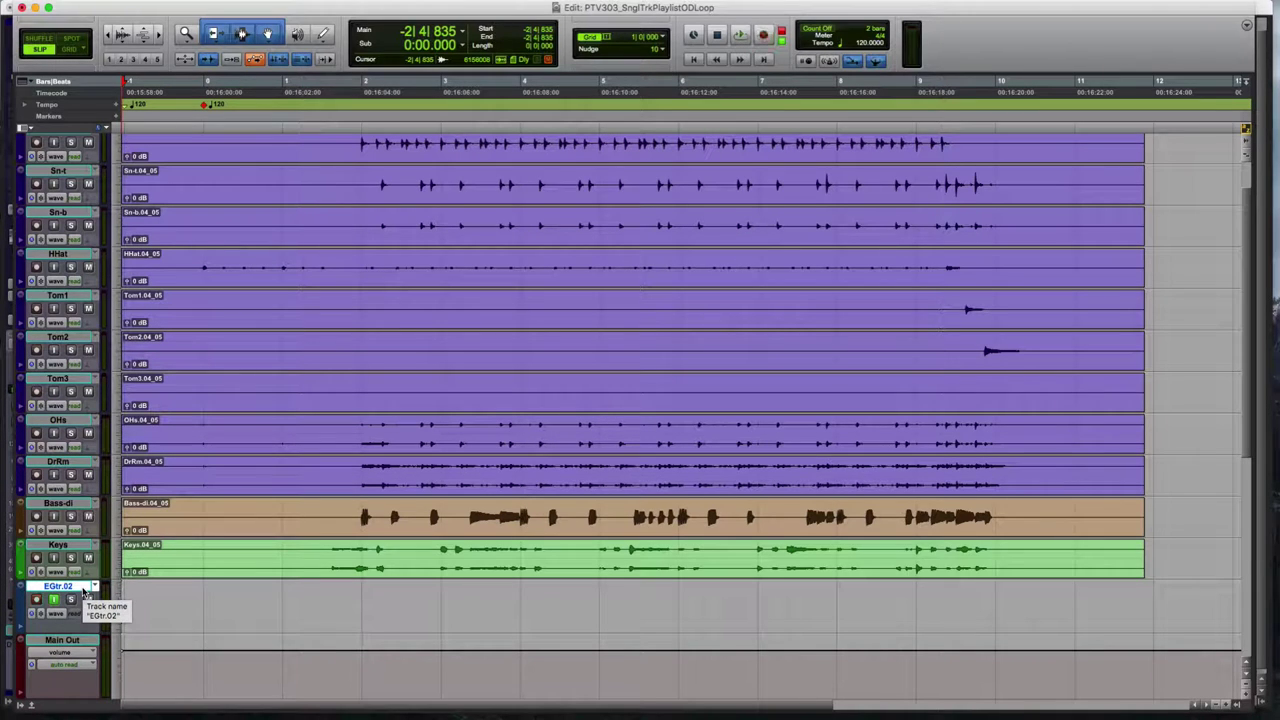
pyautogui.press('3')
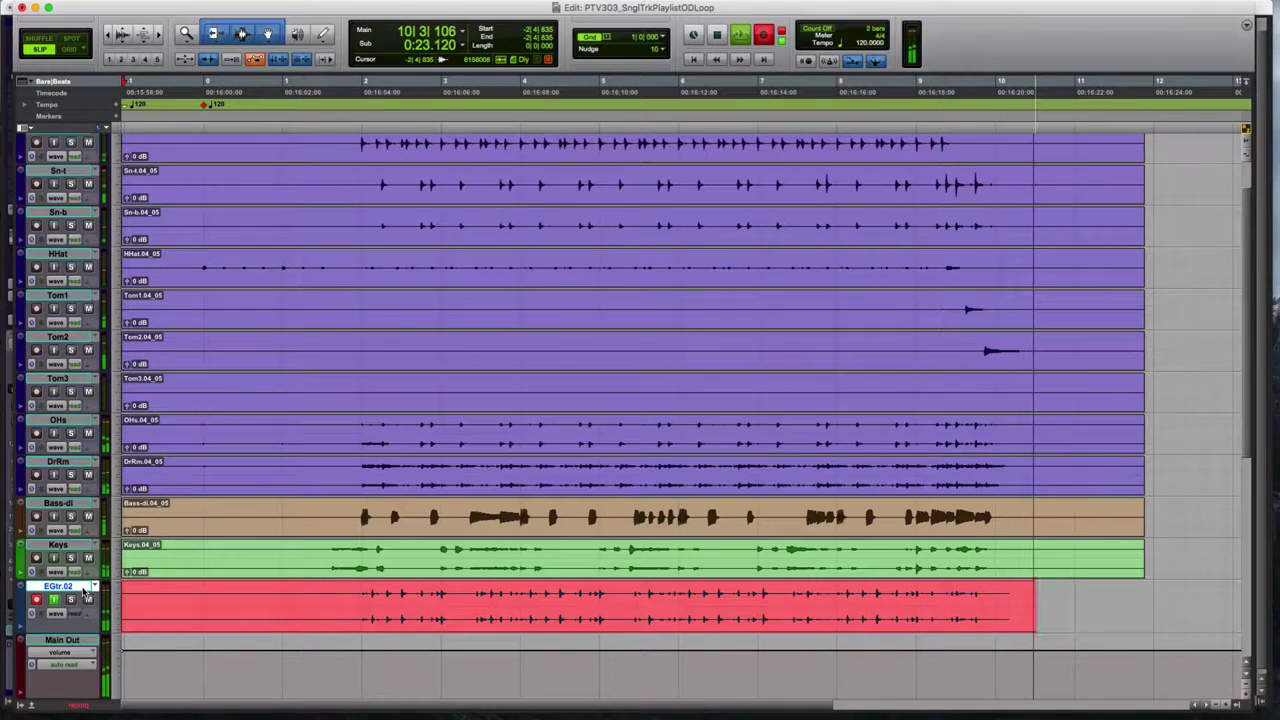
pyautogui.press('space')
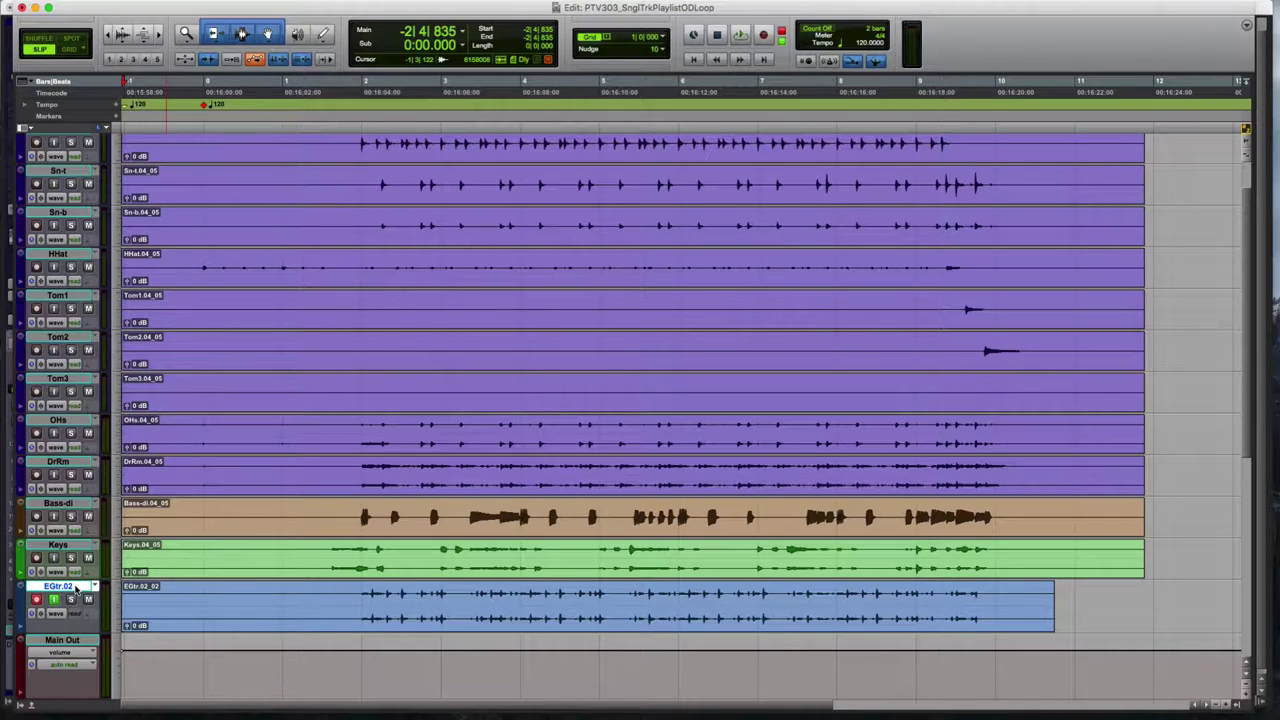
# Step: Create playlist EGtr.03 and record the third guitar take, clip EGtr.03_03, from the session start
pyautogui.hotkey('ctrl', '\\')
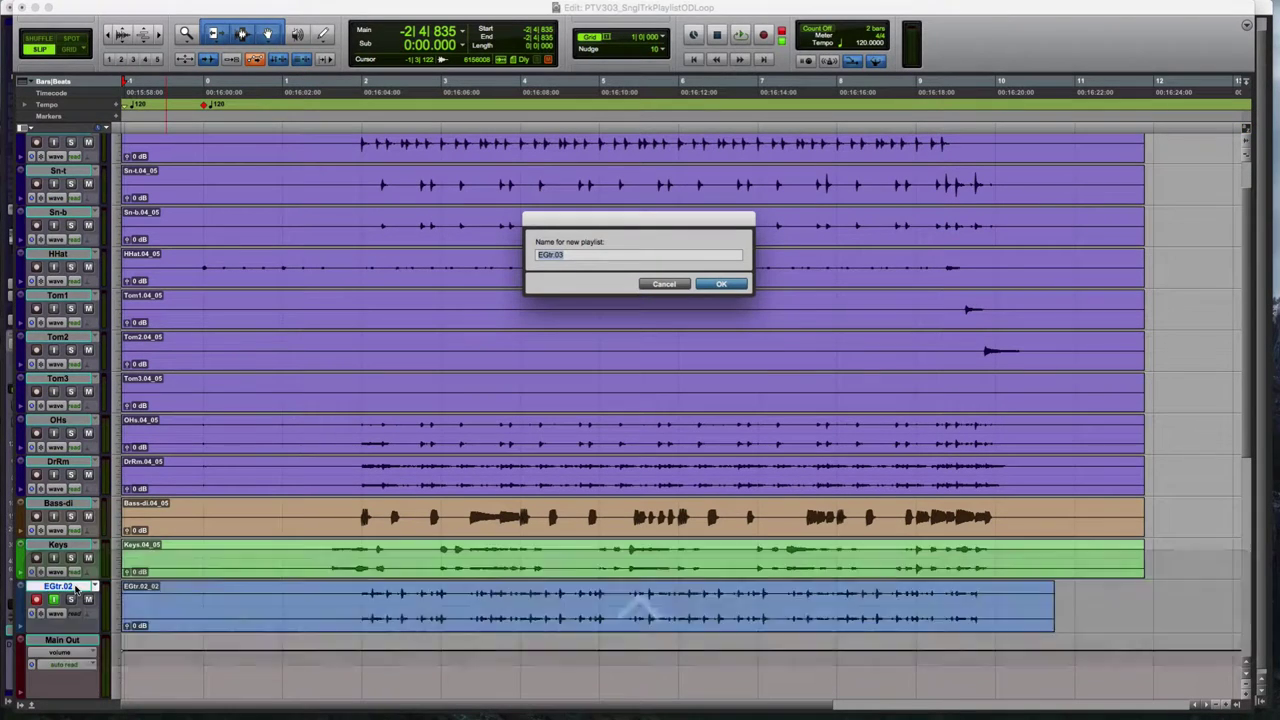
pyautogui.press('Return')
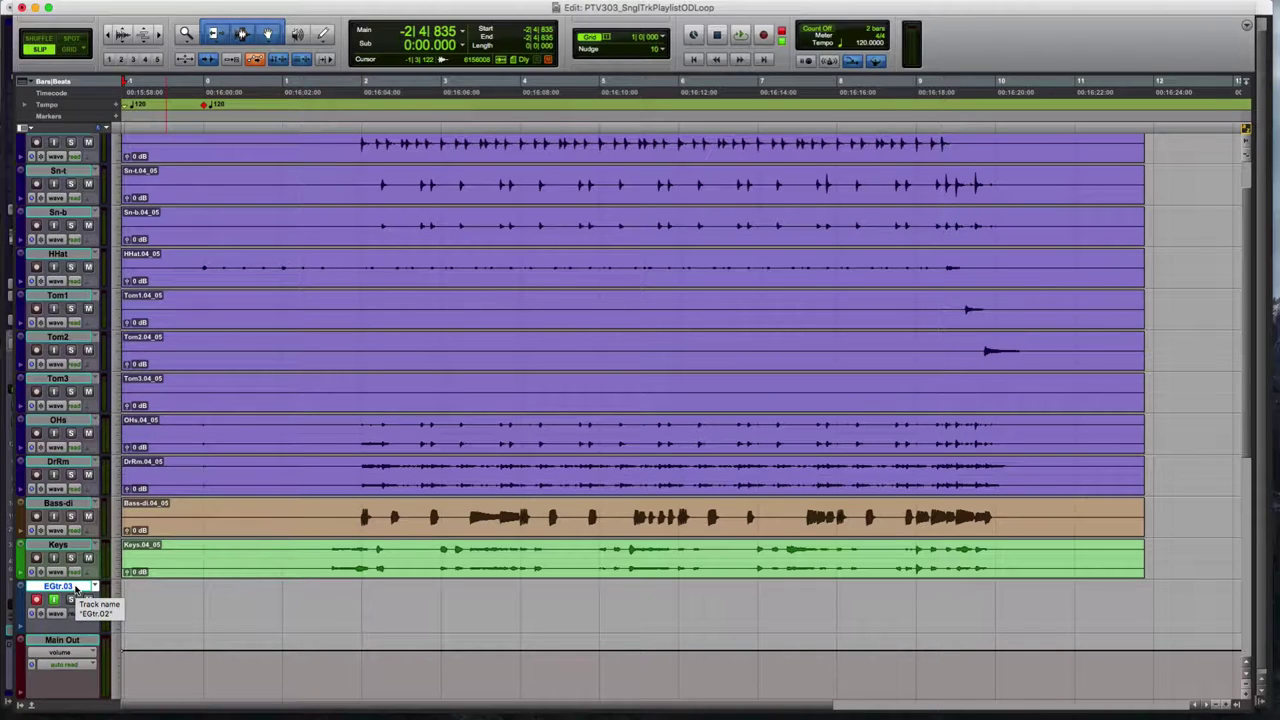
pyautogui.press('Return')
pyautogui.press('3')
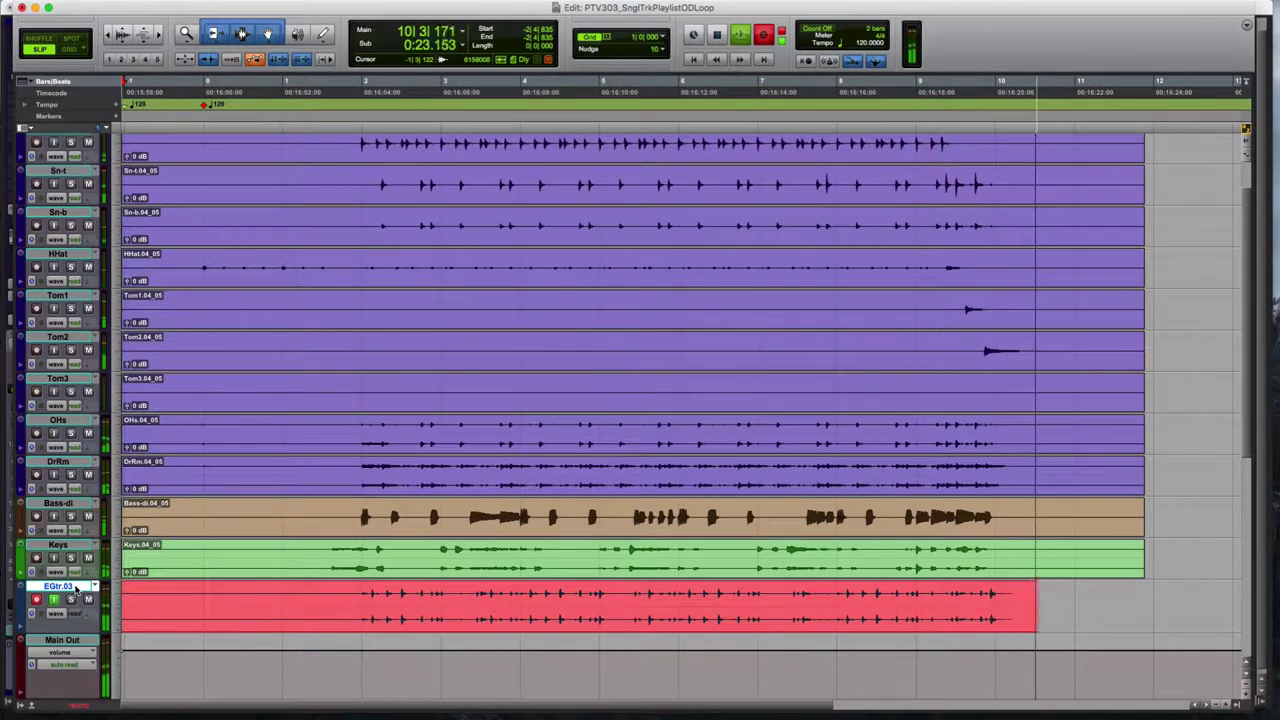
pyautogui.press('space')
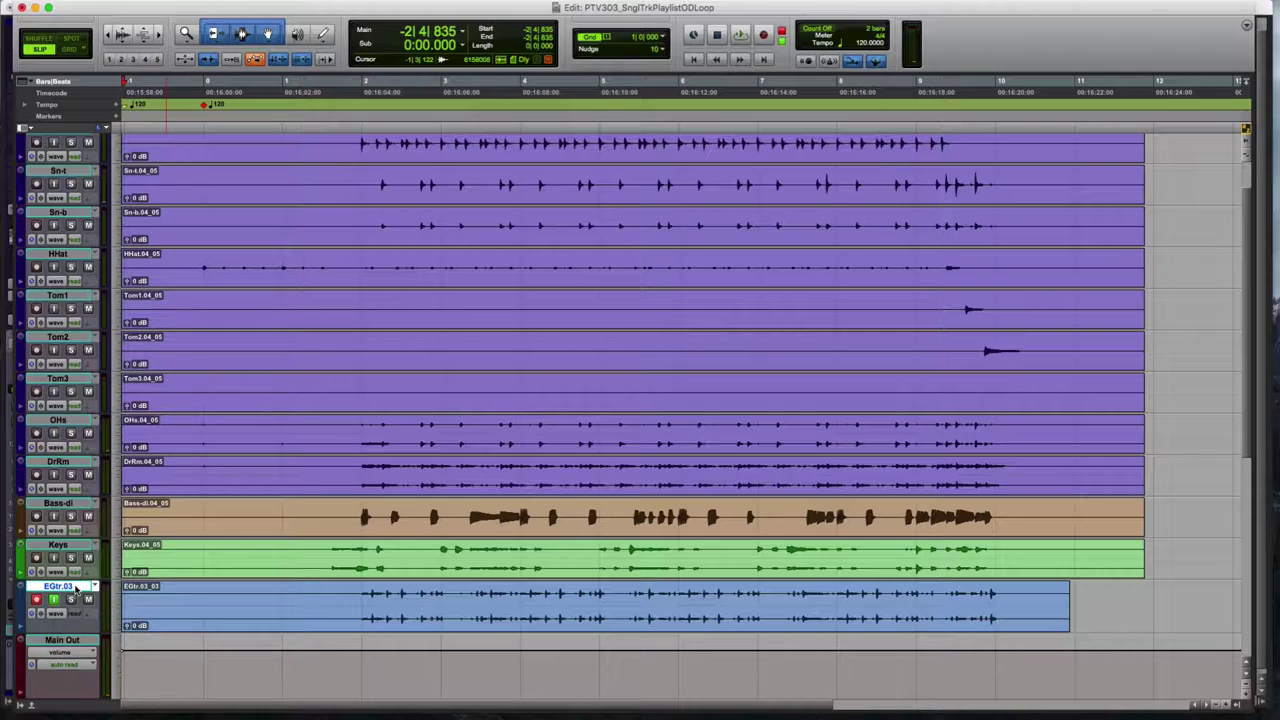
# Step: Create playlist EGtr.04 and record the fourth guitar take, clip EGtr.04_04, across the song
pyautogui.hotkey('ctrl', '\\')
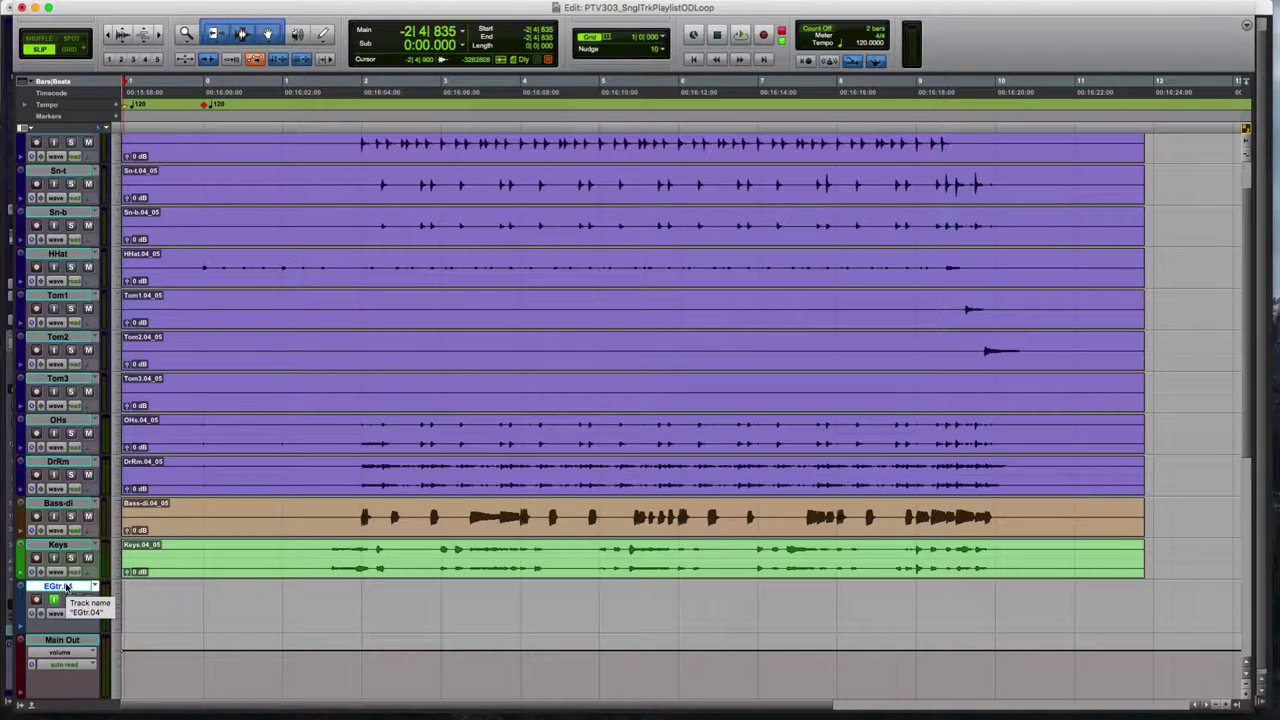
pyautogui.hotkey('ctrl', 'space')
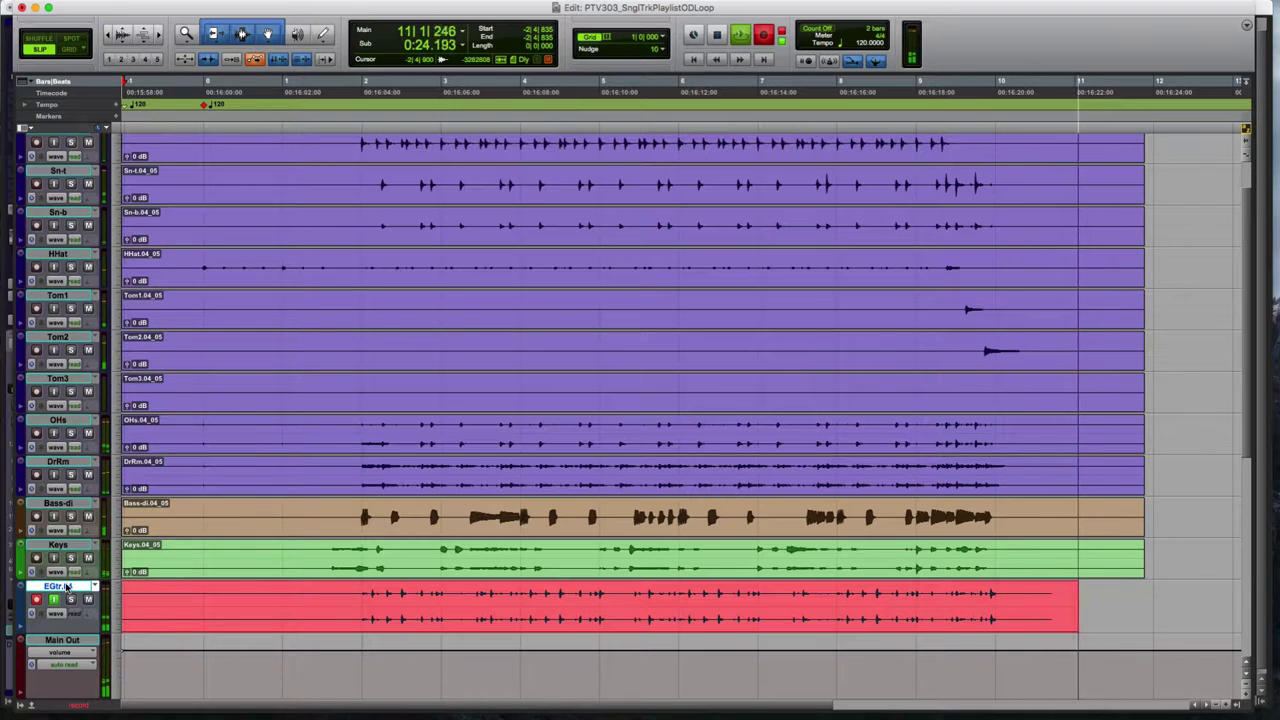
pyautogui.press('space')
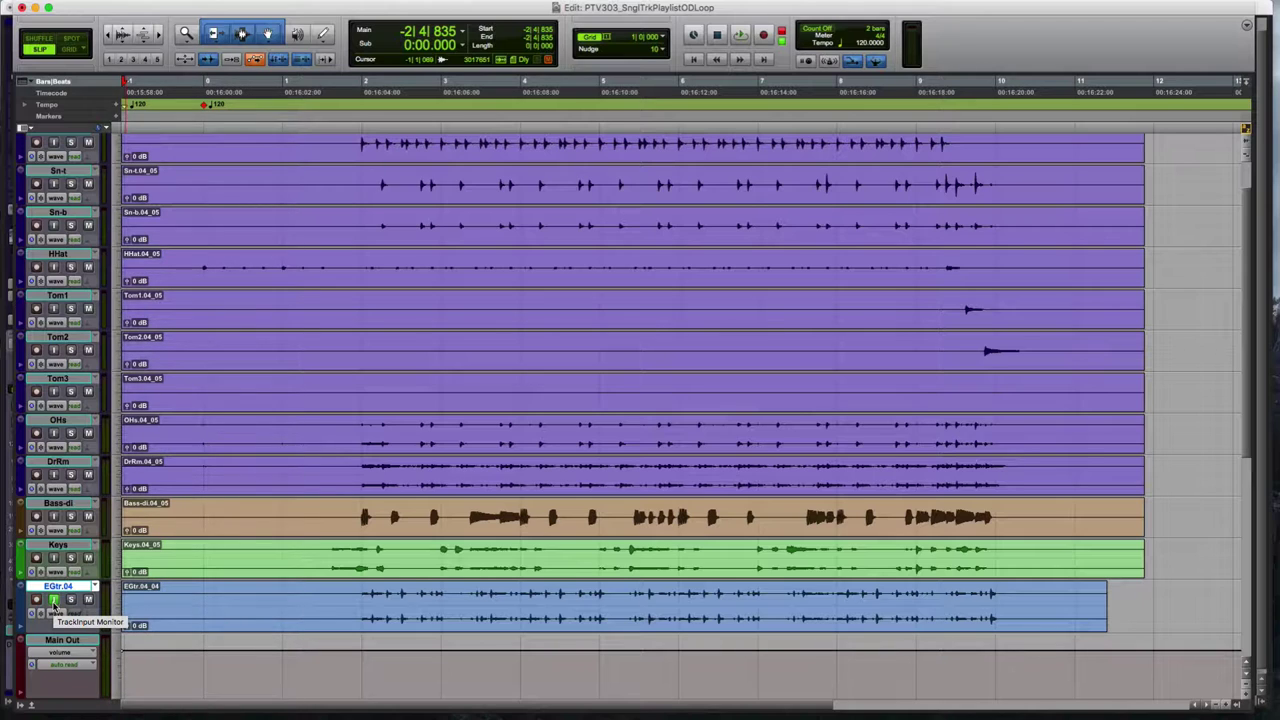
# Step: Switch the guitar track to EGtr.01, make it taller, disarm recording, and play back take EGtr.01_01
pyautogui.click(95, 587)
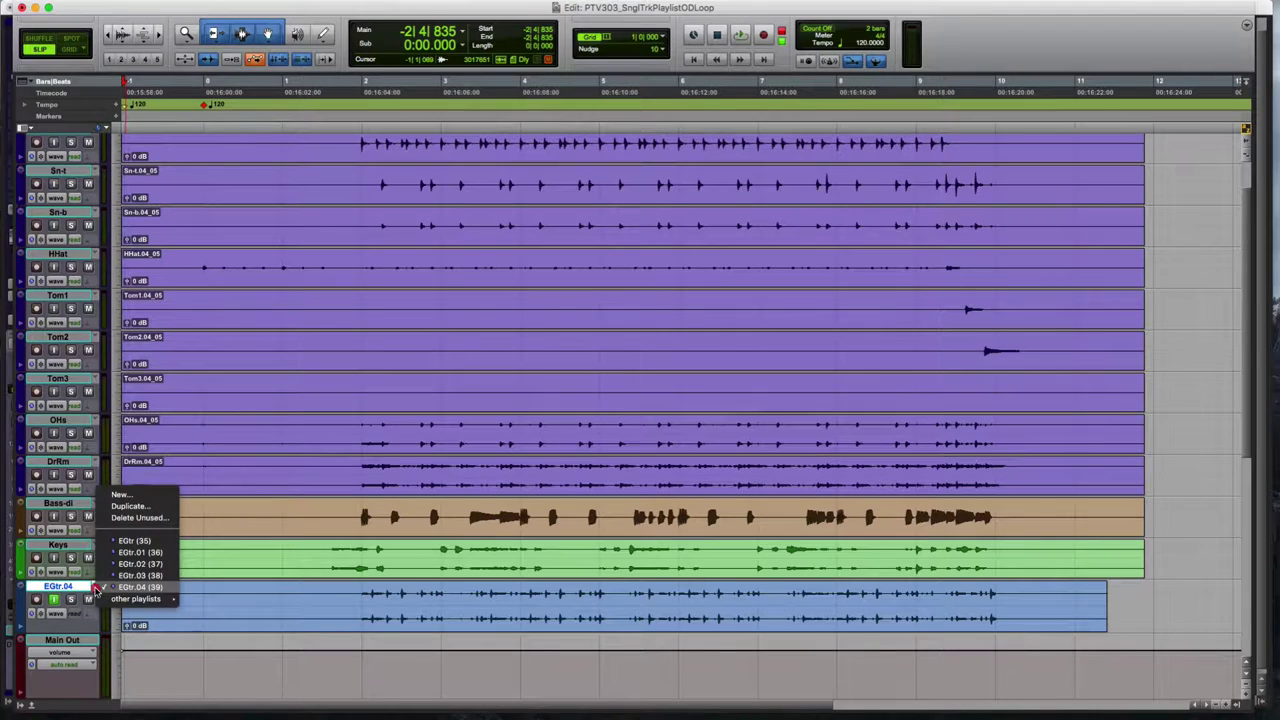
pyautogui.click(138, 552)
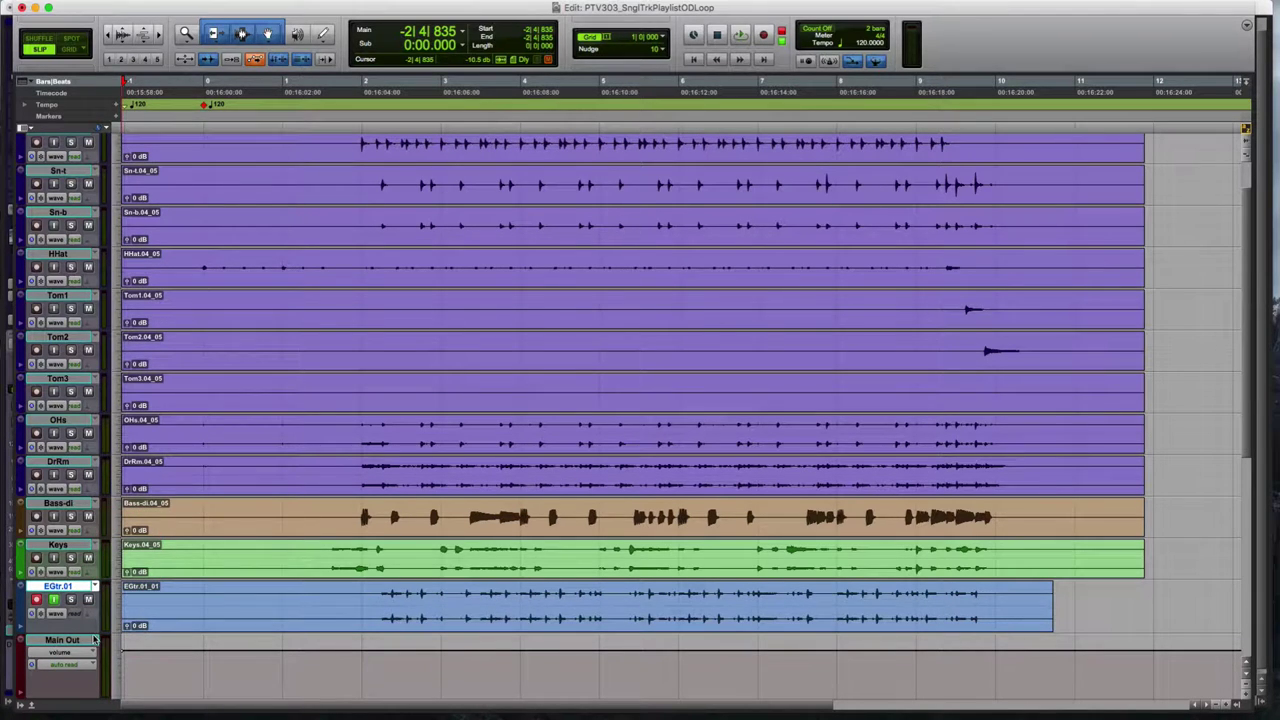
pyautogui.moveTo(88, 632); pyautogui.dragTo(88, 658)
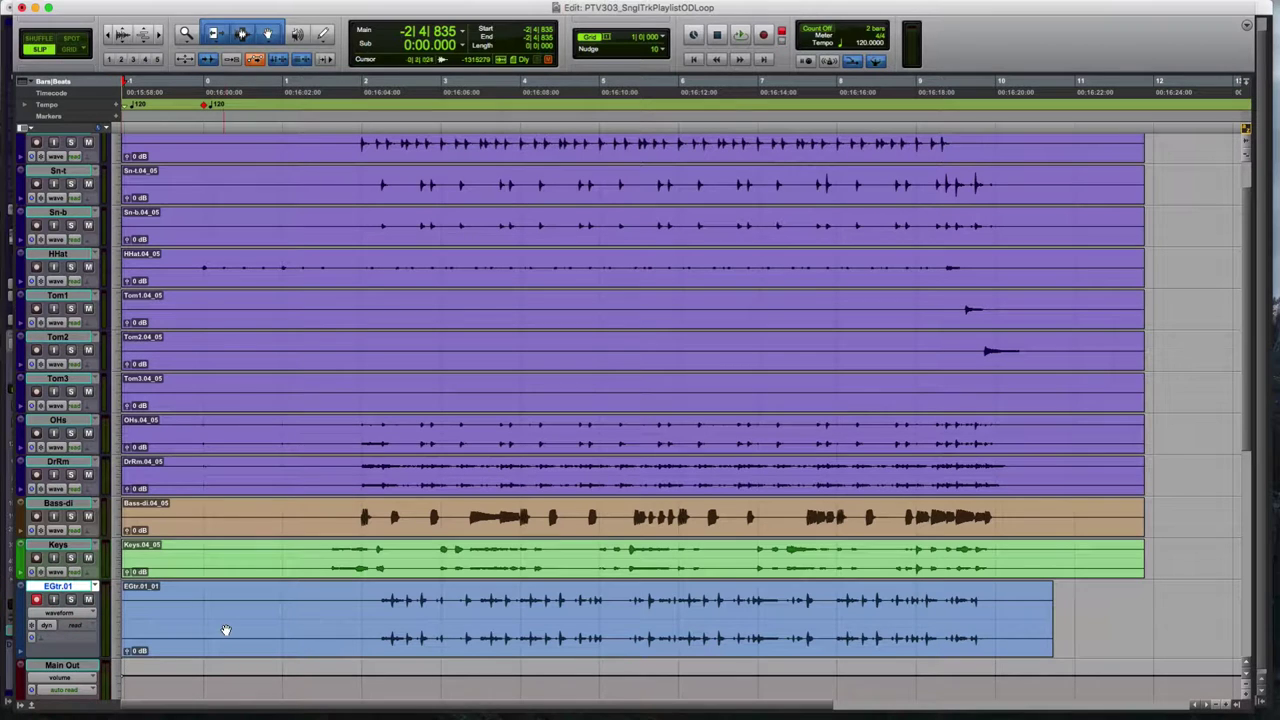
pyautogui.click(38, 601)
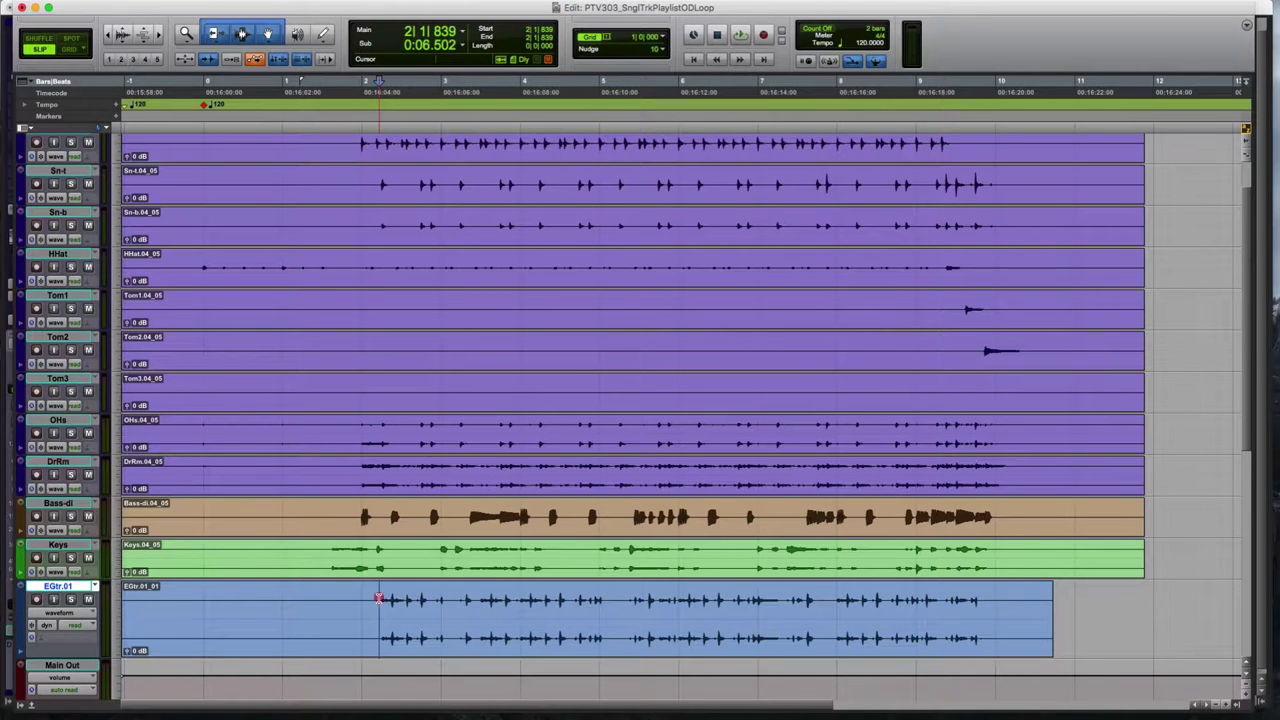
pyautogui.press('space')
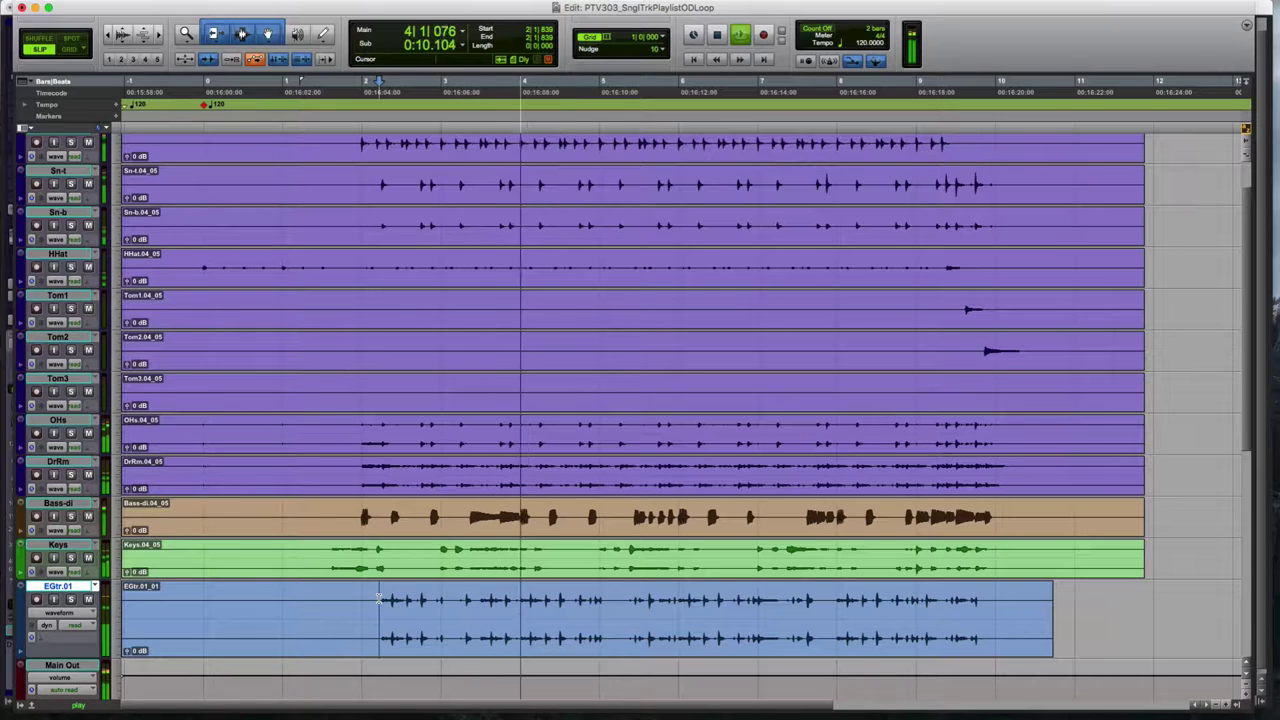
pyautogui.press('space')
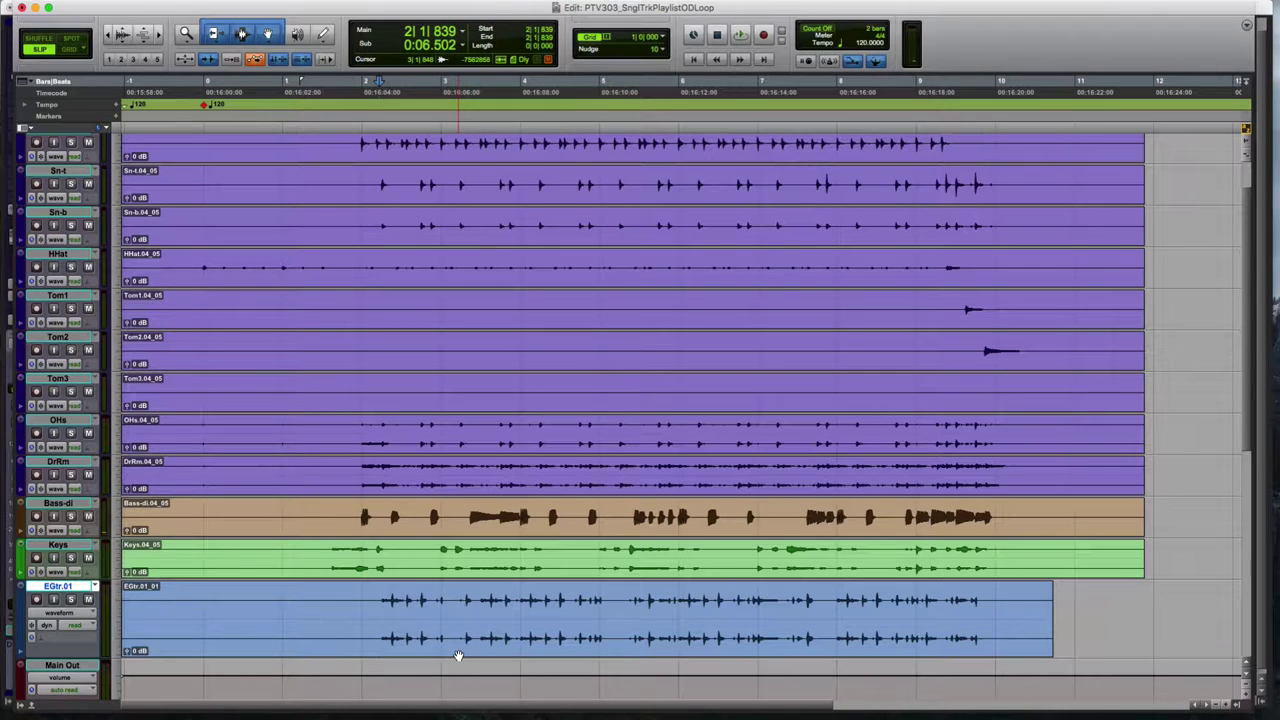
# Step: Zoom in and select 2|4|611 to 3|4|935 on the EGtr.01 guitar track
pyautogui.press('t')
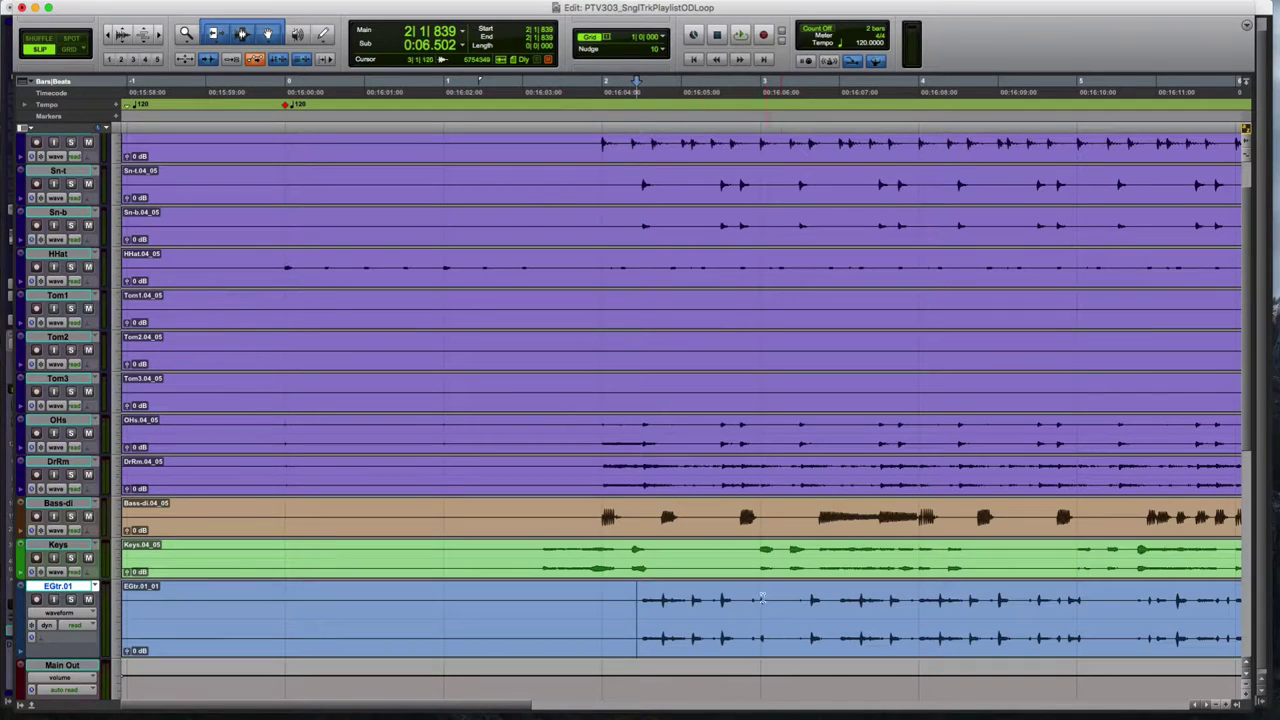
pyautogui.moveTo(748, 600); pyautogui.dragTo(912, 617)
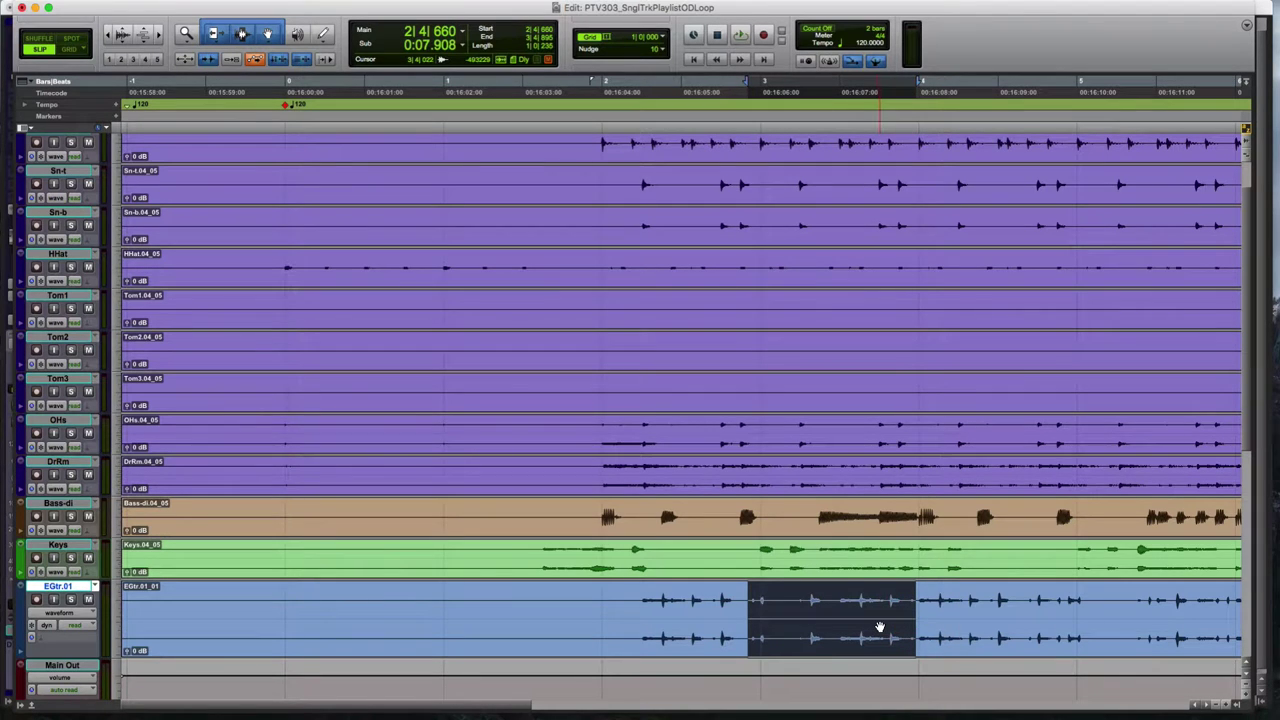
pyautogui.press('t')
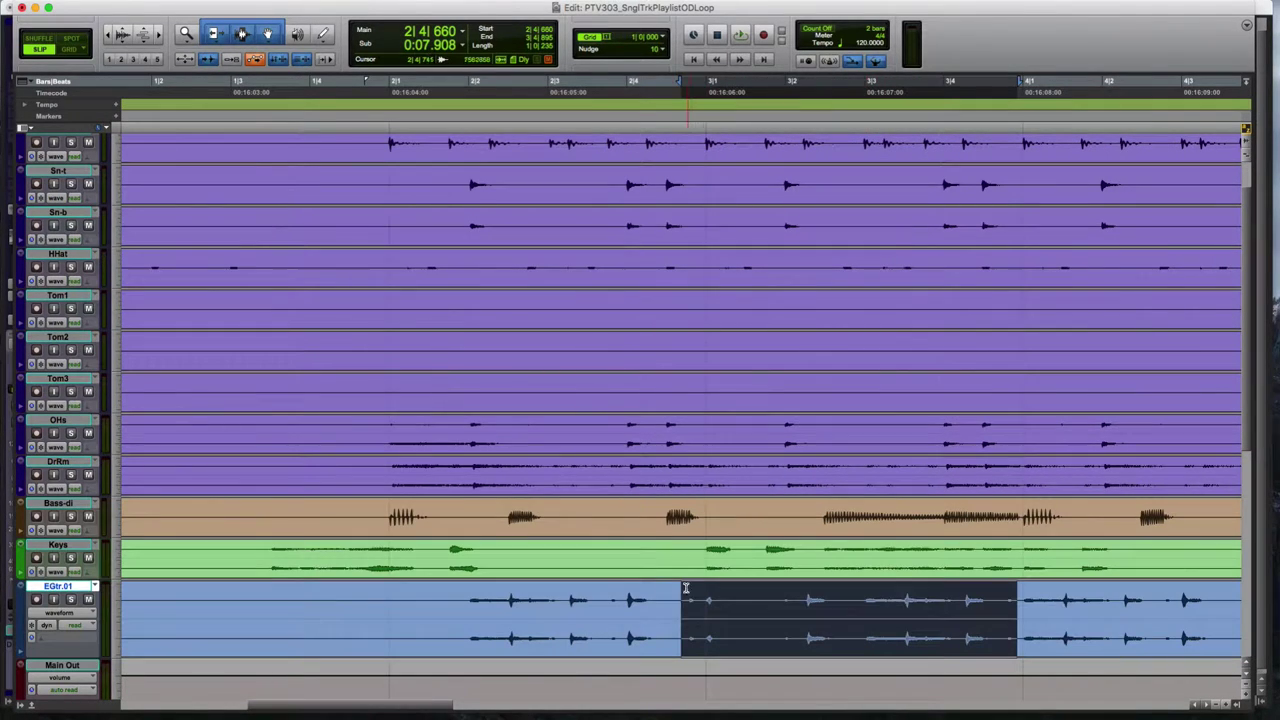
pyautogui.moveTo(680, 598); pyautogui.dragTo(1020, 628)
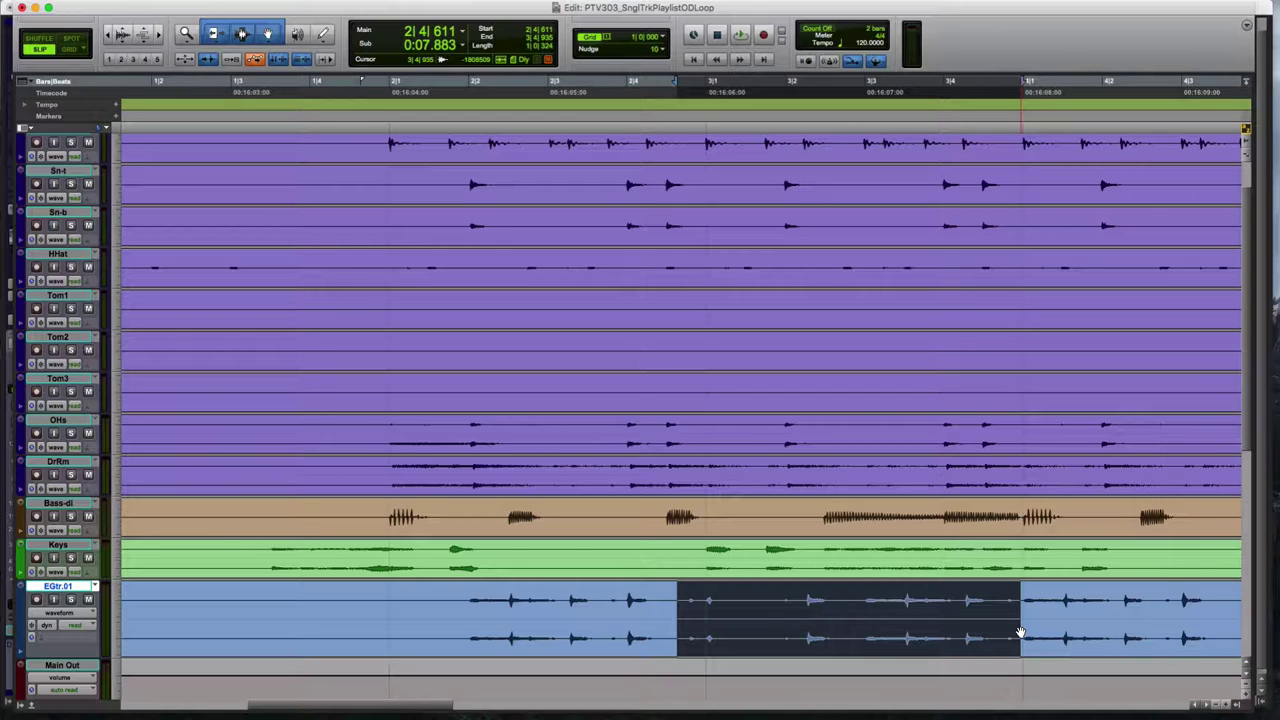
pyautogui.press('r')
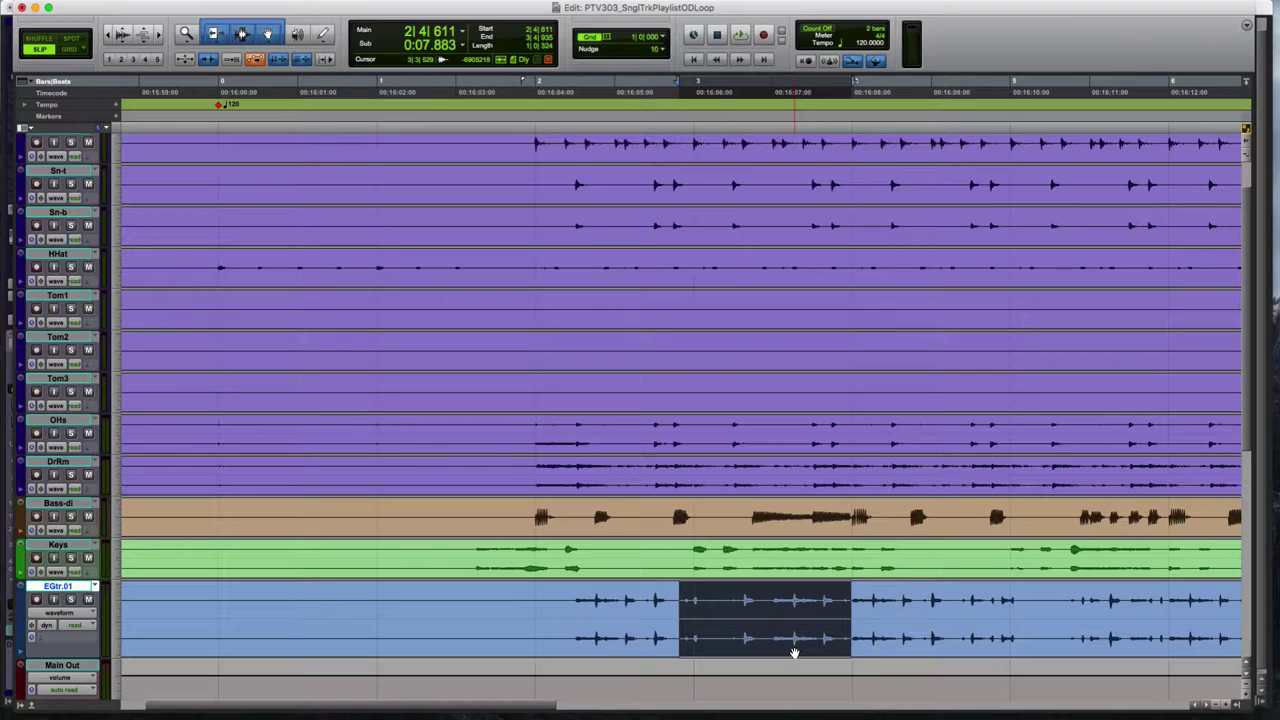
# Step: Open the floating Transport, enable a 2-bar pre-roll and reposition the pre-roll flag on the ruler
pyautogui.press('super+1')
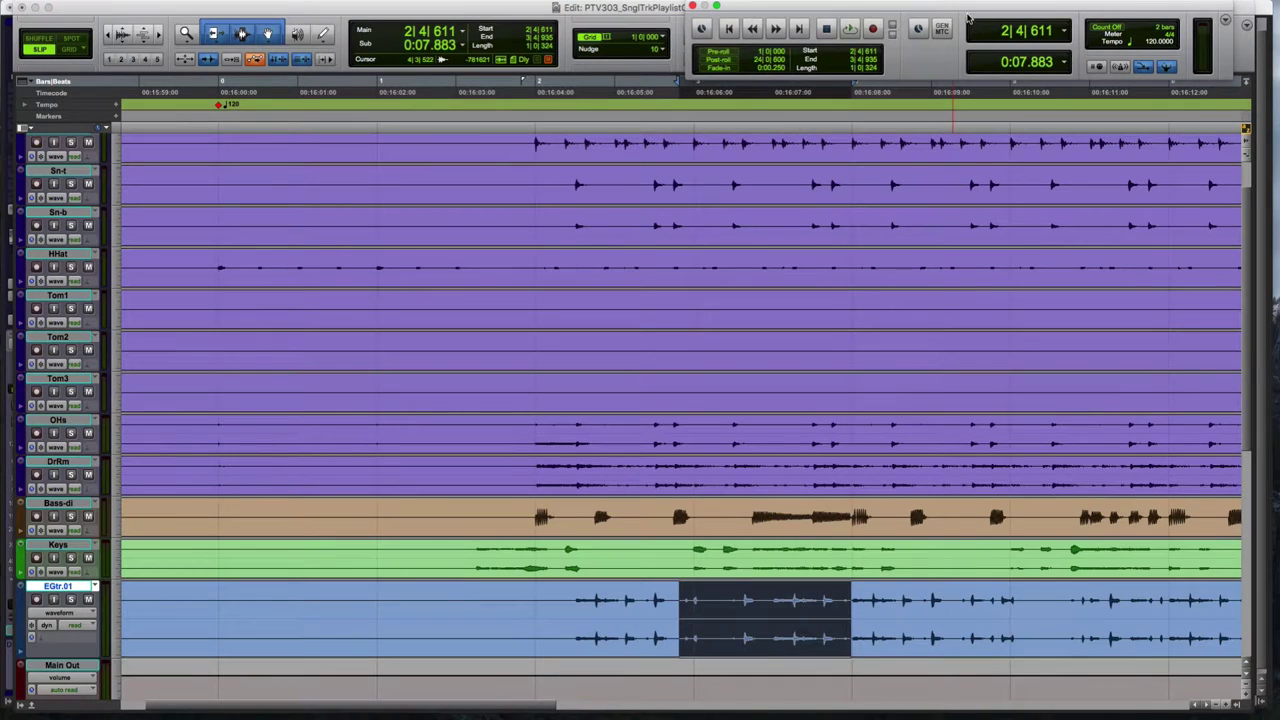
pyautogui.moveTo(965, 12); pyautogui.dragTo(745, 450)
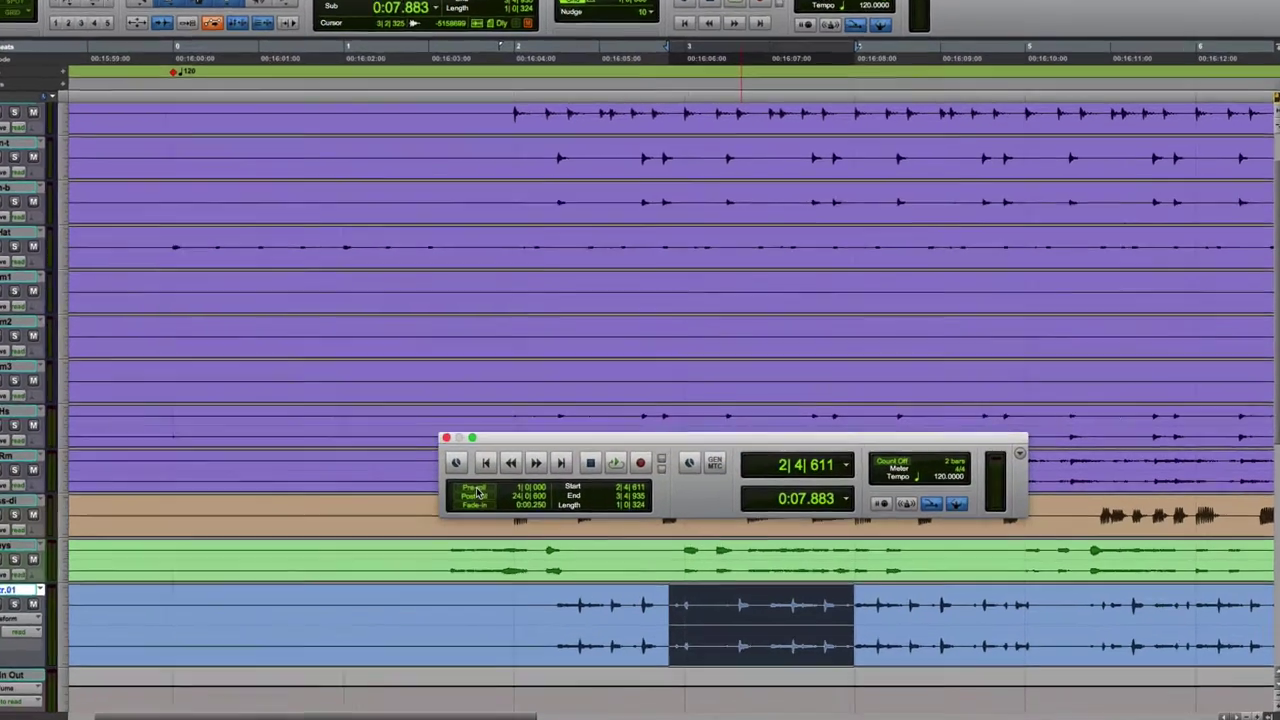
pyautogui.click(540, 492)
pyautogui.write('2')
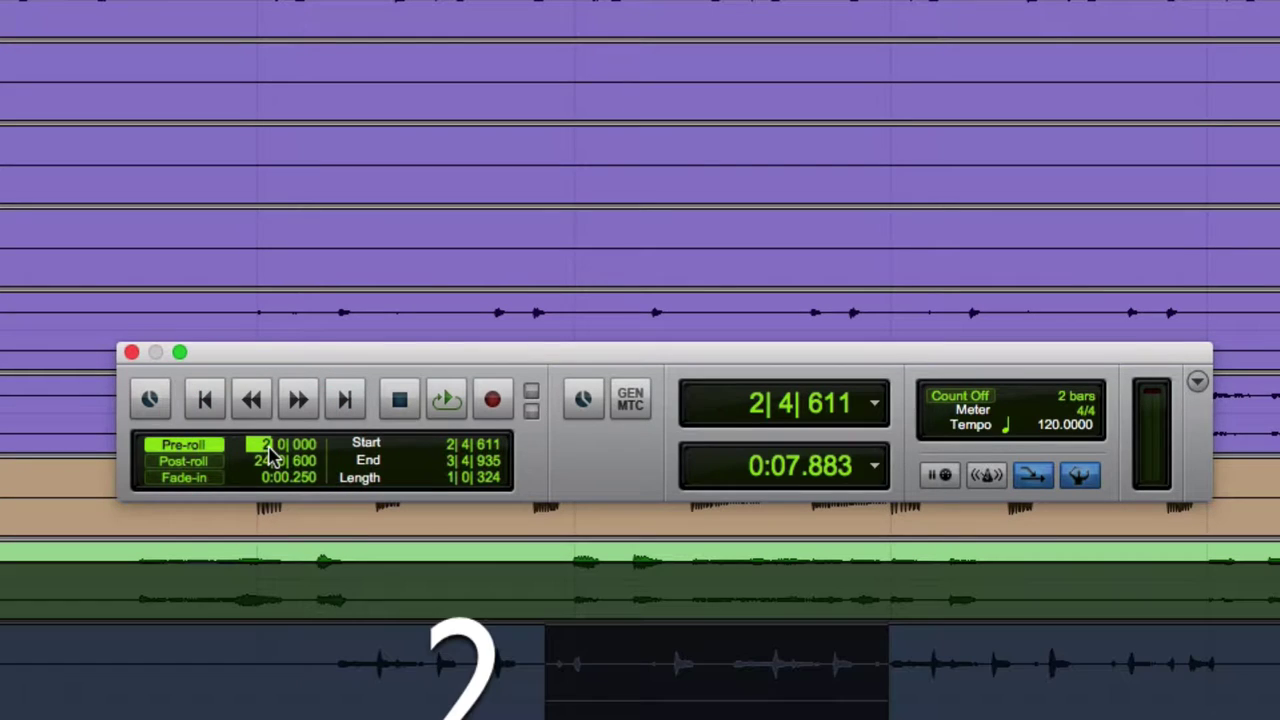
pyautogui.press('Return')
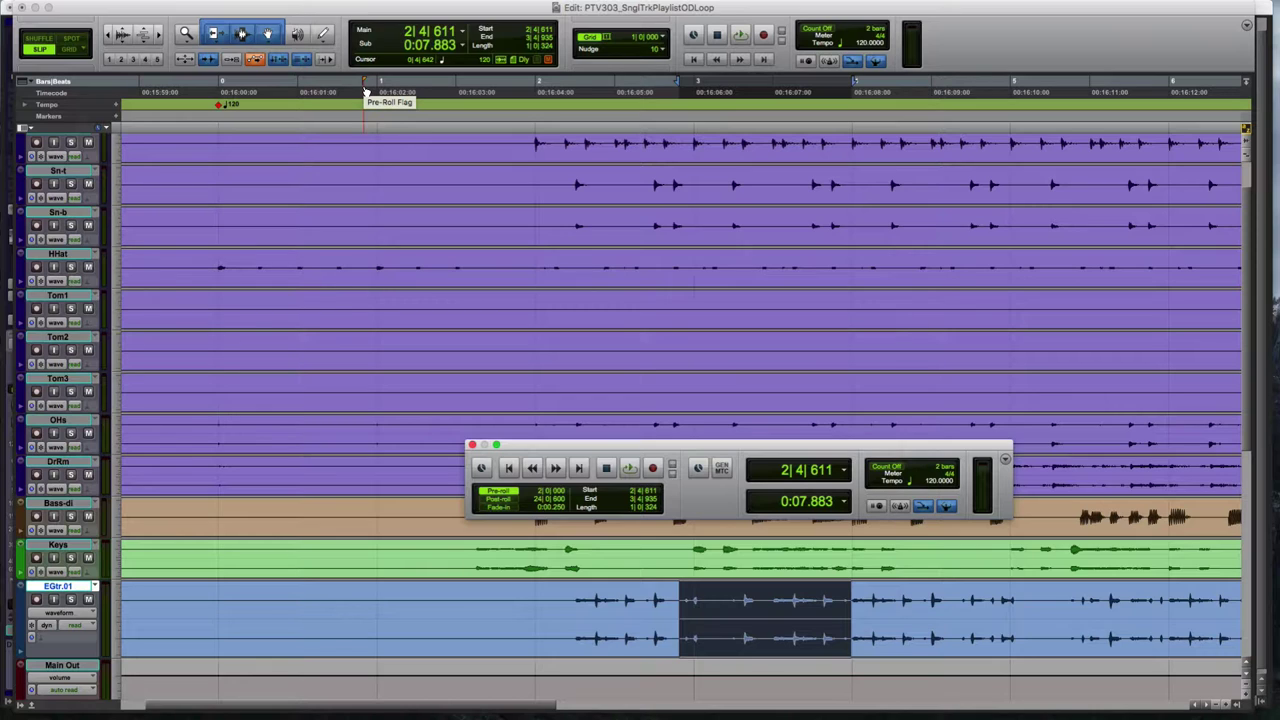
pyautogui.moveTo(366, 92); pyautogui.dragTo(725, 98)
# Step: Close the Transport window and shorten the end of the EGtr.01 punch range
pyautogui.click(512, 490)
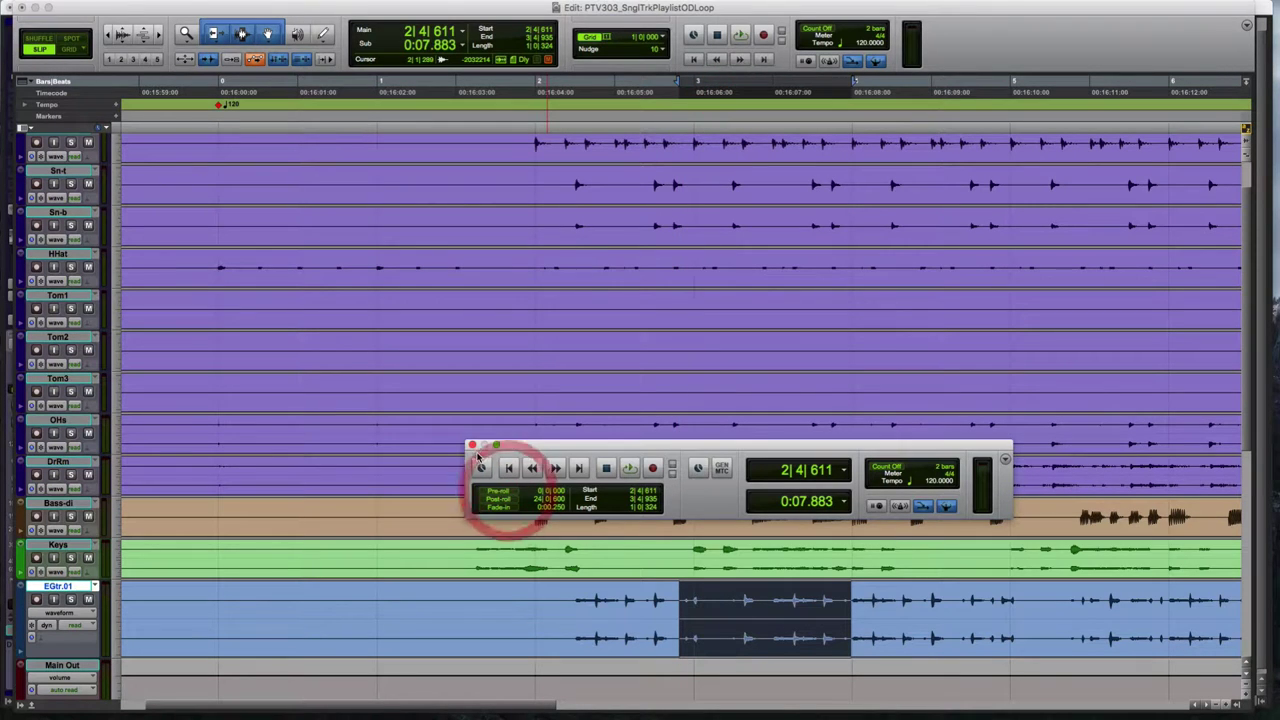
pyautogui.click(473, 446)
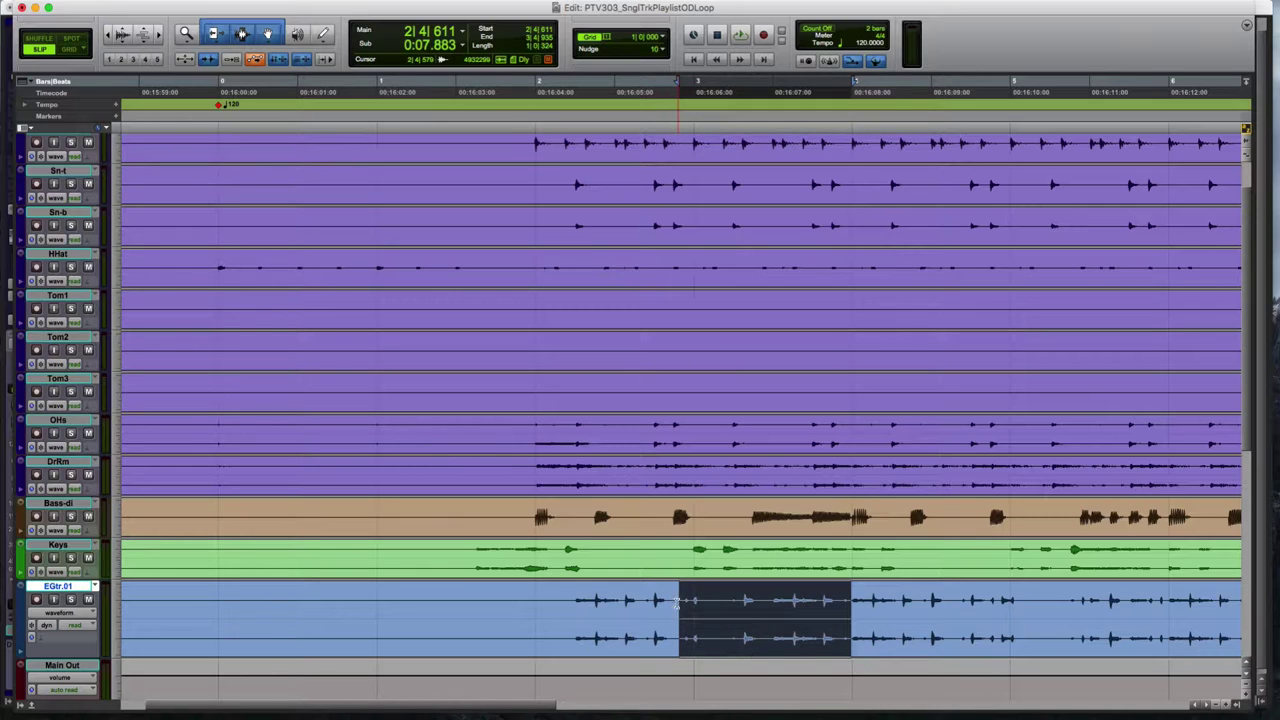
pyautogui.moveTo(674, 611); pyautogui.dragTo(849, 610)
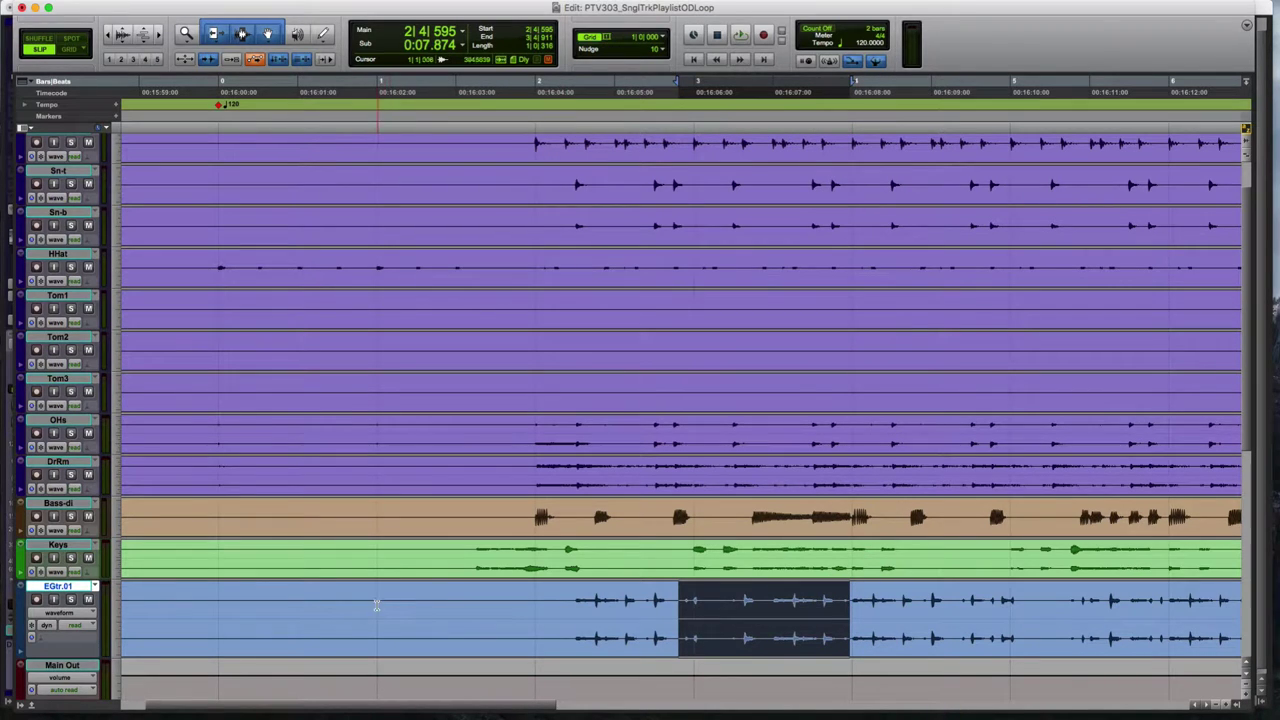
pyautogui.press('alt')
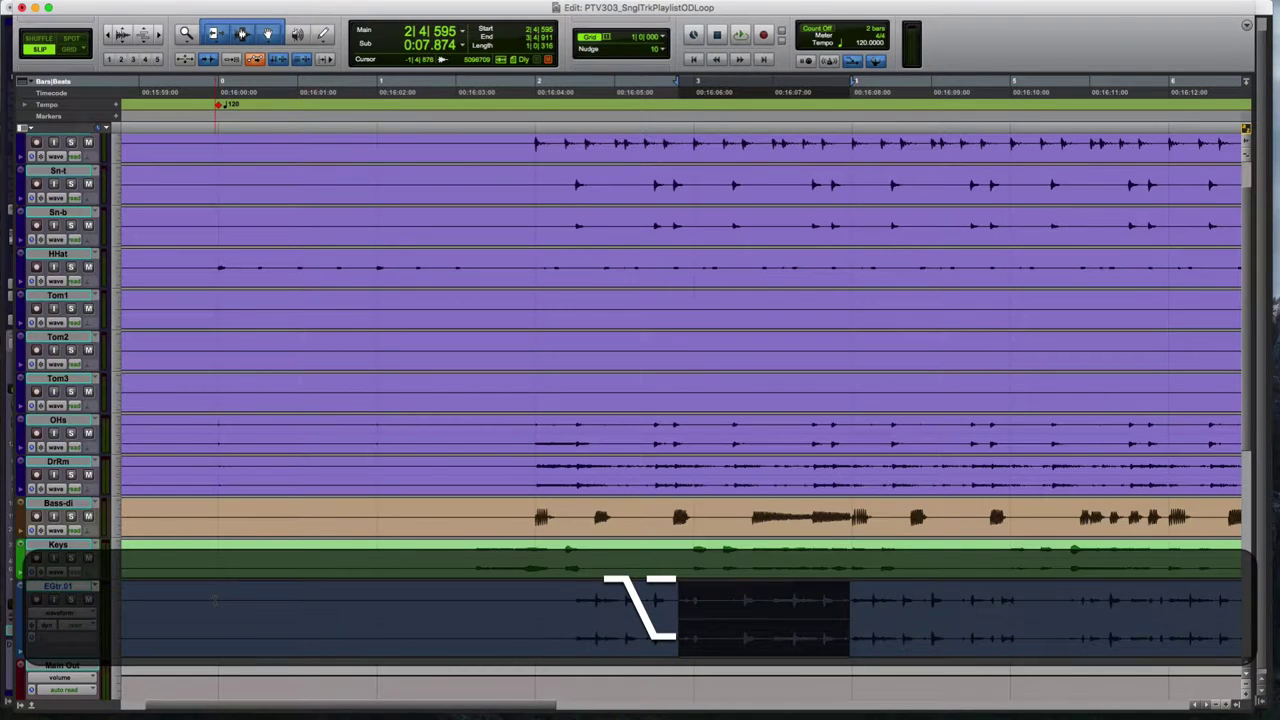
pyautogui.keyDown('alt'); pyautogui.click(371, 596); pyautogui.keyUp('alt')
pyautogui.keyDown('alt'); pyautogui.click(680, 603); pyautogui.keyUp('alt')
# Step: Select 2|4|676 to 3|4|927 on EGtr.01 and record-enable the track
pyautogui.click(638, 607)
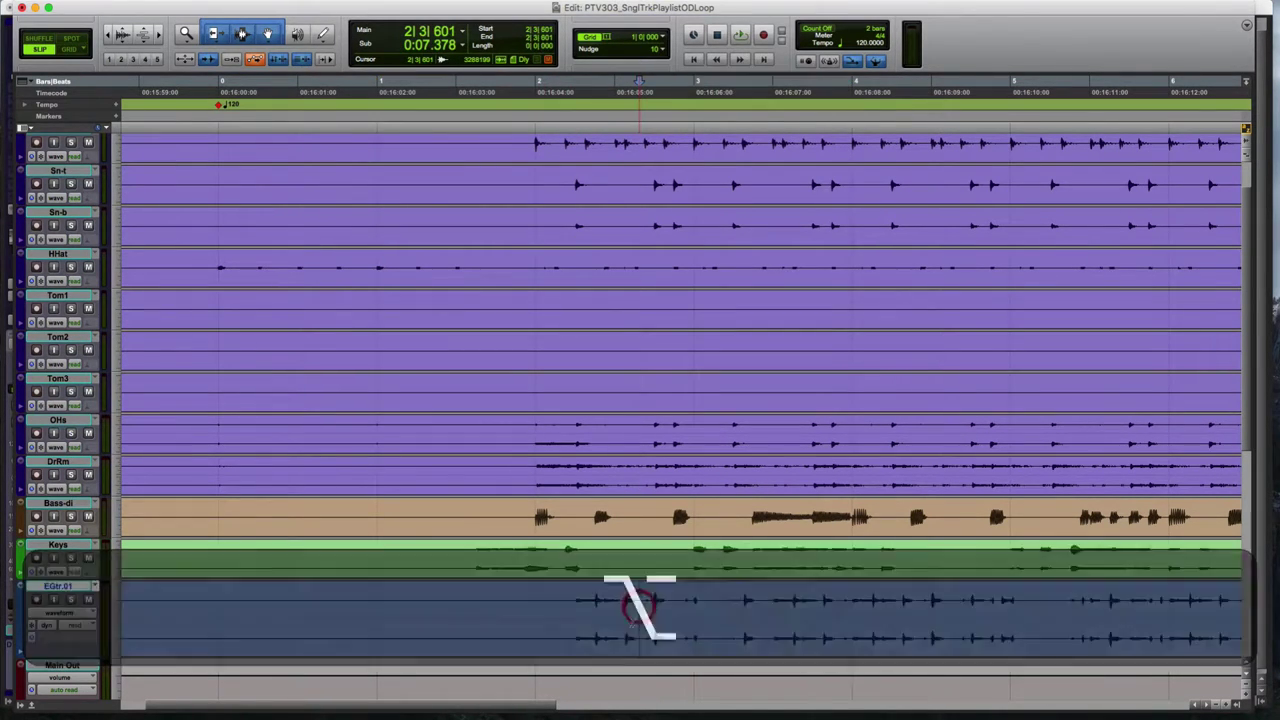
pyautogui.moveTo(682, 603); pyautogui.dragTo(850, 610)
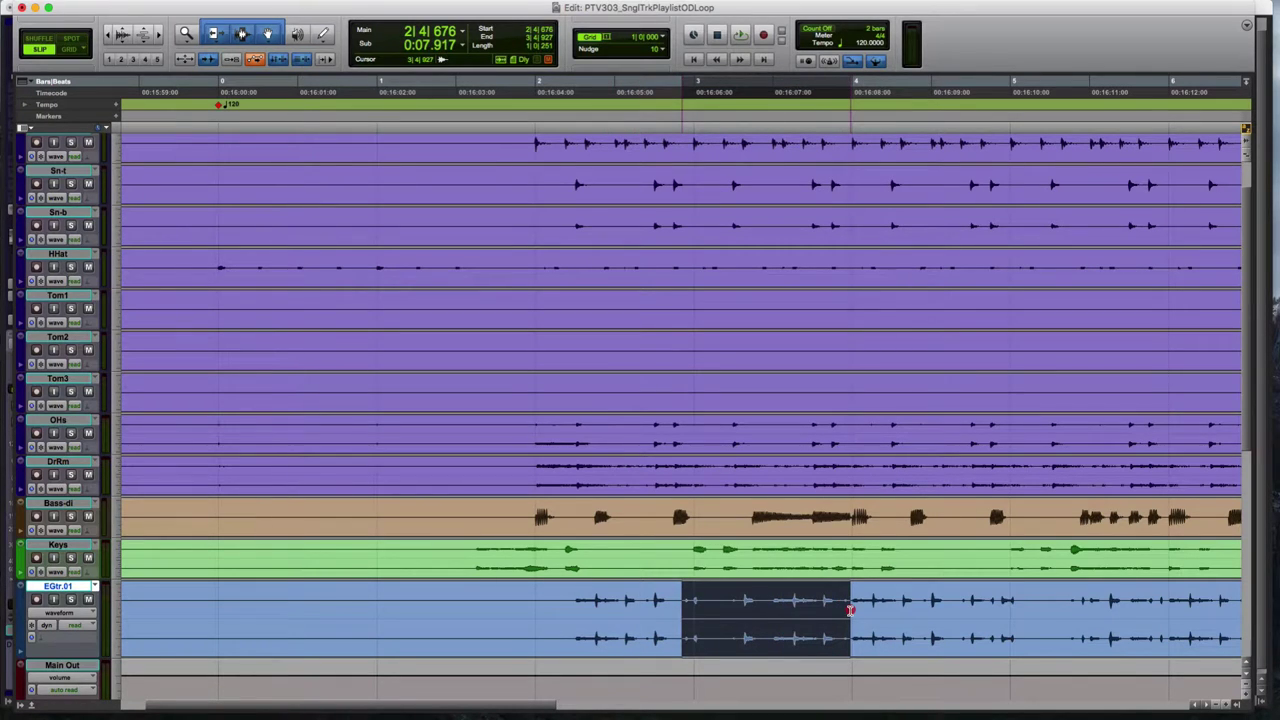
pyautogui.press('alt')
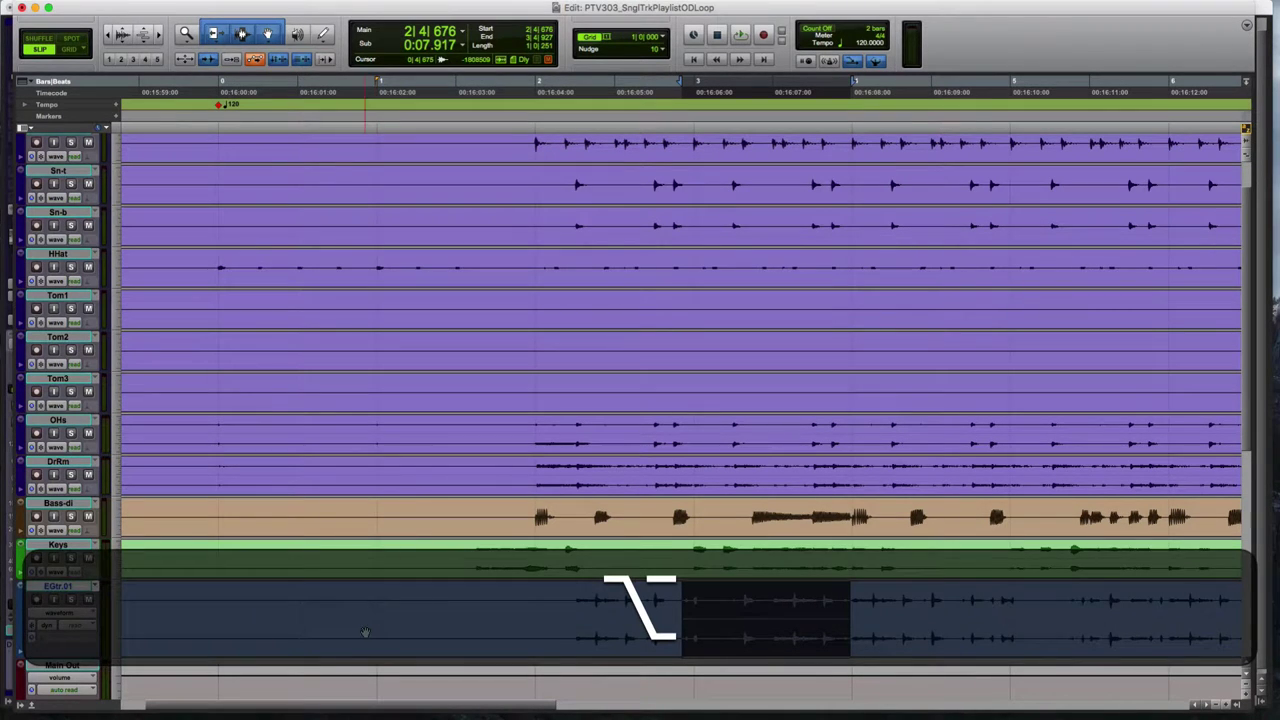
pyautogui.hotkey('shift', 'r')
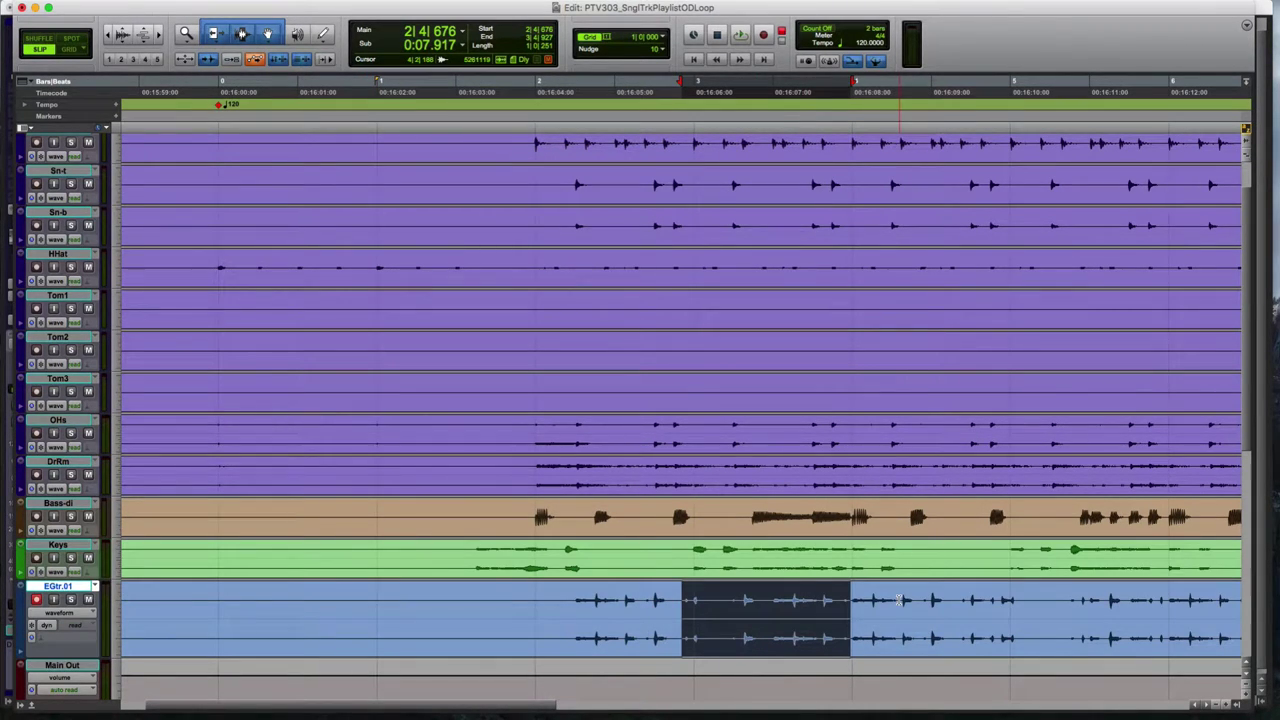
pyautogui.press('alt')
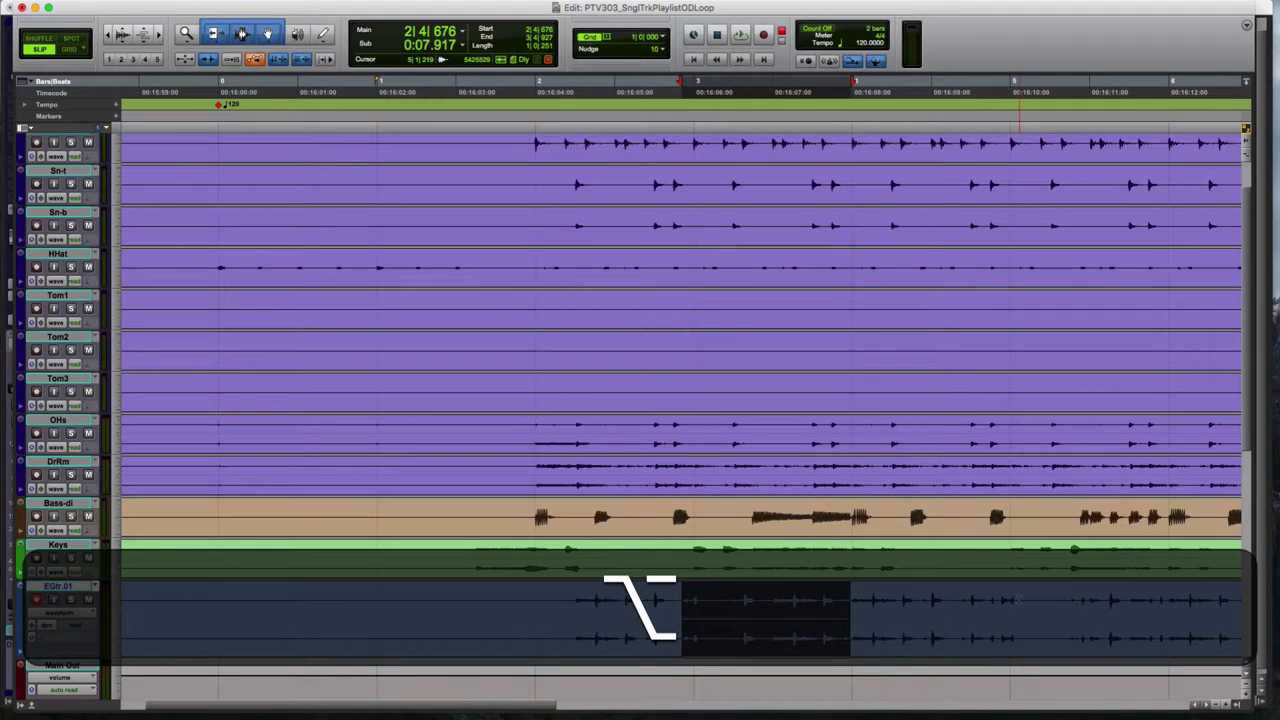
pyautogui.keyDown('alt'); pyautogui.click(1017, 594); pyautogui.keyUp('alt')
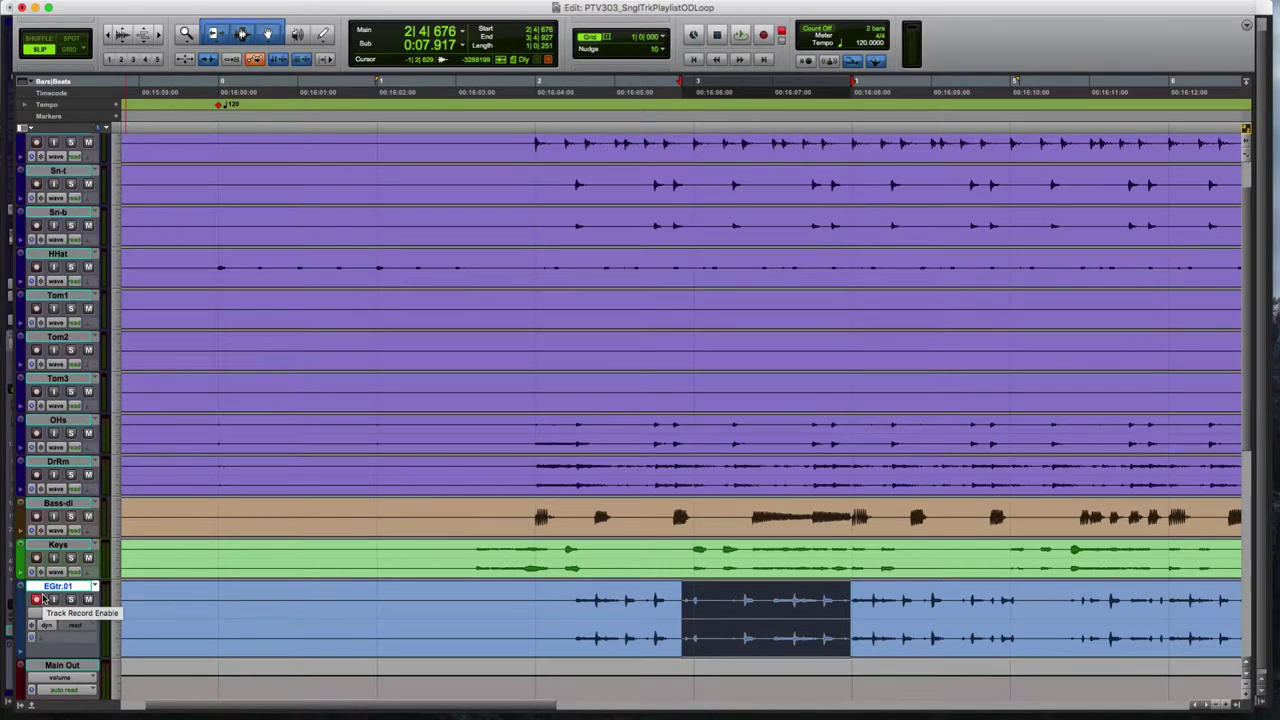
# Step: Record a replacement guitar pass over 2|4|676–3|4|927, creating clip EGtr.01_05
pyautogui.press('space')
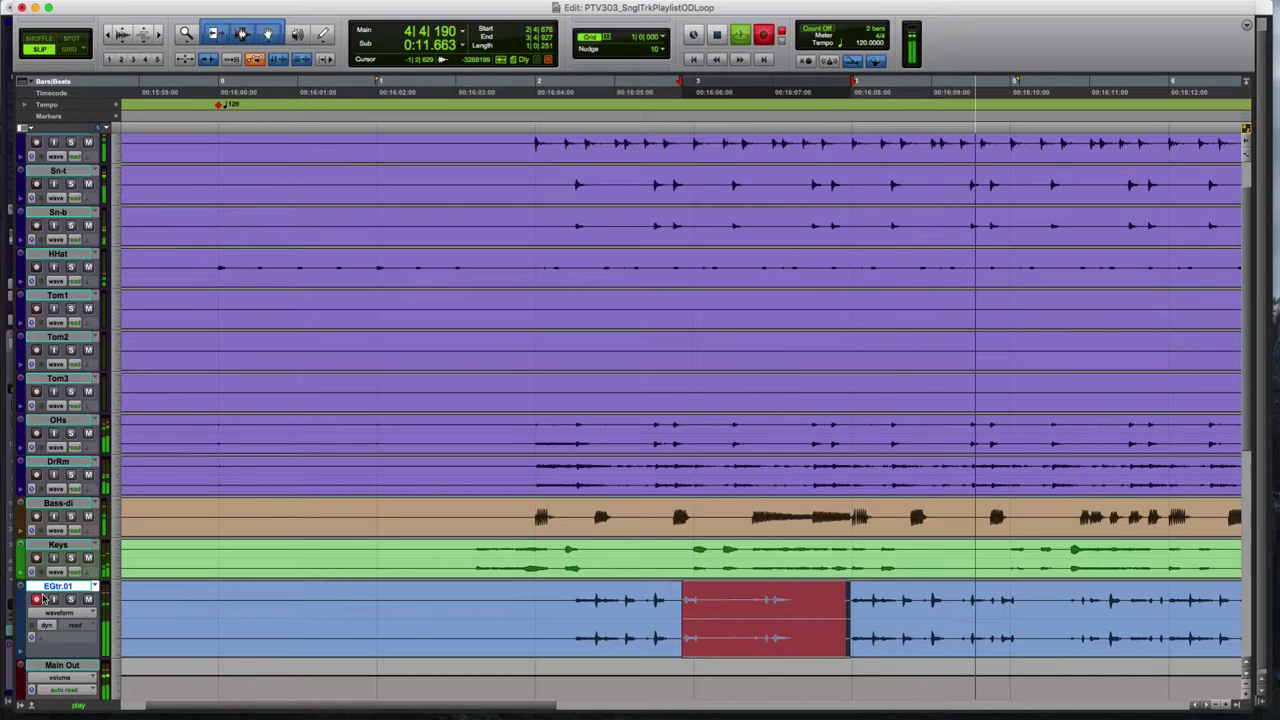
pyautogui.press('space')
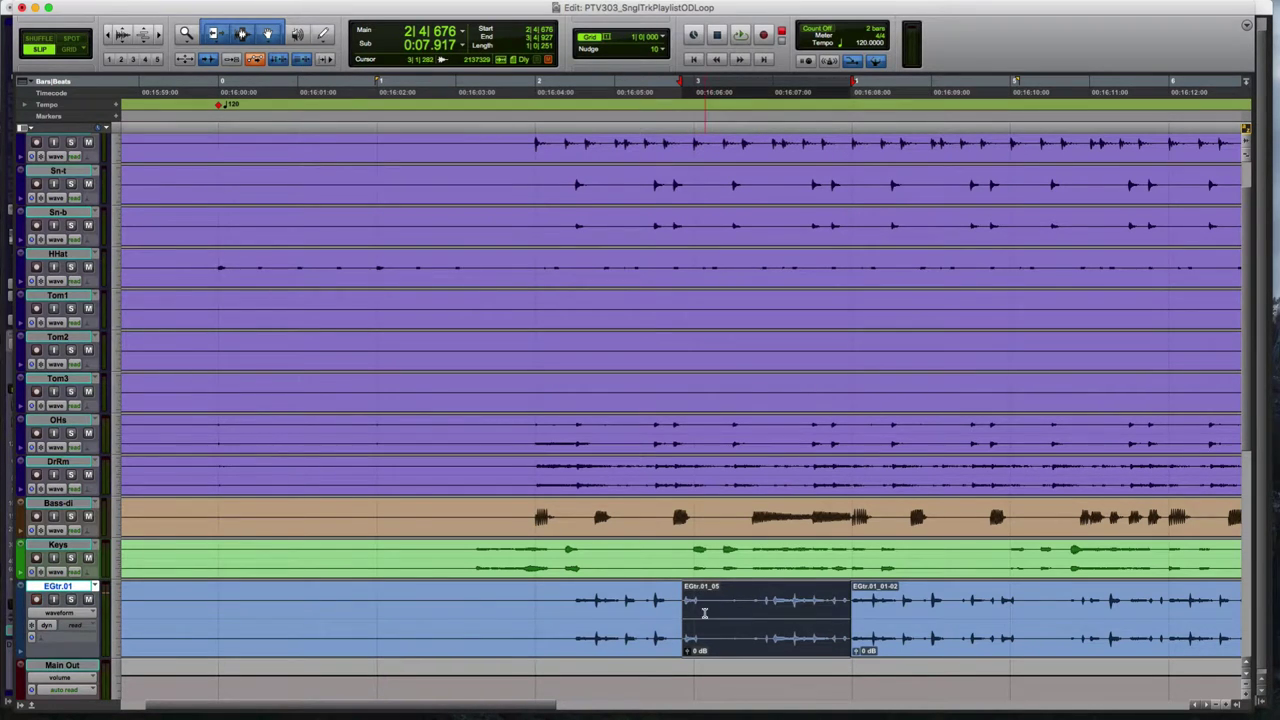
# Step: Select 6|4|679–7|4|914 on EGtr.01, arm it and record punch-in clip EGtr.01_06
pyautogui.hscroll(5, 704, 613)
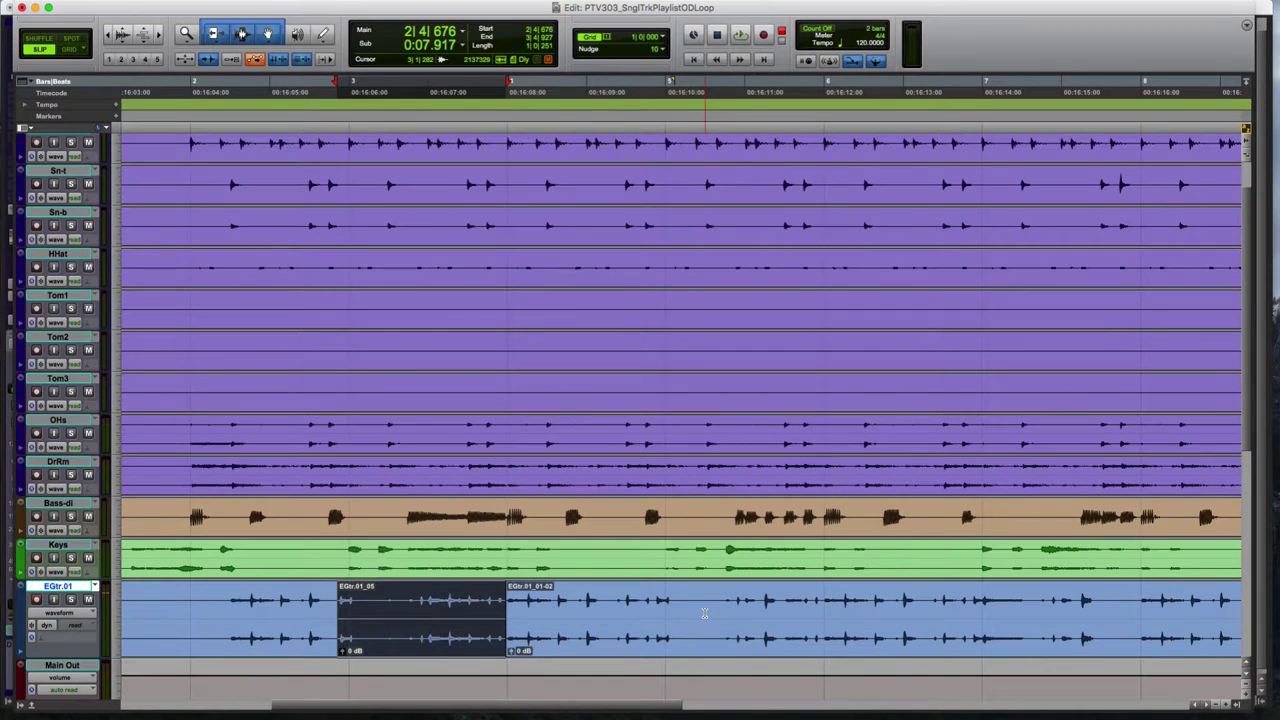
pyautogui.hscroll(2, 704, 613)
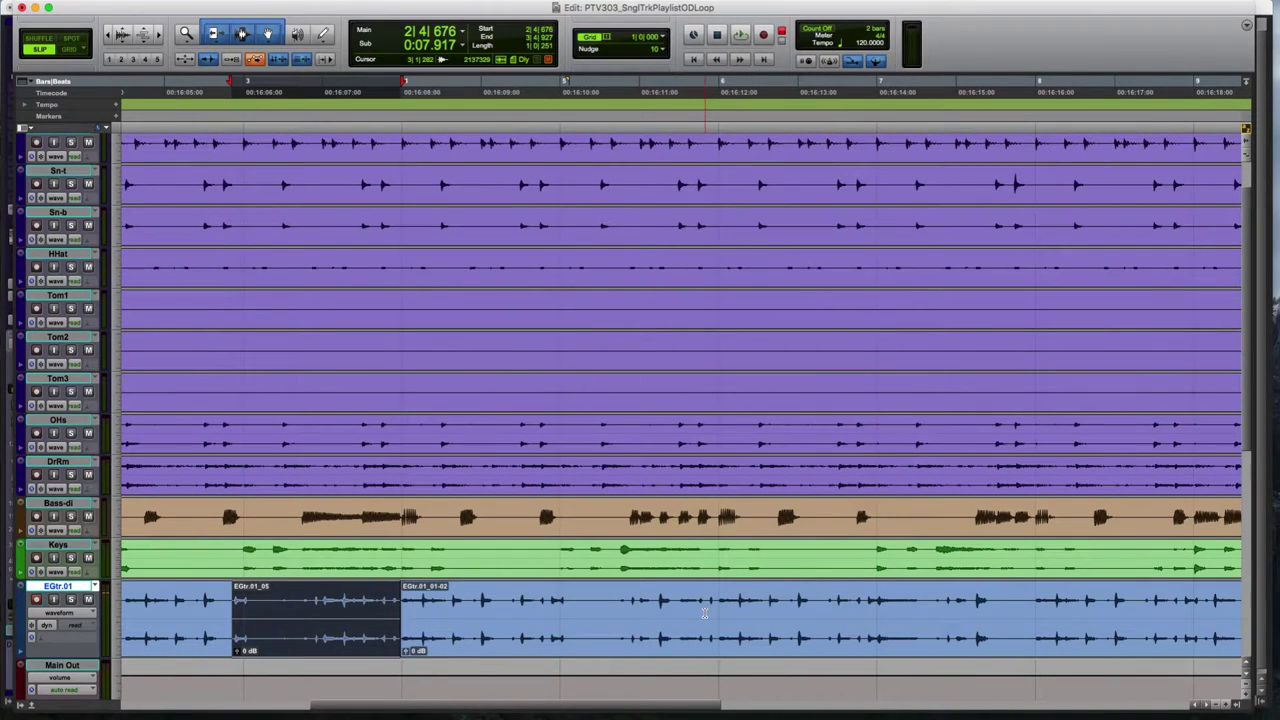
pyautogui.hscroll(3, 704, 613)
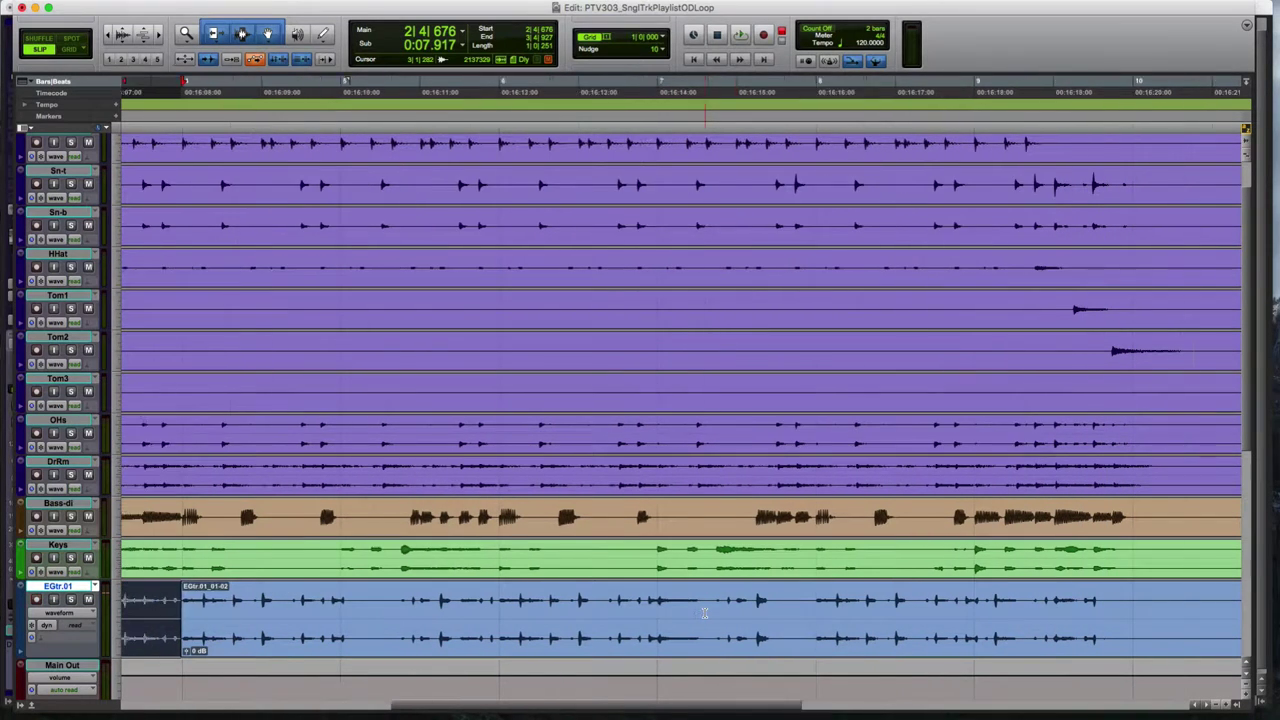
pyautogui.hscroll(2, 704, 613)
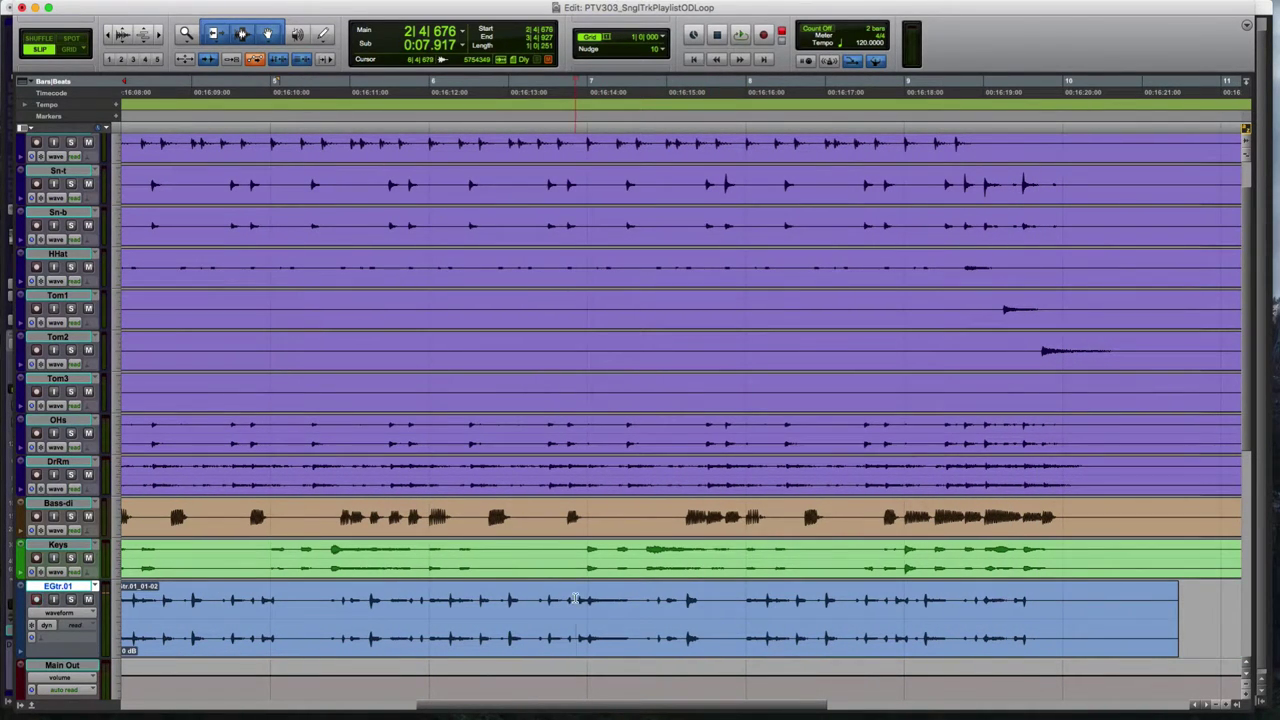
pyautogui.moveTo(574, 600); pyautogui.dragTo(744, 609)
pyautogui.hotkey('shift', 'r')
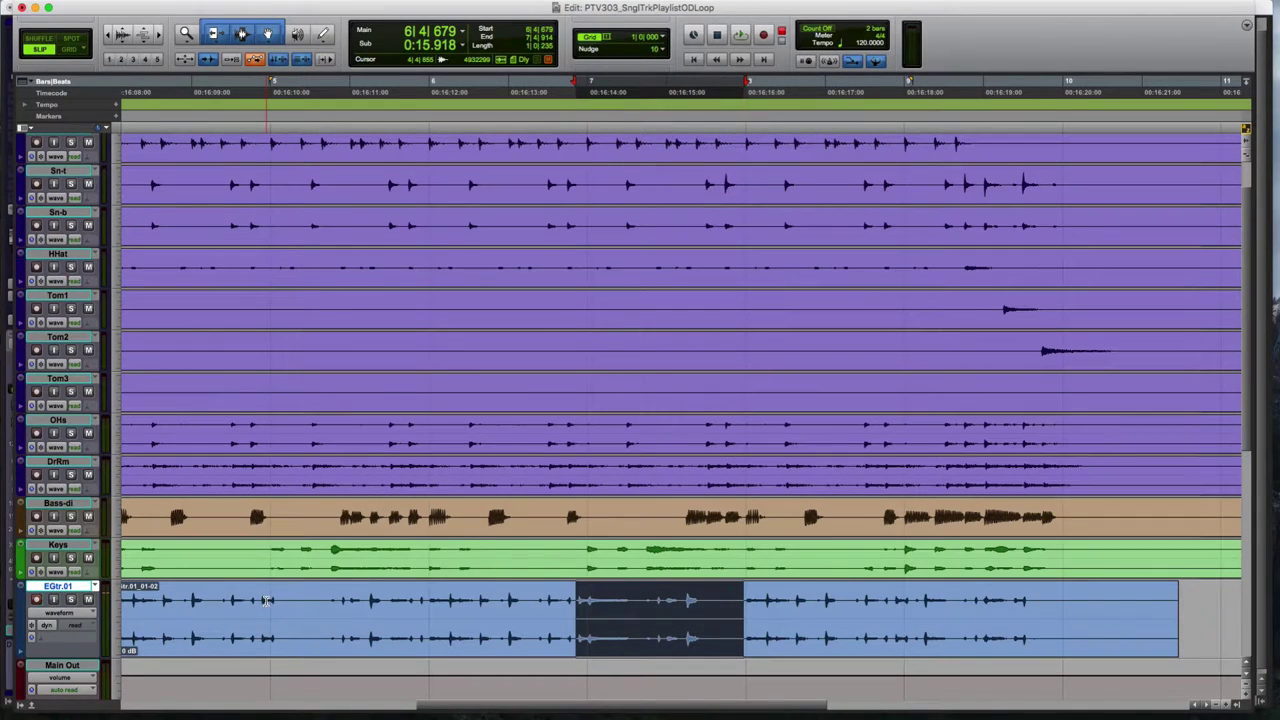
pyautogui.keyDown('alt'); pyautogui.click(266, 600); pyautogui.keyUp('alt')
pyautogui.press('3')
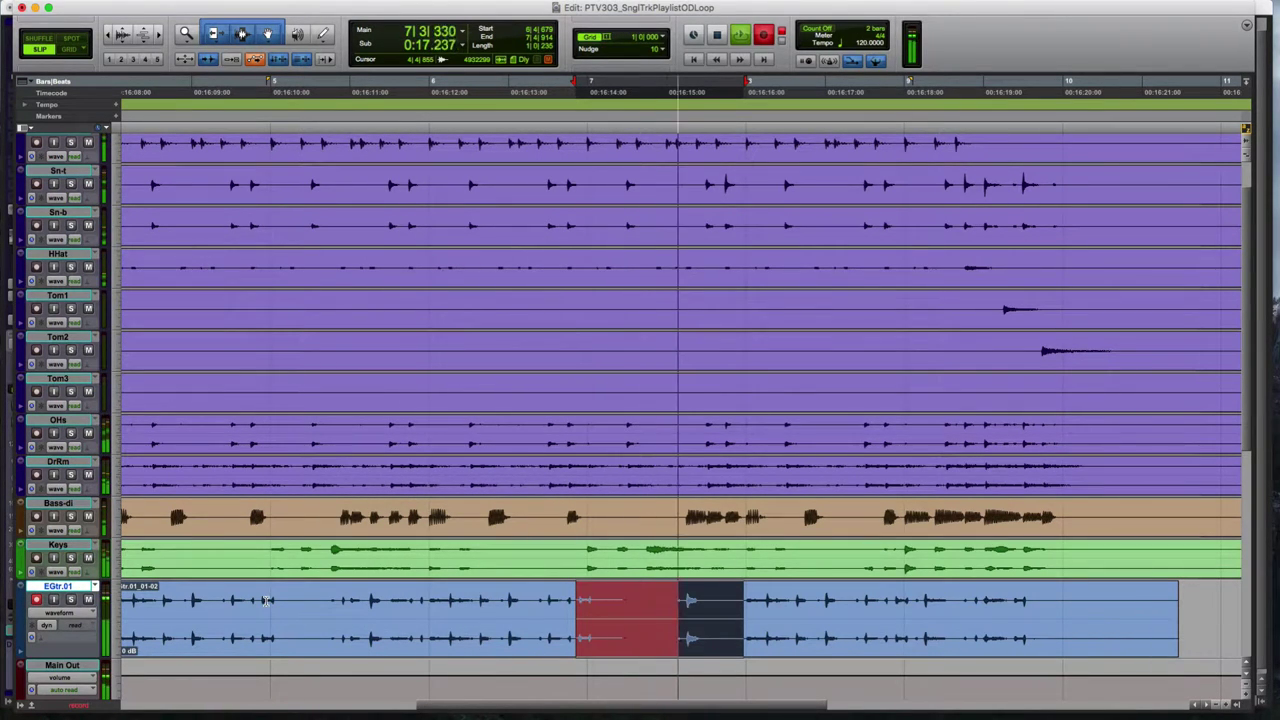
pyautogui.press('space')
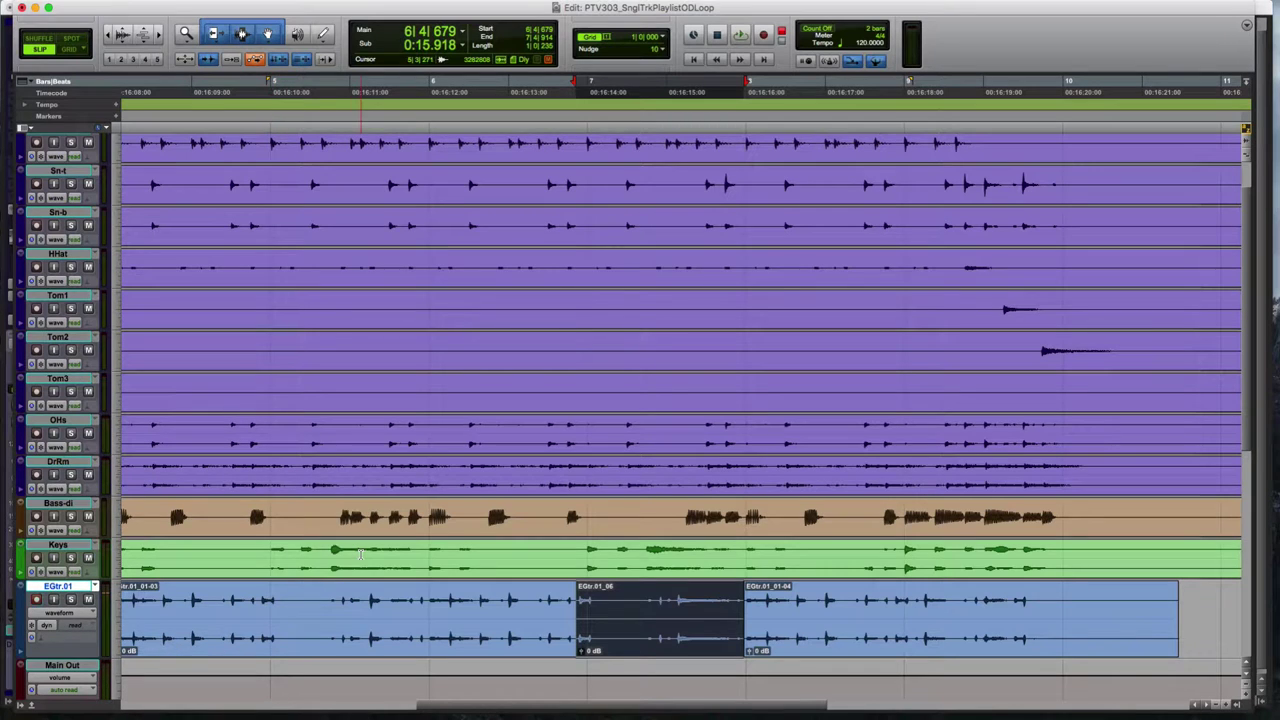
# Step: Toggle pre/post-roll with Cmd+K and set the record mode to QuickPunch
pyautogui.press('super')
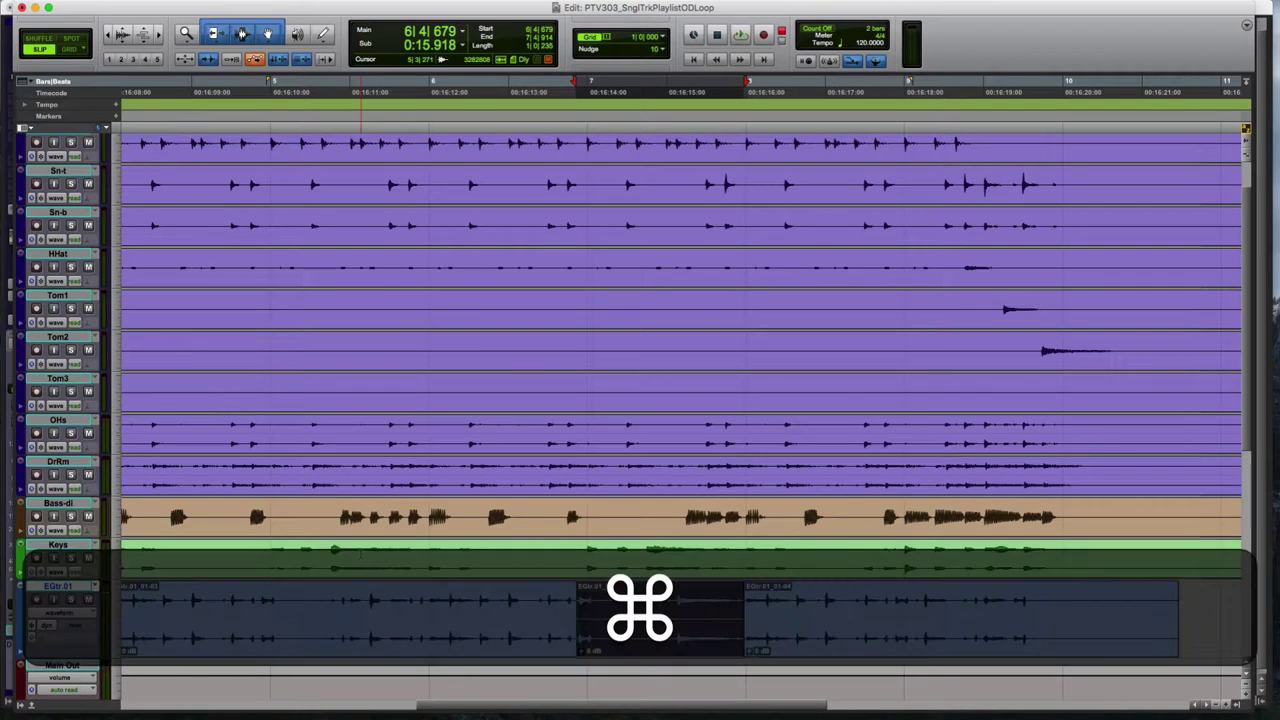
pyautogui.press('super+k')
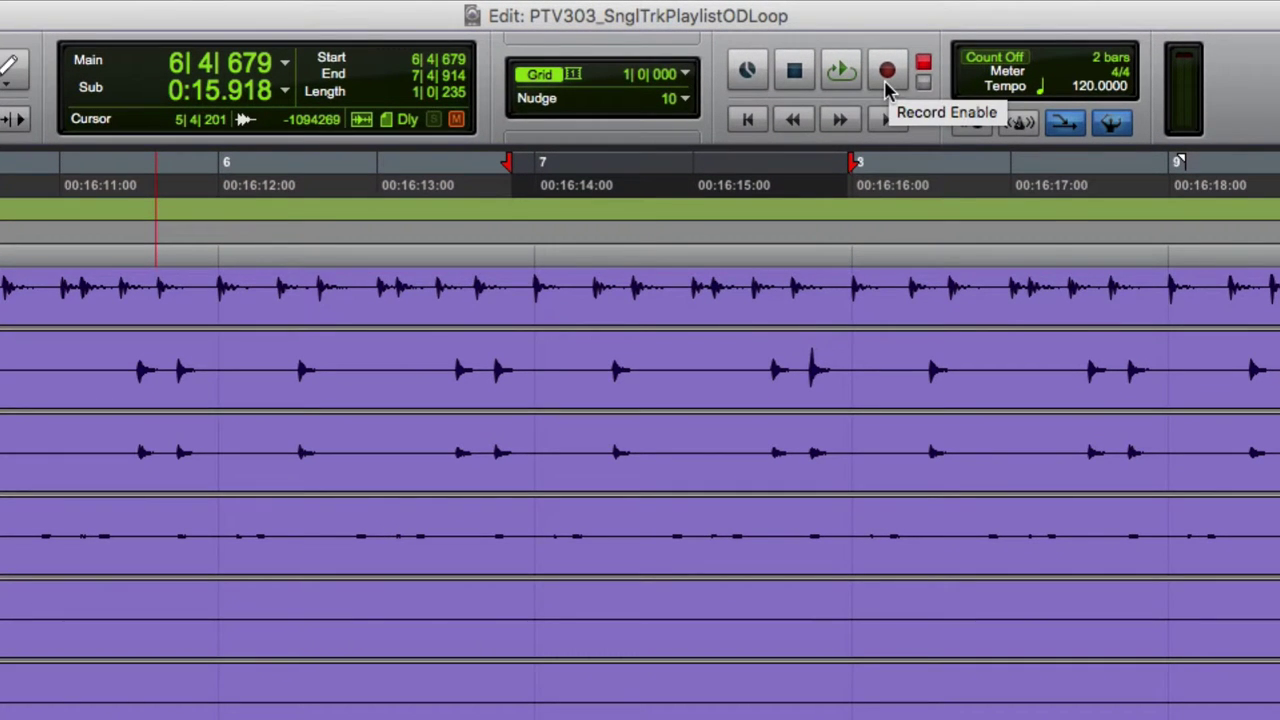
pyautogui.rightClick(887, 80)
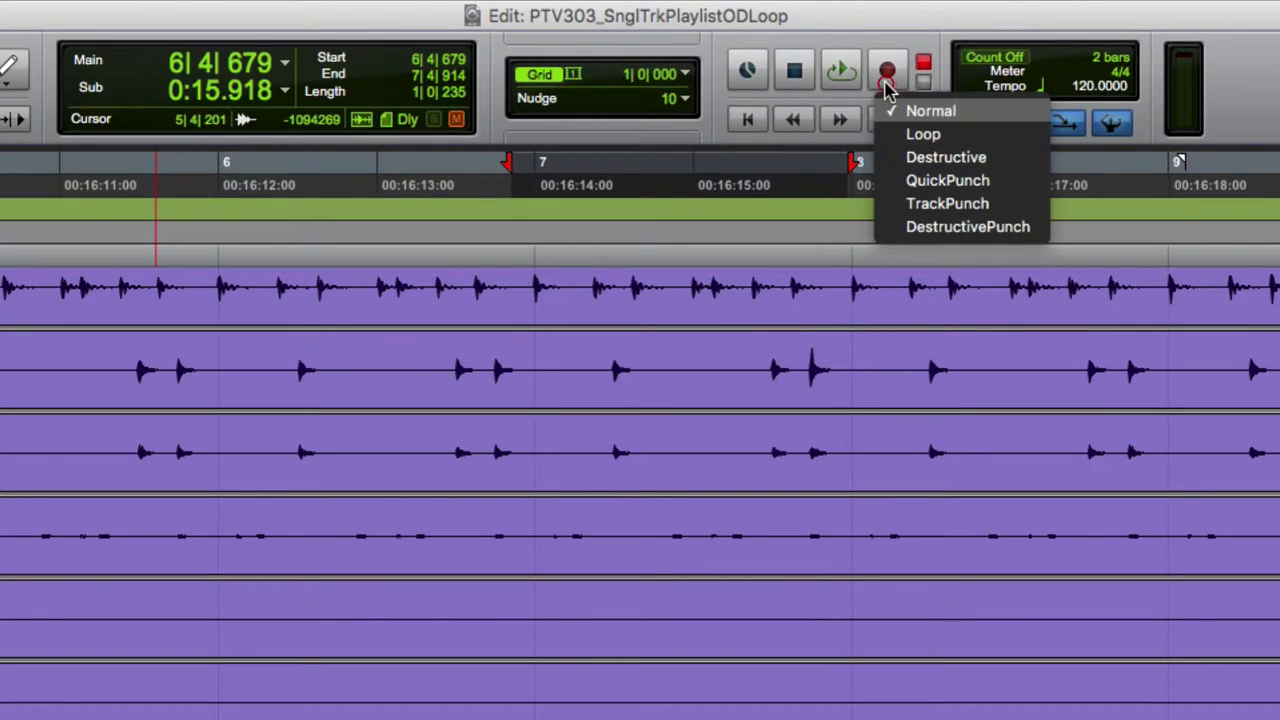
pyautogui.click(931, 196)
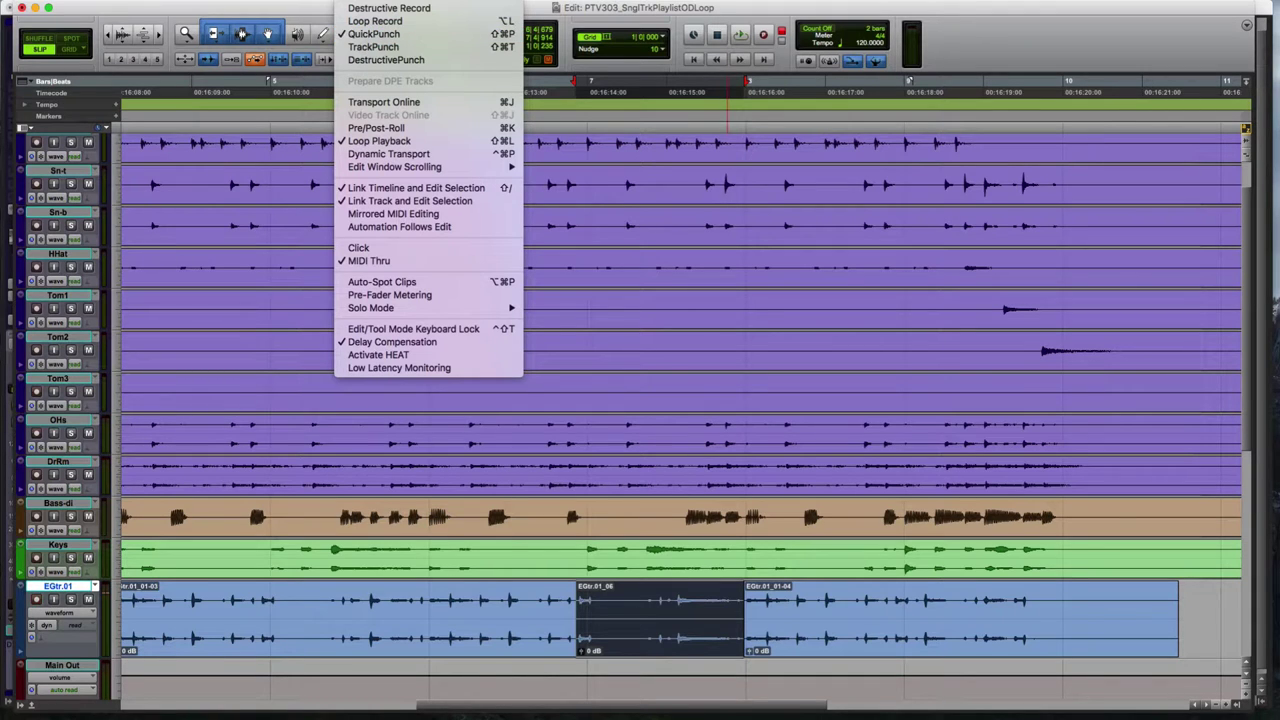
pyautogui.click(362, 46)
pyautogui.press('shift+super+p')
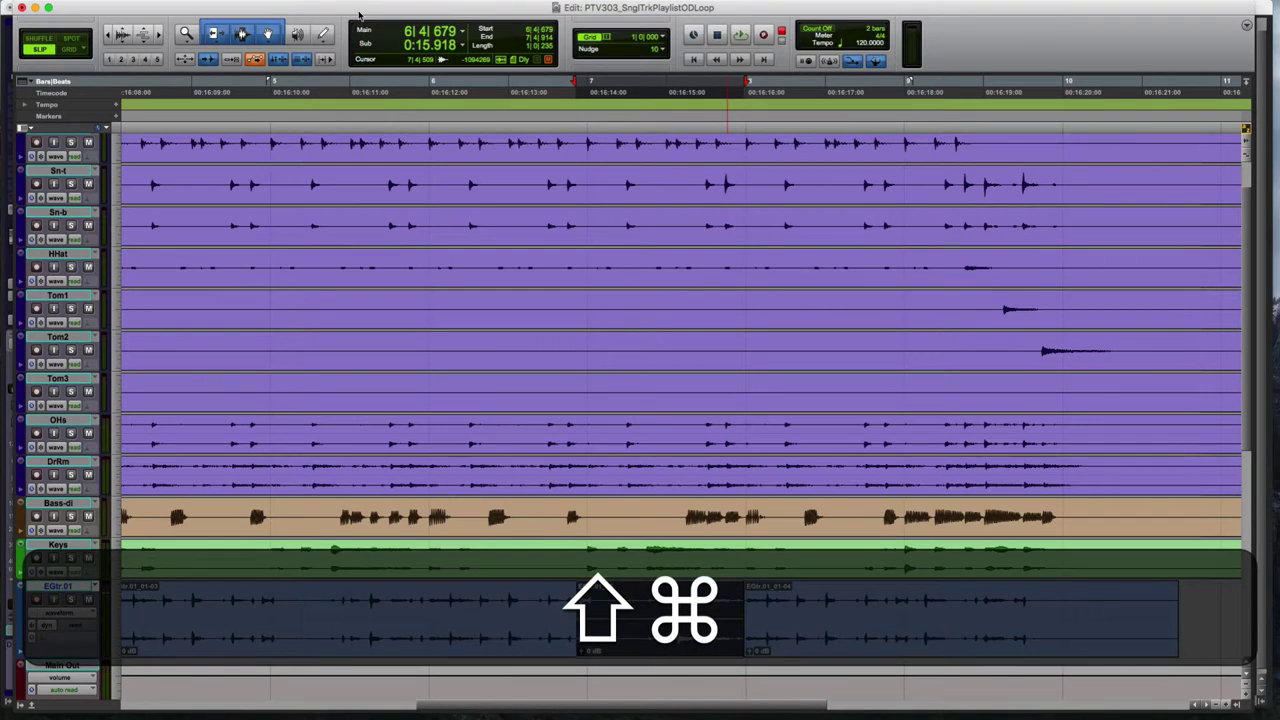
# Step: Play from 5|4|152 and QuickPunch a new take onto armed EGtr.01, creating EGtr.01_07-01
pyautogui.click(424, 598)
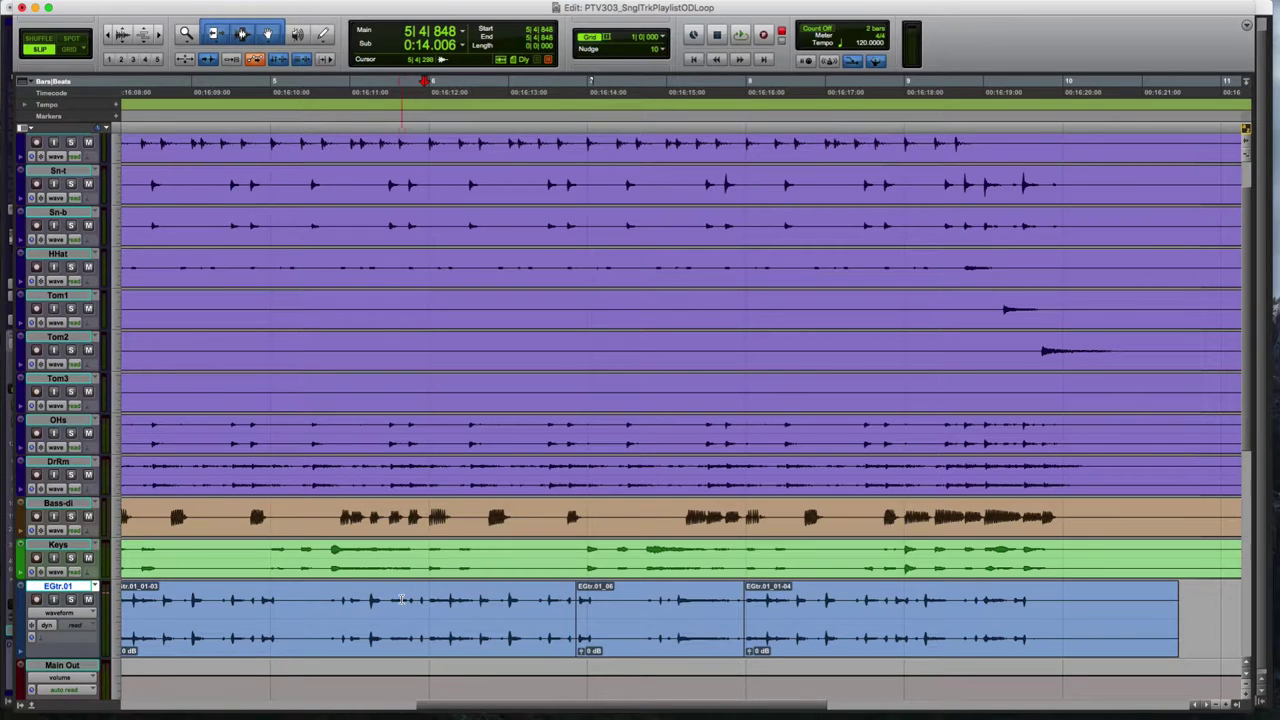
pyautogui.click(395, 598)
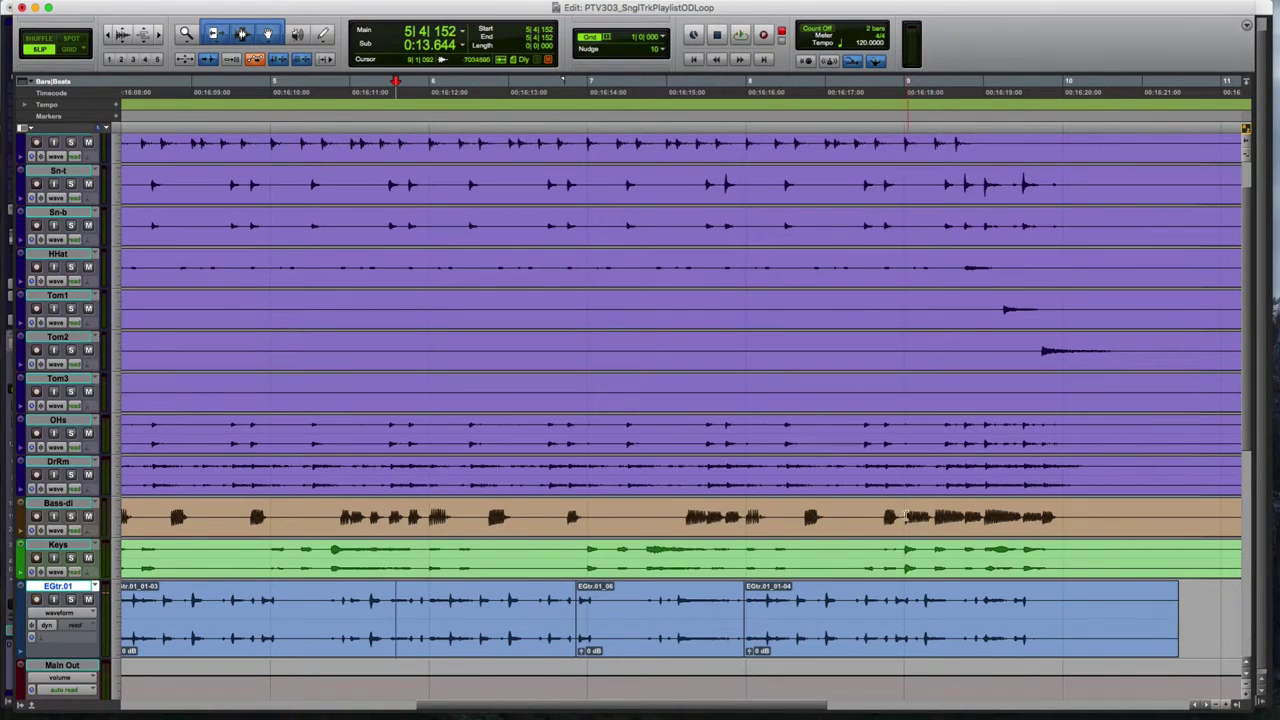
pyautogui.hotkey('shift', 'r')
pyautogui.press('space')
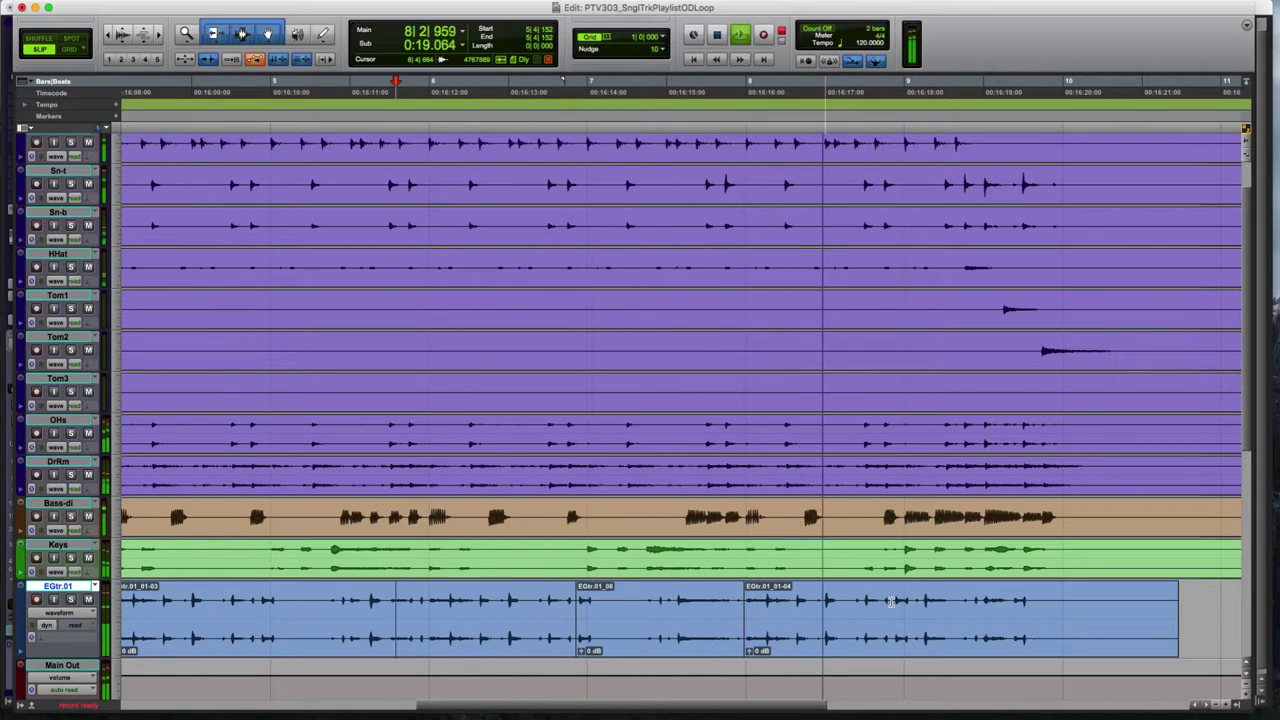
pyautogui.press('3')
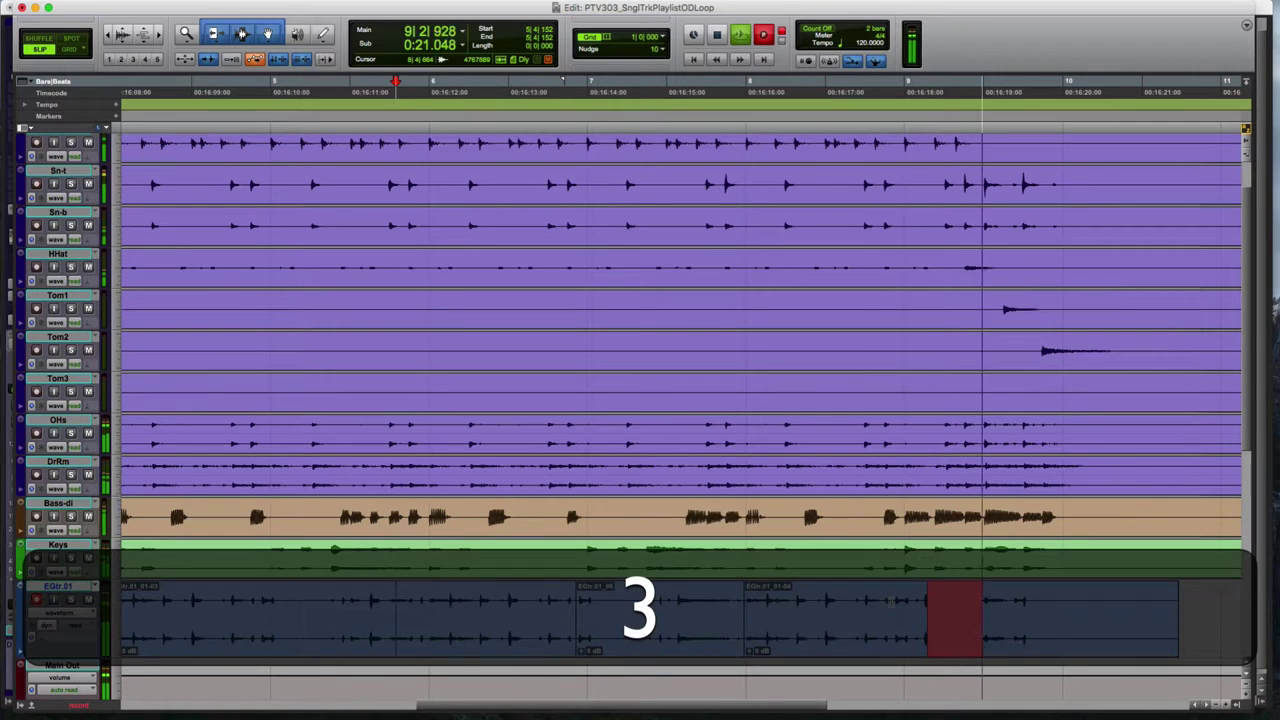
pyautogui.press('3')
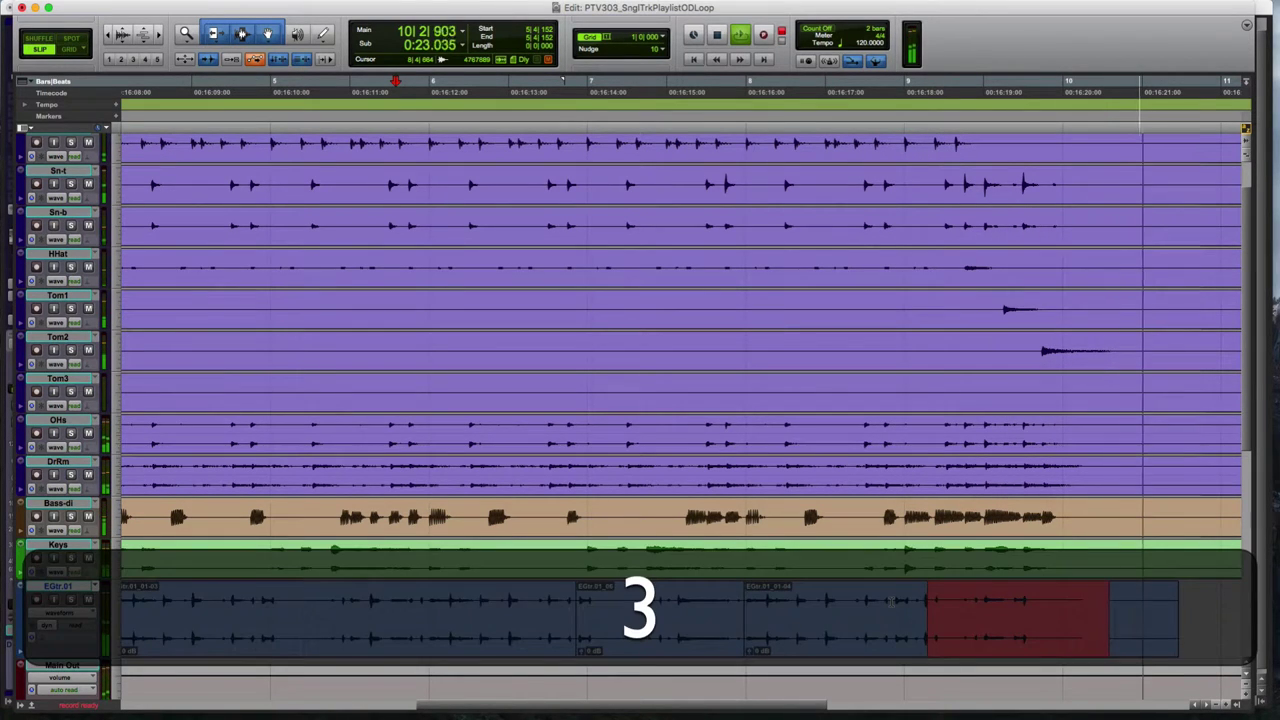
pyautogui.press('space')
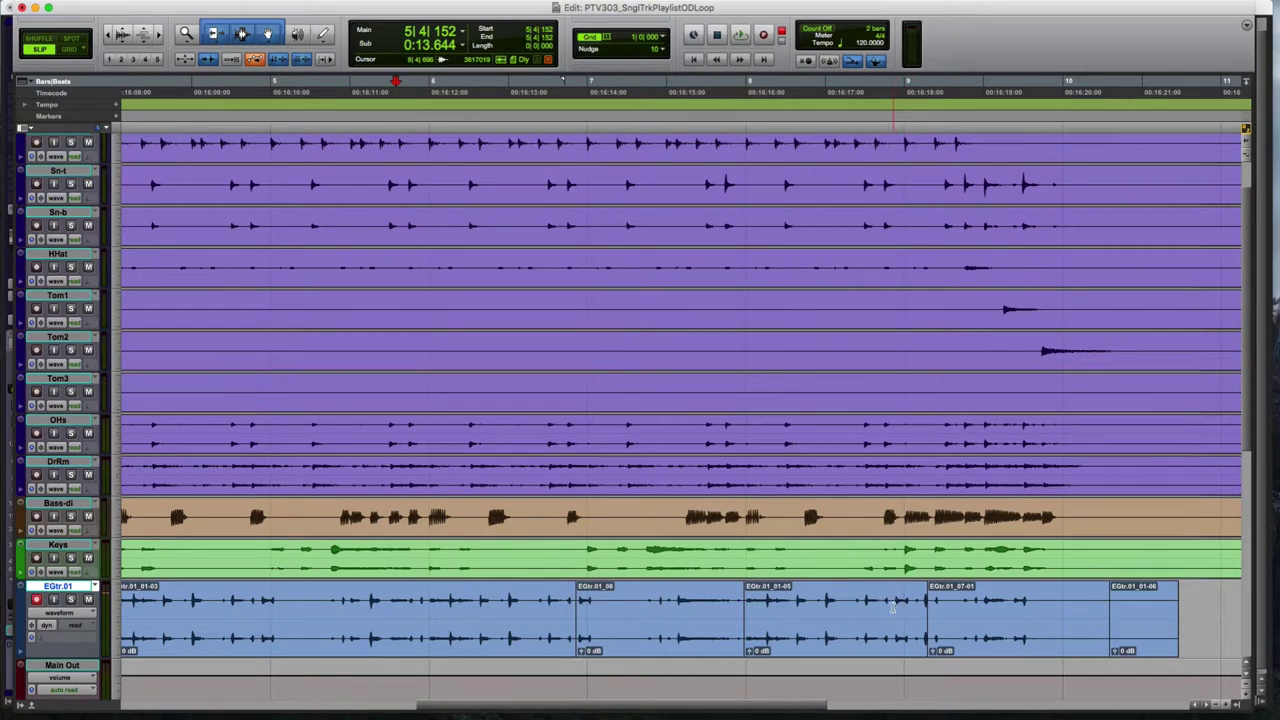
# Step: Trim EGtr.01_07-01 to run 8|4|648 to 10|1|521, removing the trailing EGtr.01_01-06 piece
pyautogui.click(890, 604)
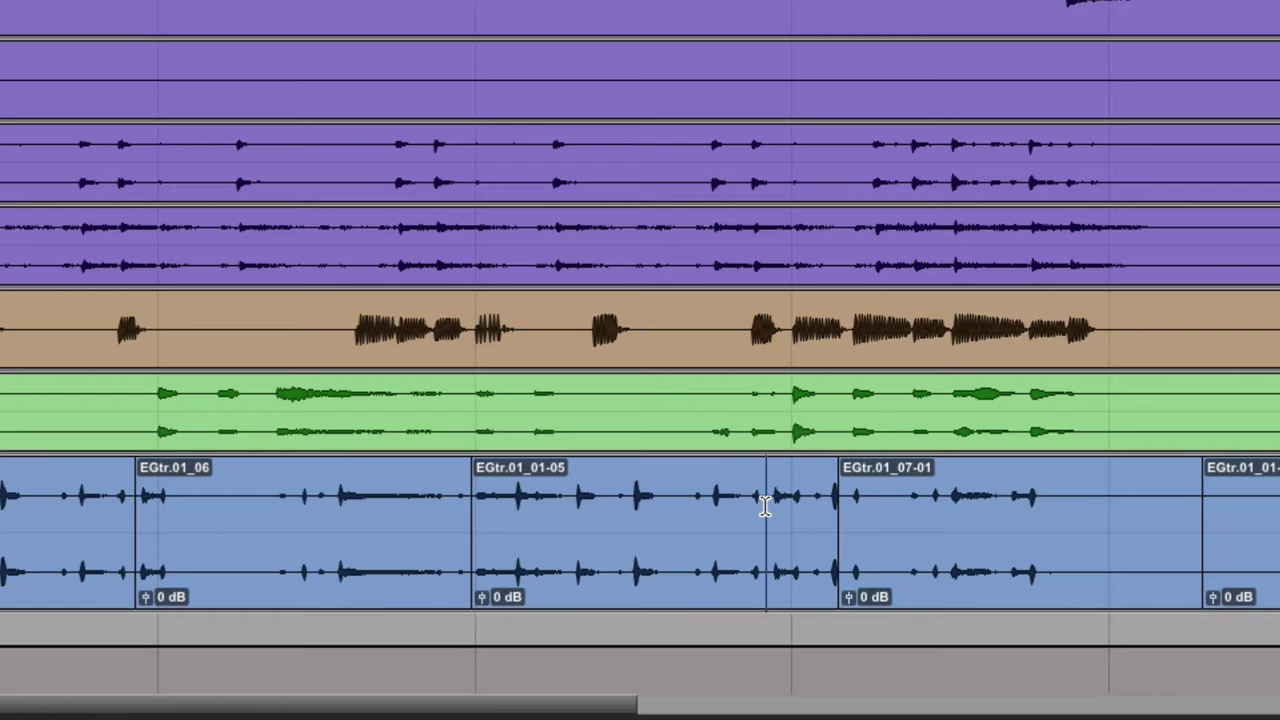
pyautogui.click(849, 510)
pyautogui.moveTo(849, 510); pyautogui.dragTo(27, 536)
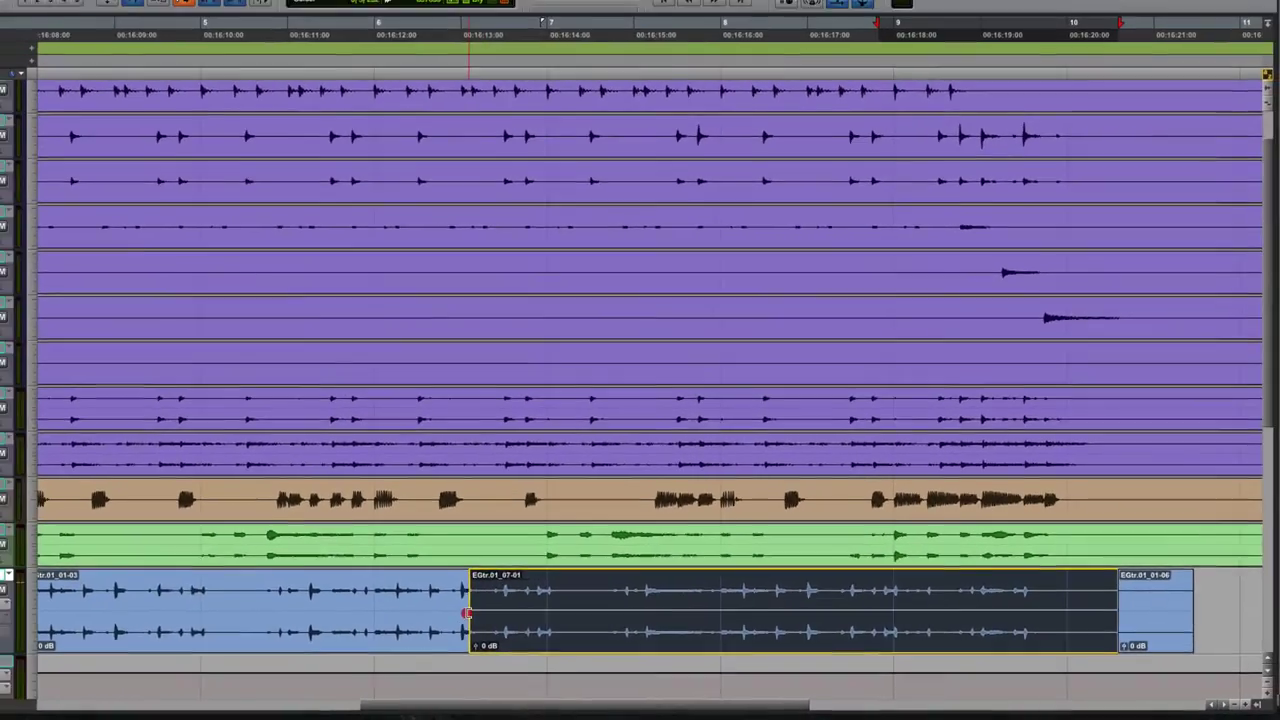
pyautogui.moveTo(466, 612); pyautogui.dragTo(892, 620)
pyautogui.moveTo(1114, 605); pyautogui.dragTo(1200, 607)
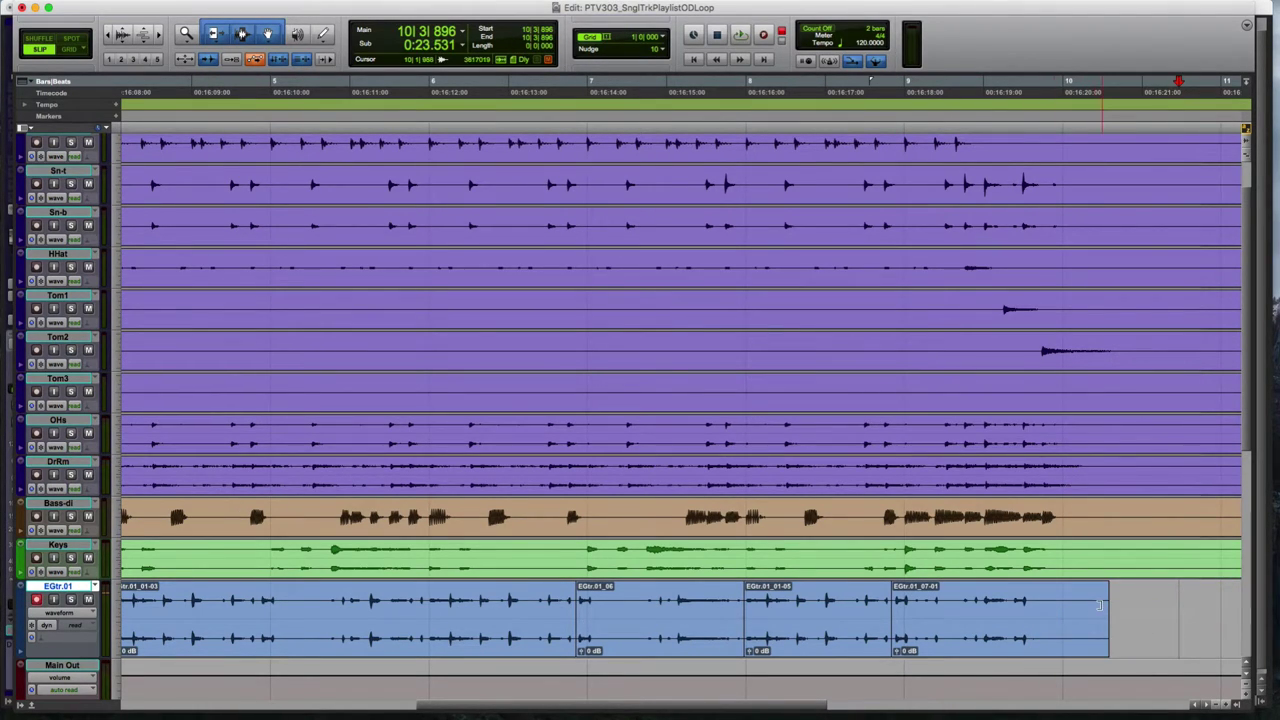
pyautogui.moveTo(1091, 609)
pyautogui.mouseDown()
pyautogui.moveTo(1143, 607)
pyautogui.moveTo(1083, 606)
pyautogui.mouseUp()
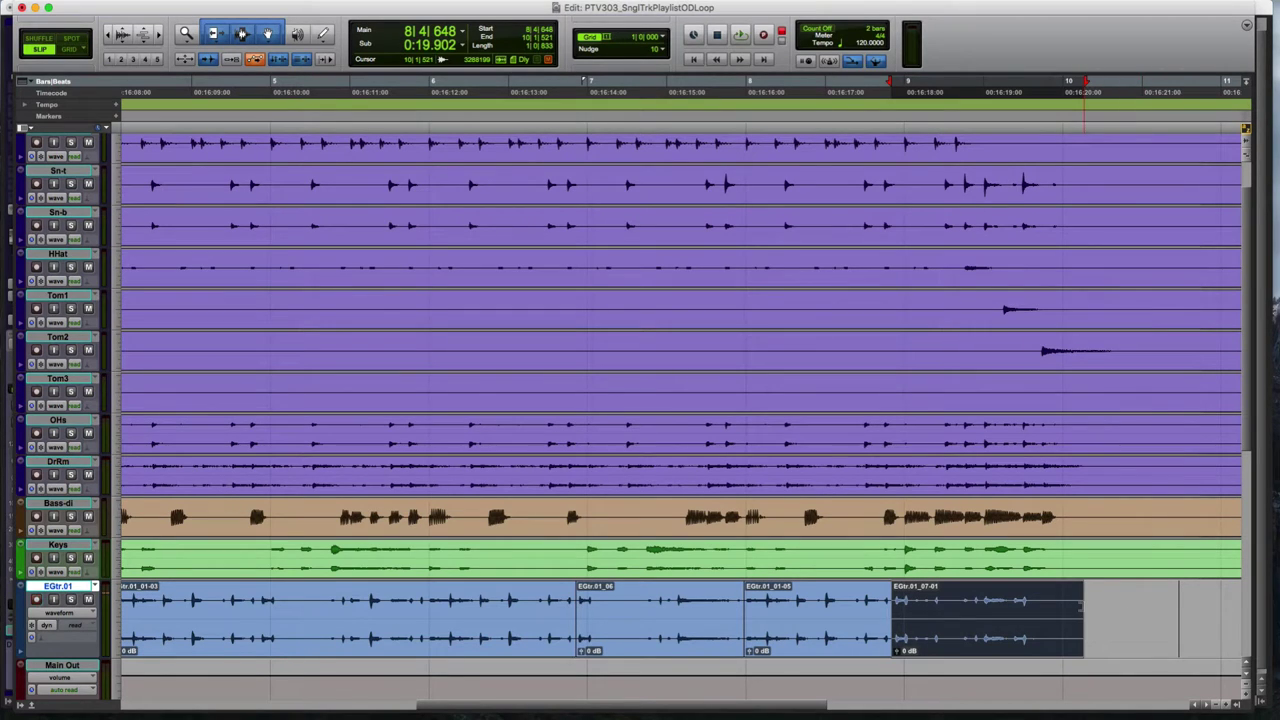
# Step: Re-arm the guitar track, switch it to the EGtr.02 playlist and zoom out to the whole take
pyautogui.hotkey('shift', 'r')
pyautogui.click(96, 588)
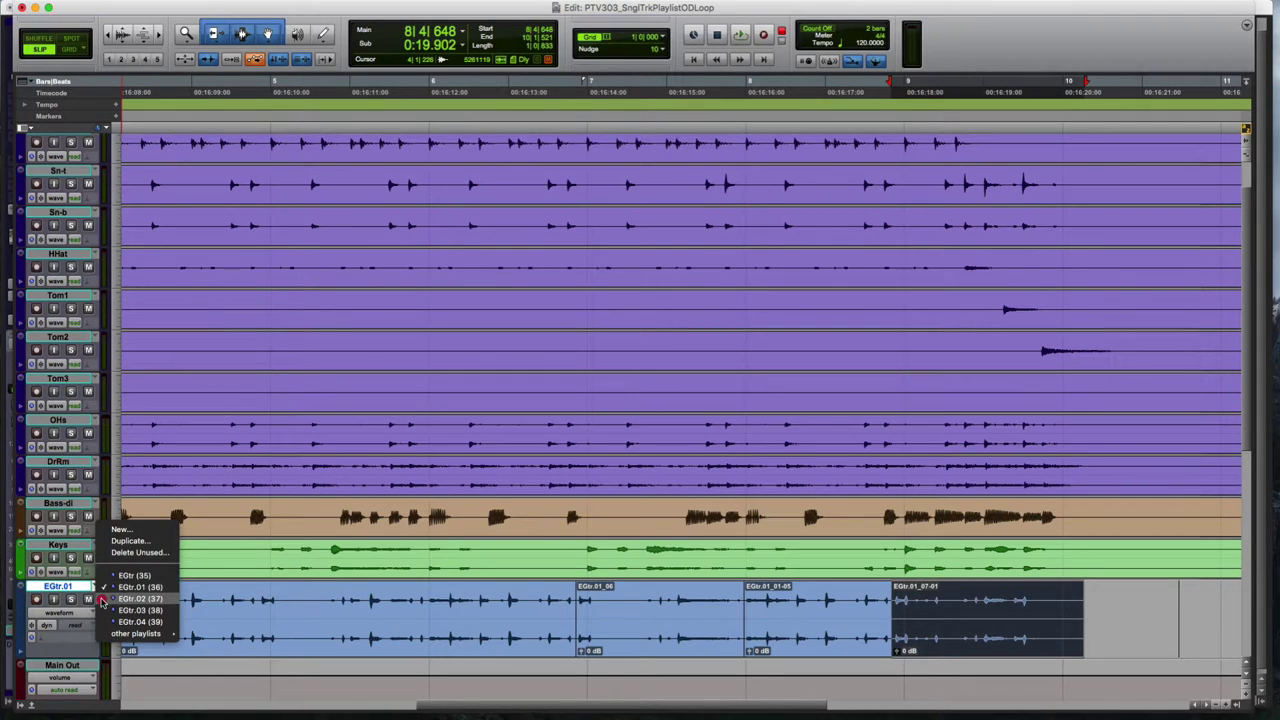
pyautogui.click(138, 598)
pyautogui.hscroll(-5, 555, 657)
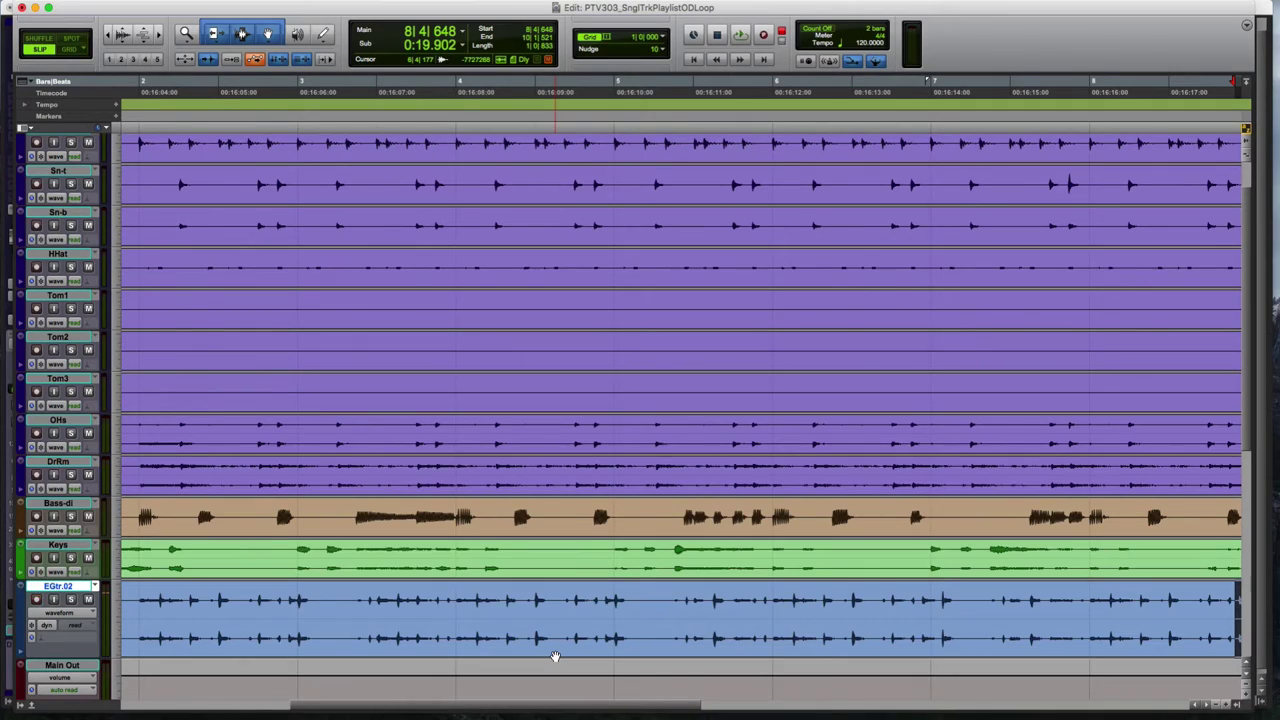
pyautogui.press('r')
# Step: Try selecting passages of the EGtr.02 take, then set the edit point near the song start
pyautogui.click(343, 600)
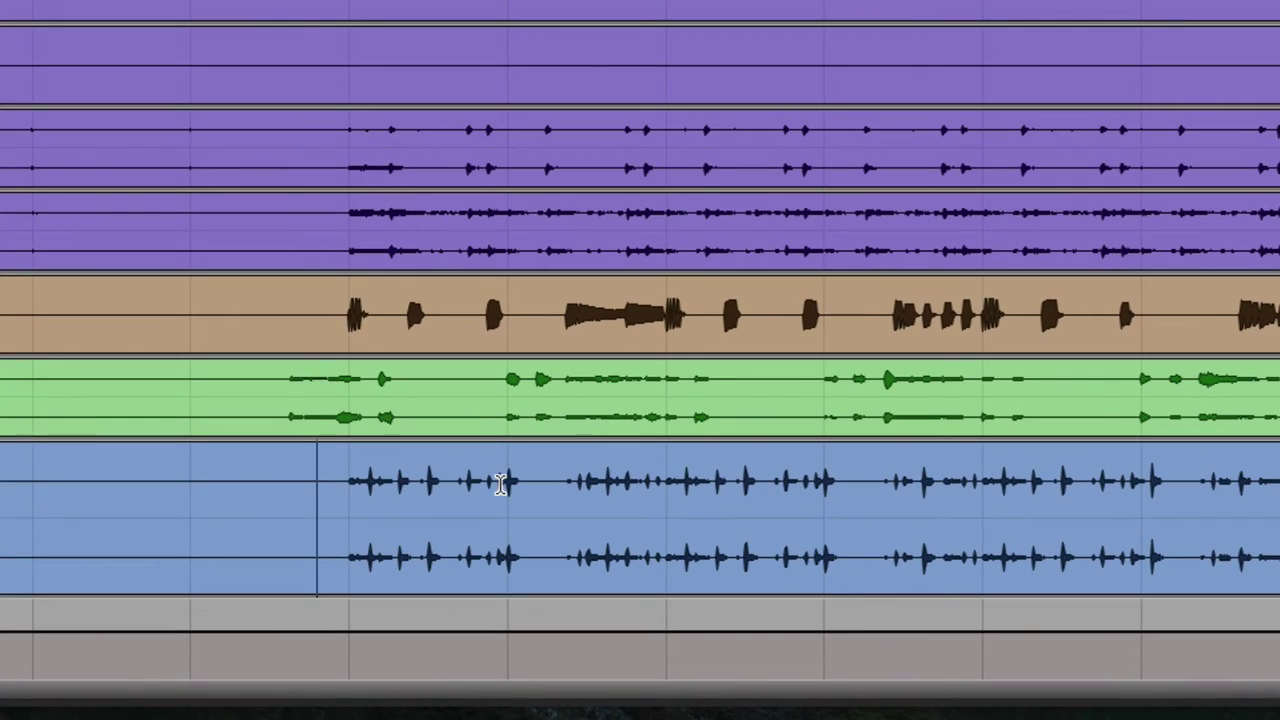
pyautogui.moveTo(487, 506); pyautogui.dragTo(658, 478)
pyautogui.moveTo(975, 465); pyautogui.dragTo(1166, 471)
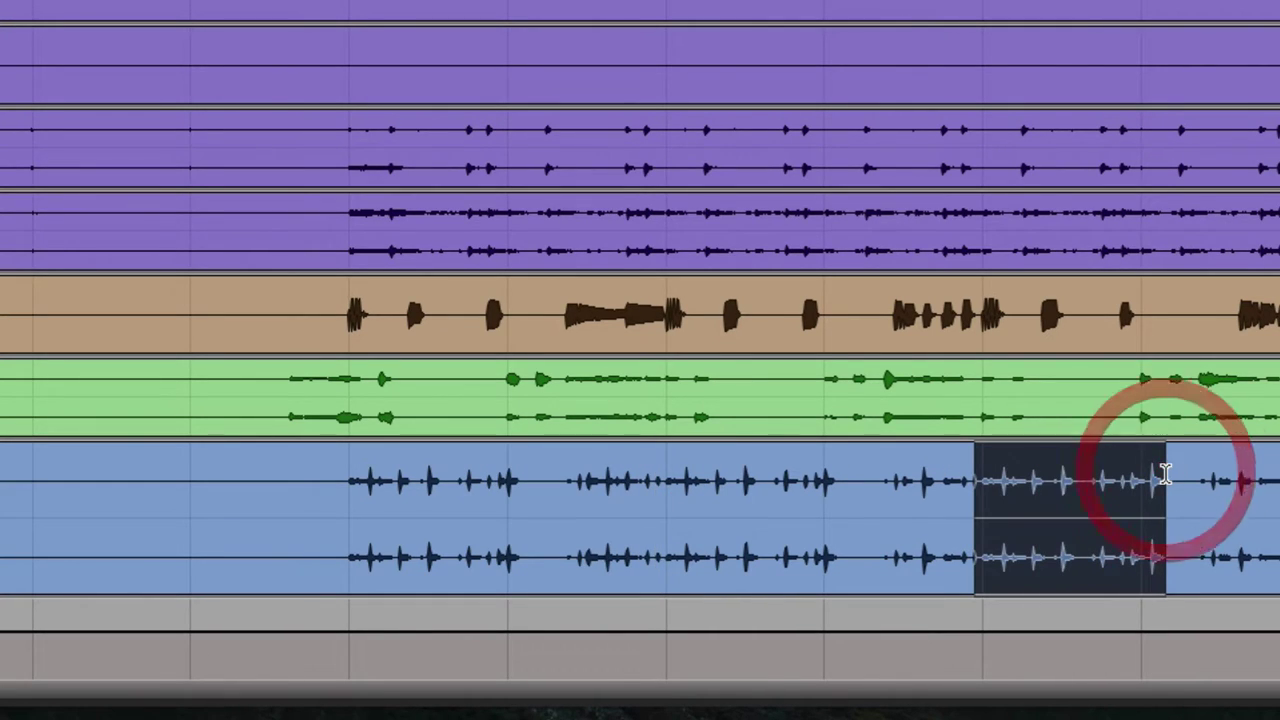
pyautogui.click(46, 481)
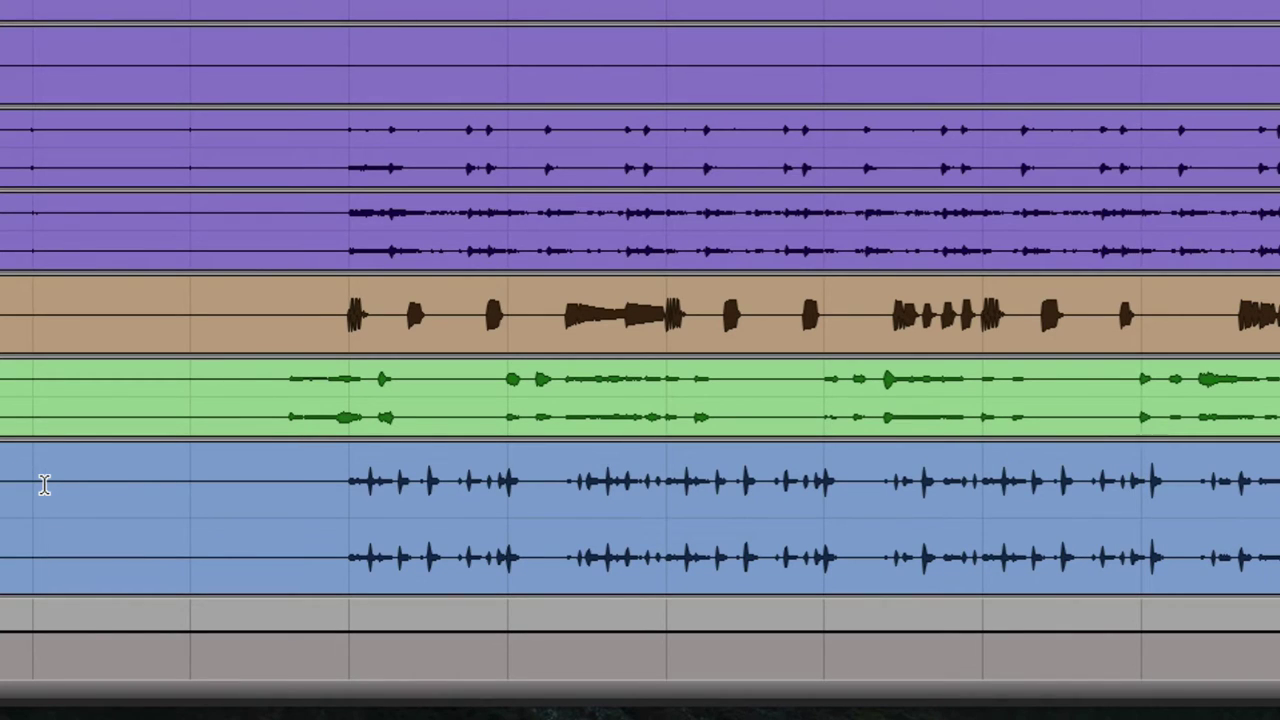
# Step: Play the EGtr.02 take and punch in three repairs: EGtr.02_08-01, 08-02 and 08-03
pyautogui.press('space')
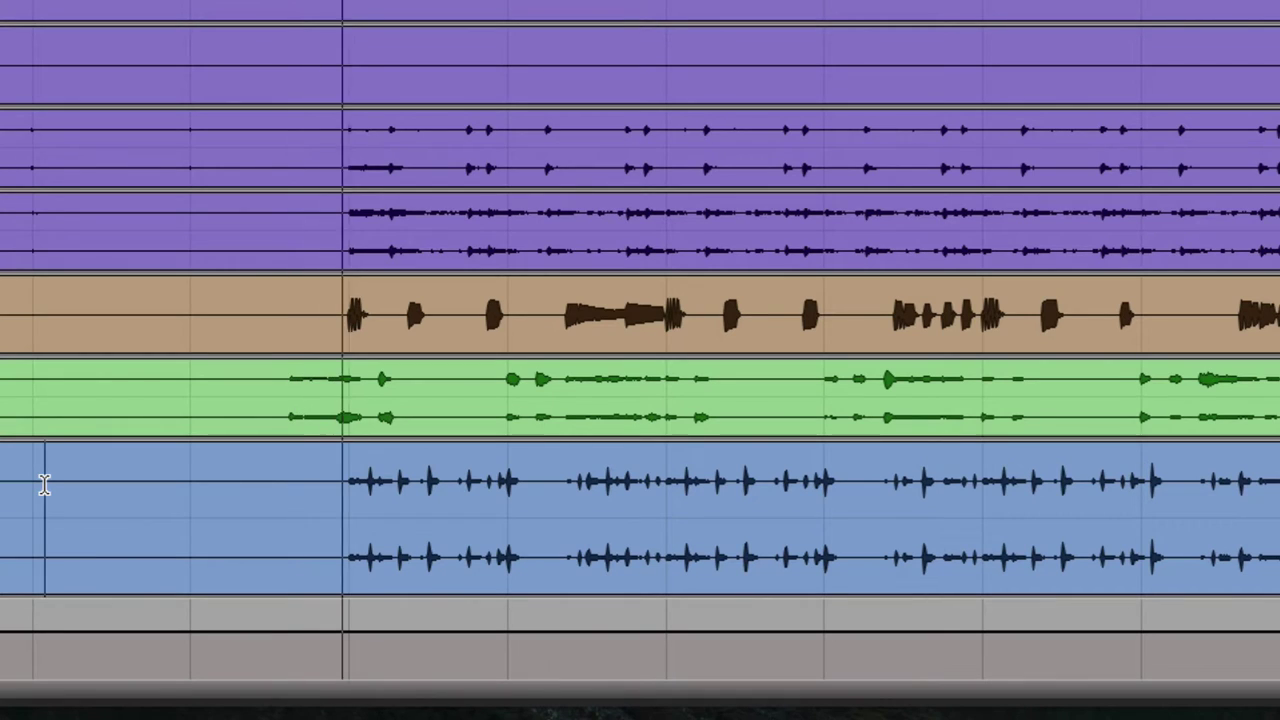
pyautogui.press('F12')
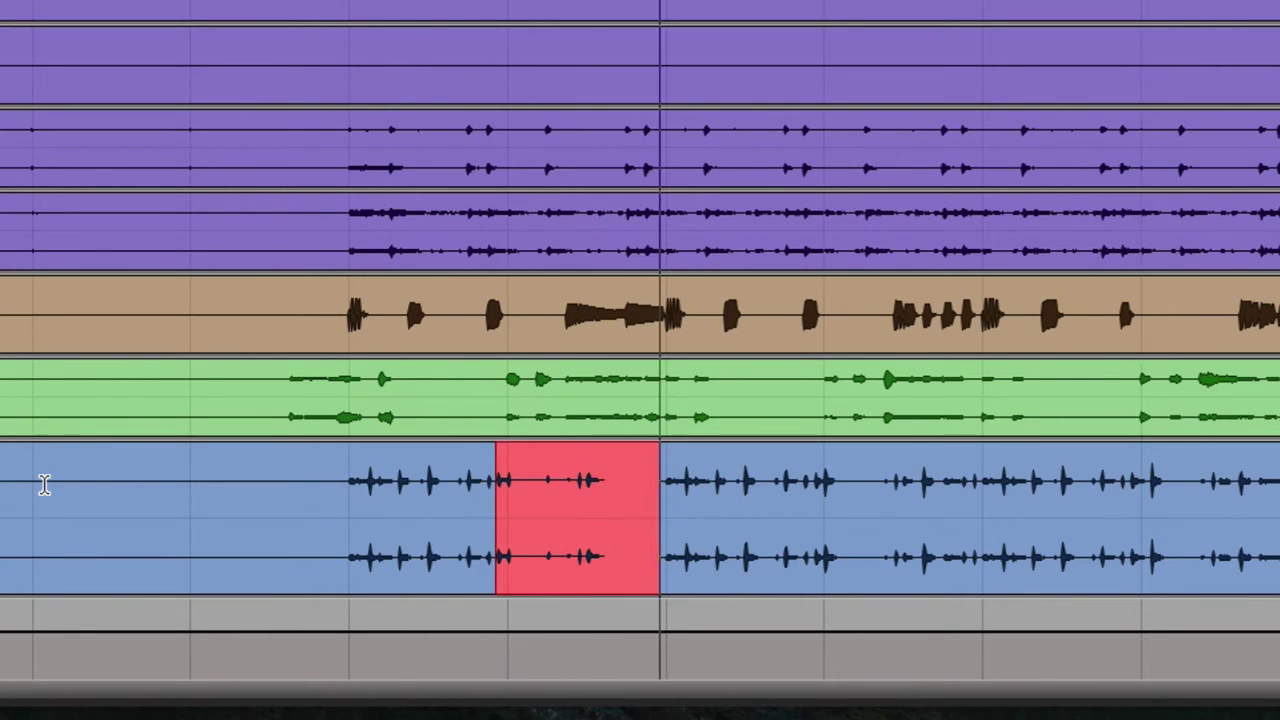
pyautogui.press('F12')
pyautogui.click(44, 484)
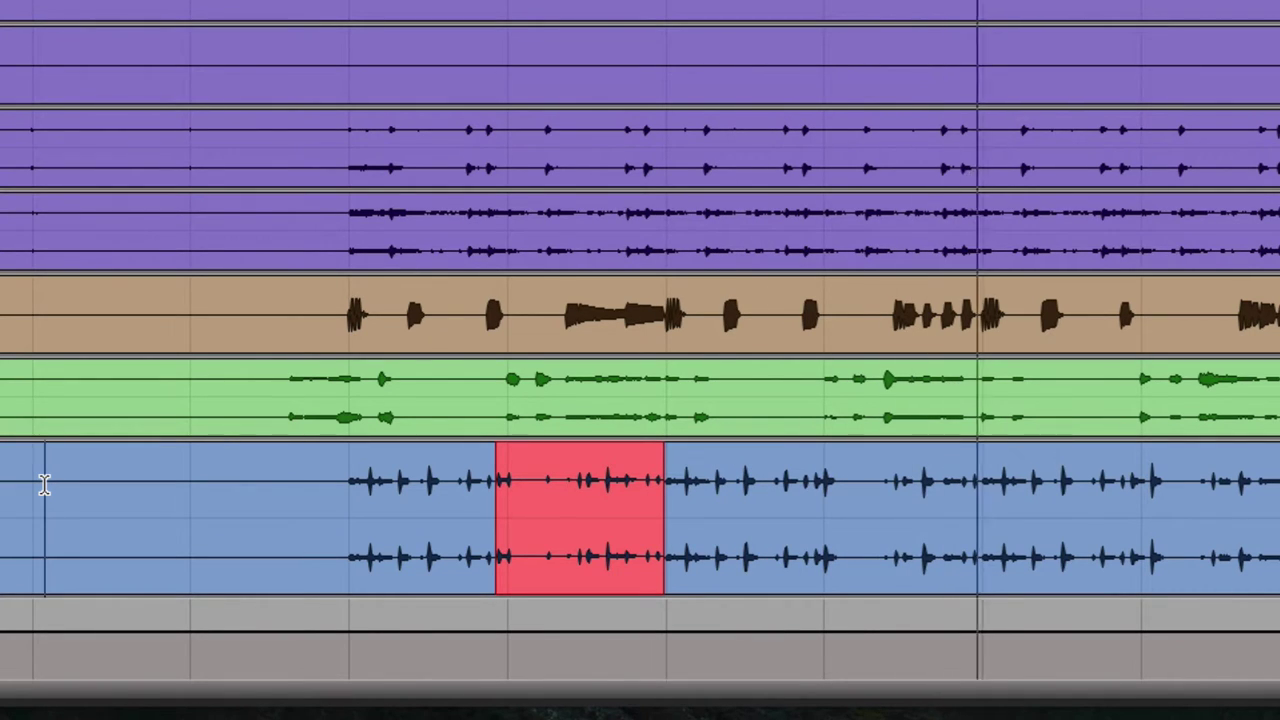
pyautogui.press('F12')
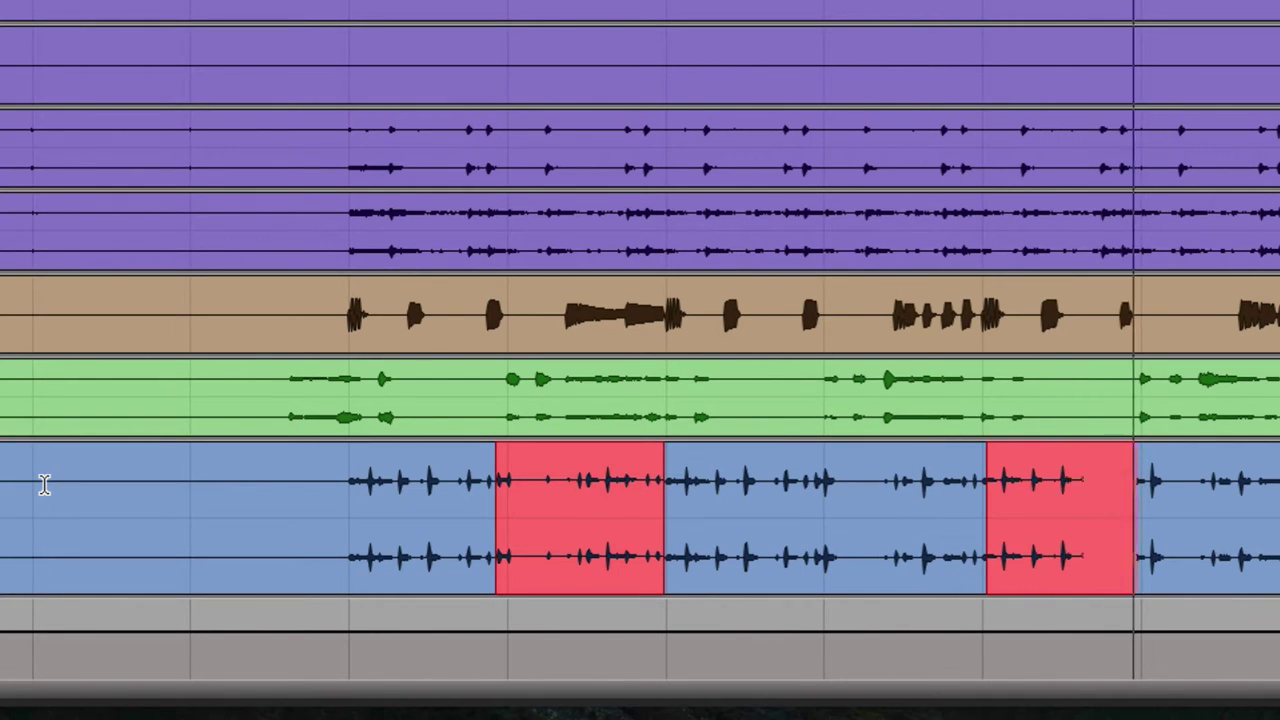
pyautogui.press('F12')
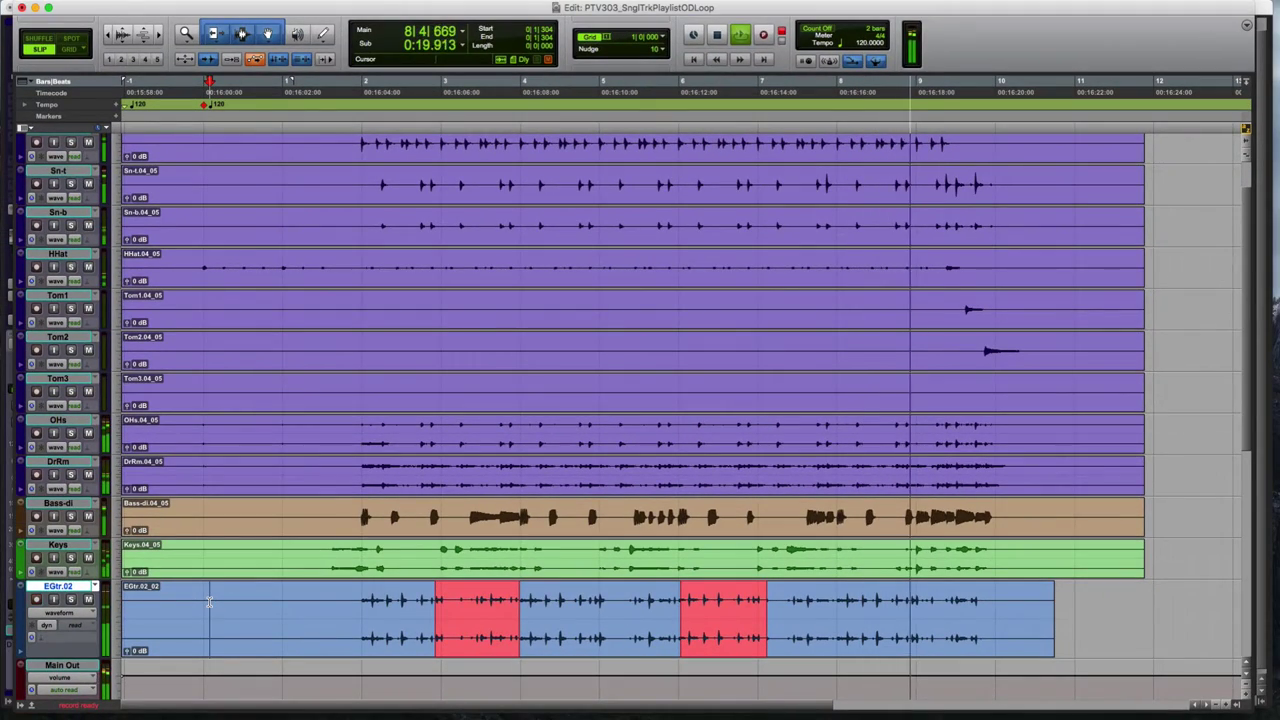
pyautogui.press('F12')
pyautogui.press('F12')
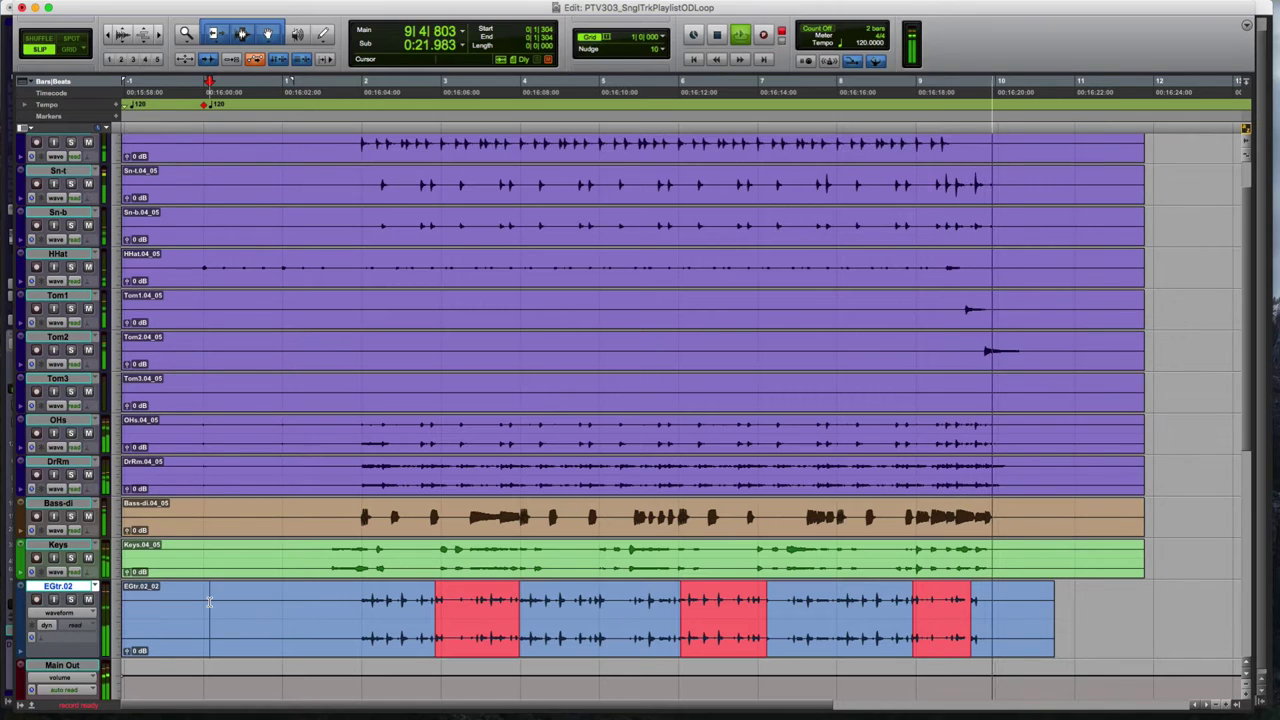
pyautogui.press('space')
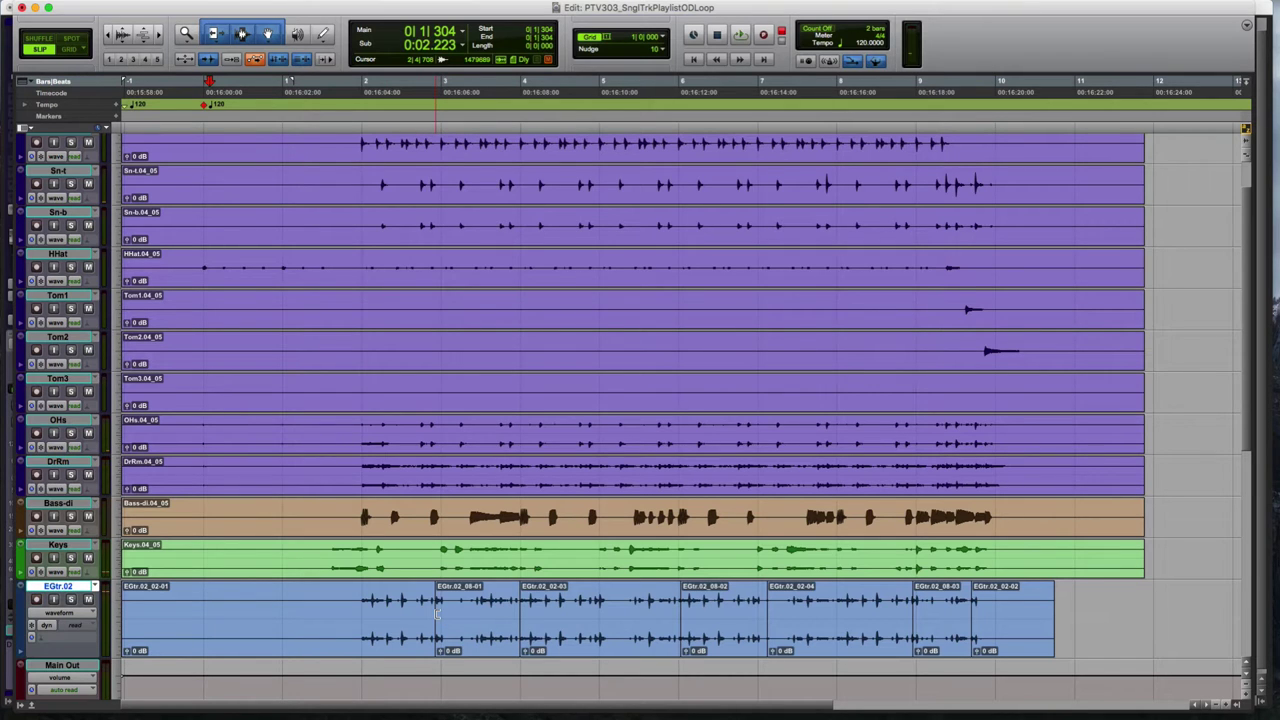
# Step: Zoom in on the guitar clips and move the start of EGtr.02_08-02 slightly earlier
pyautogui.press('t')
pyautogui.press('t')
pyautogui.press('t')
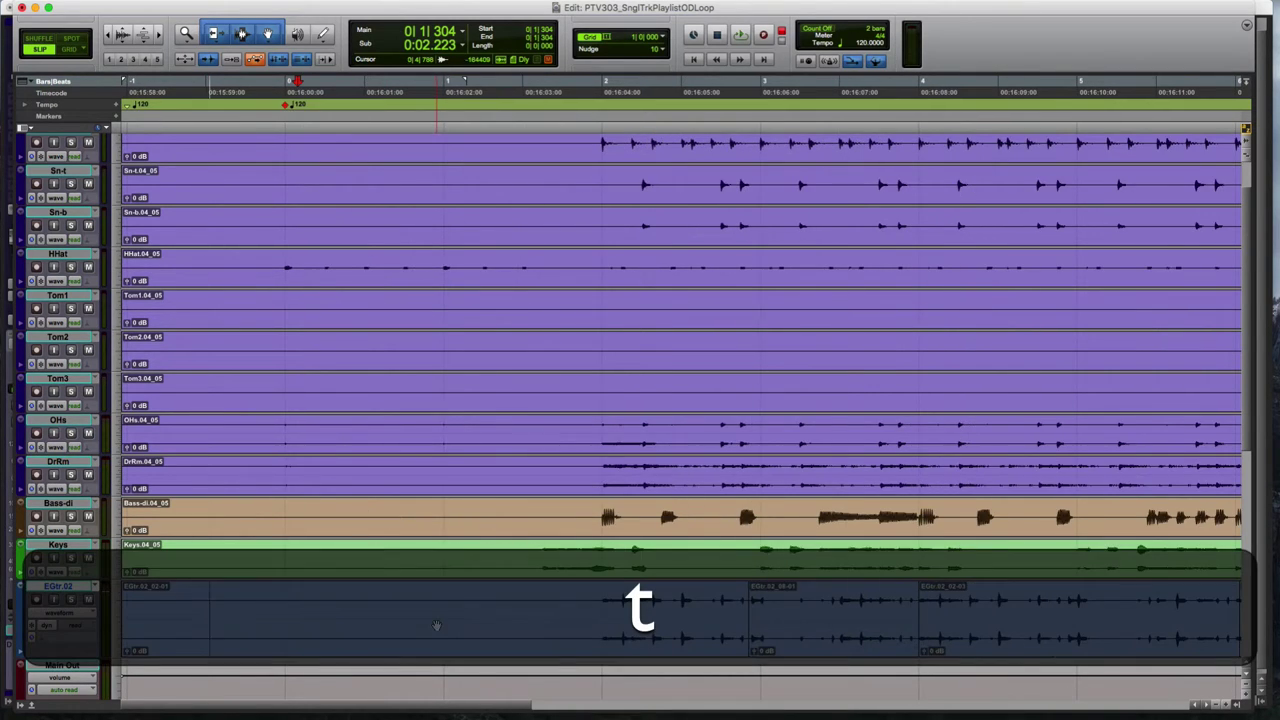
pyautogui.hscroll(2, 626, 632)
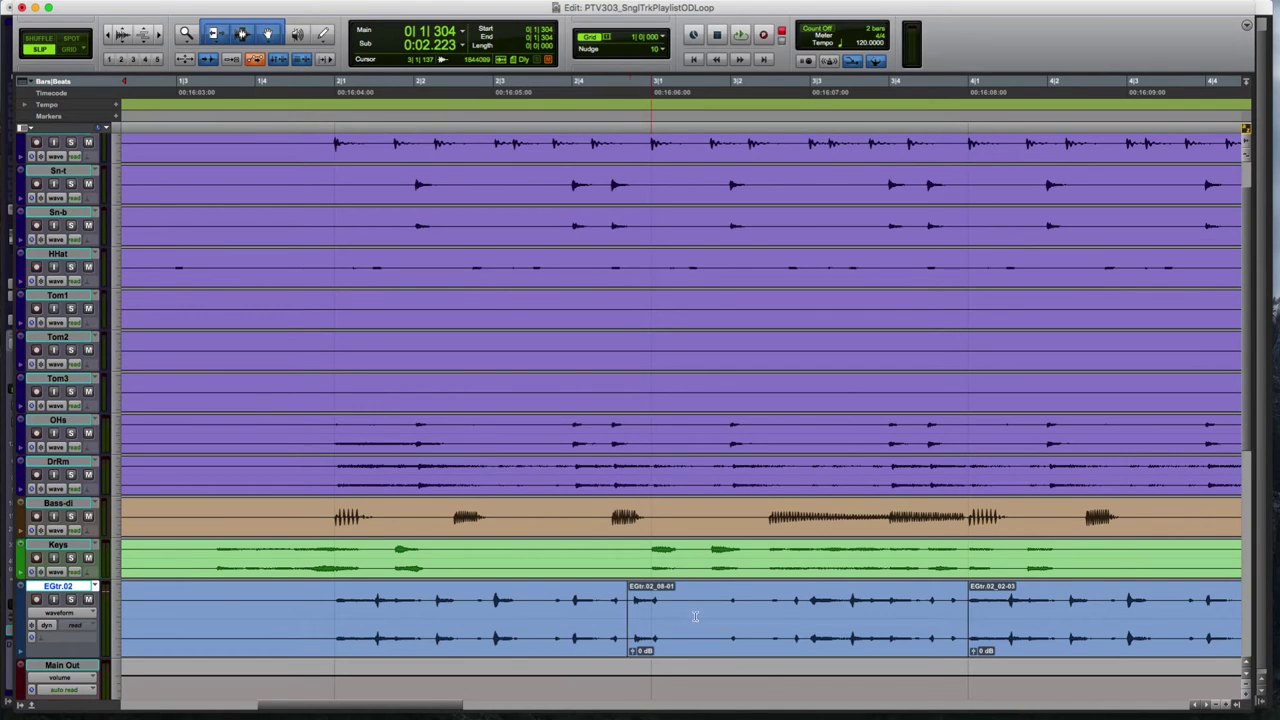
pyautogui.hscroll(-1, 825, 615)
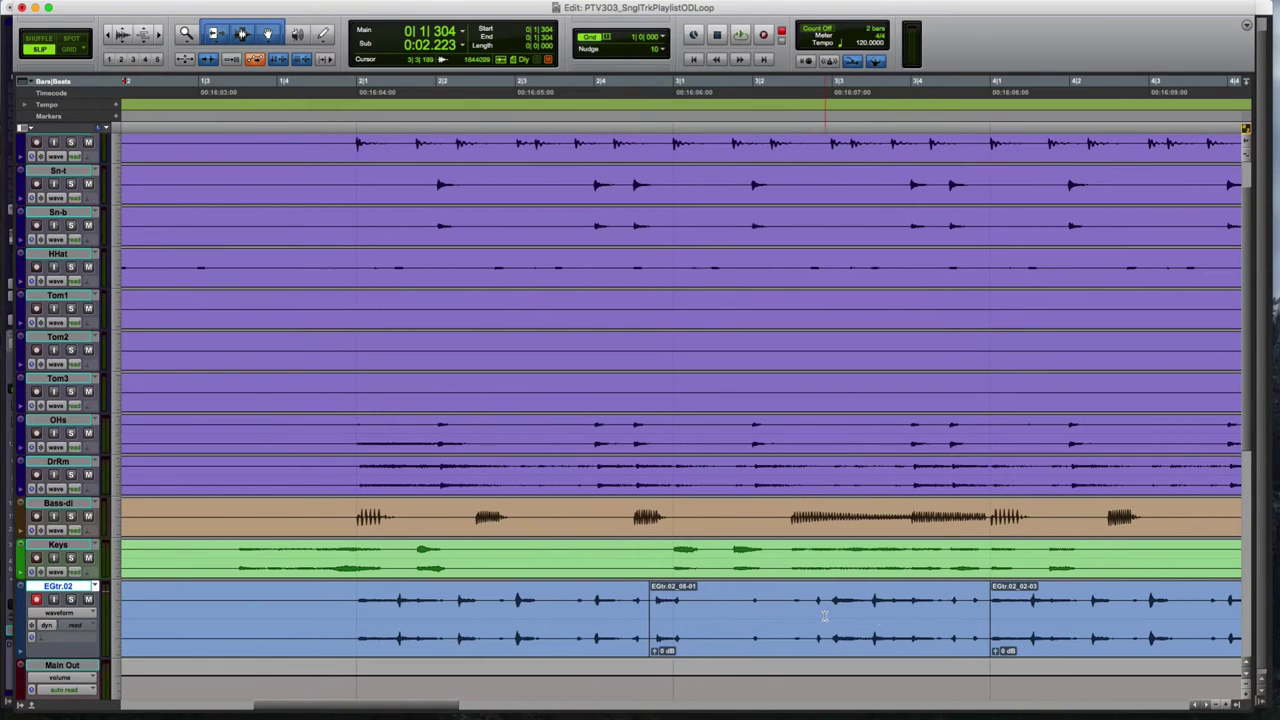
pyautogui.click(995, 612)
pyautogui.hscroll(20, 990, 612)
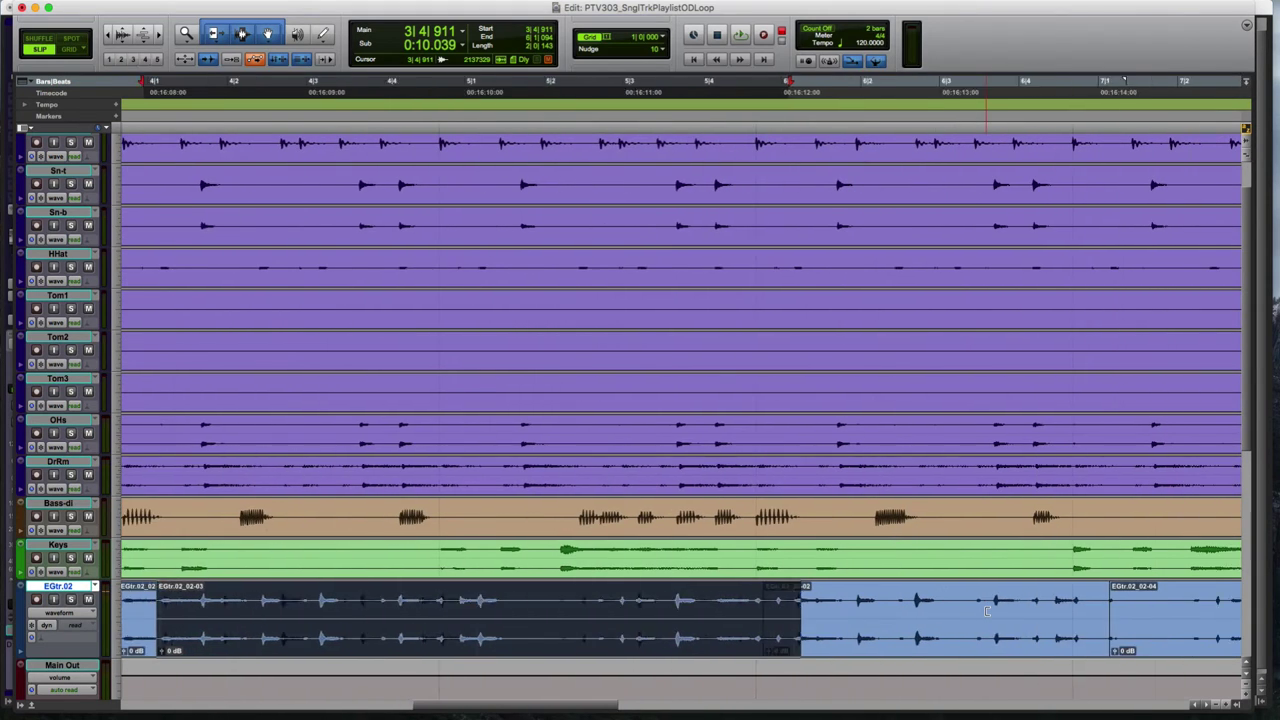
pyautogui.hscroll(3, 987, 612)
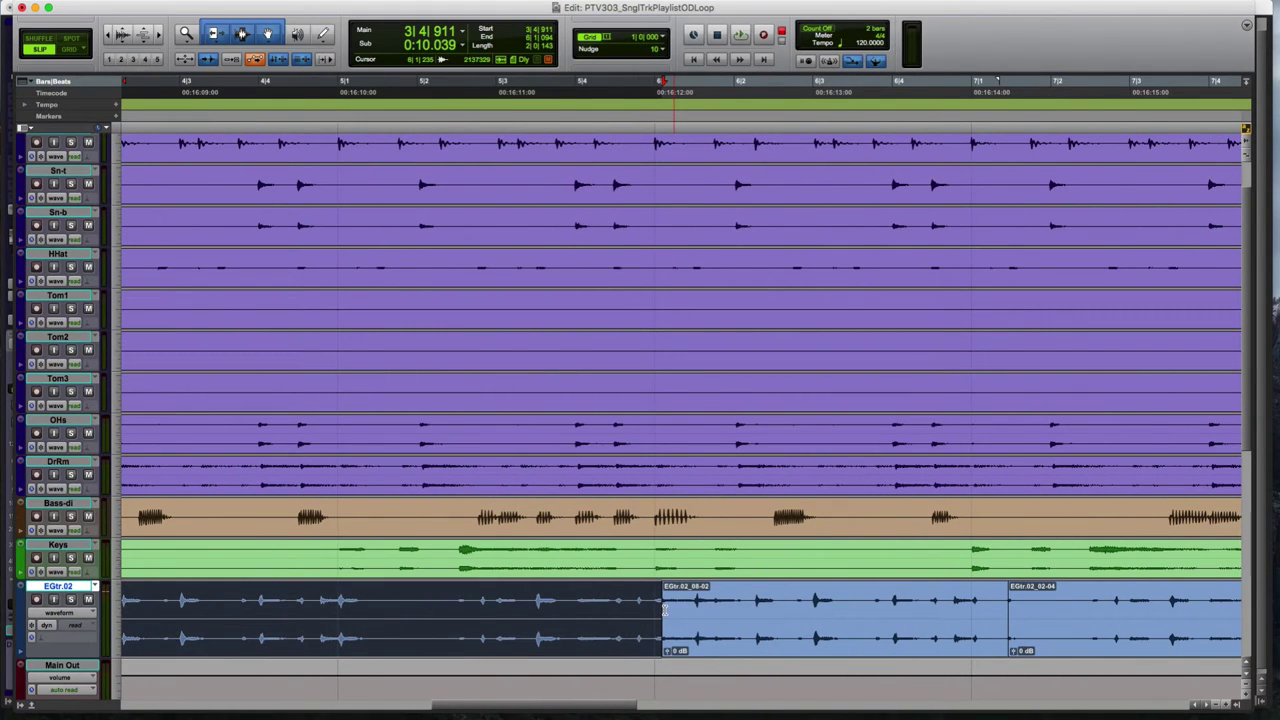
pyautogui.moveTo(666, 622); pyautogui.dragTo(626, 610)
# Step: Move the starts of EGtr.02_02-04, EGtr.02_08-03 and EGtr.02_02-02 slightly earlier
pyautogui.hscroll(4, 632, 608)
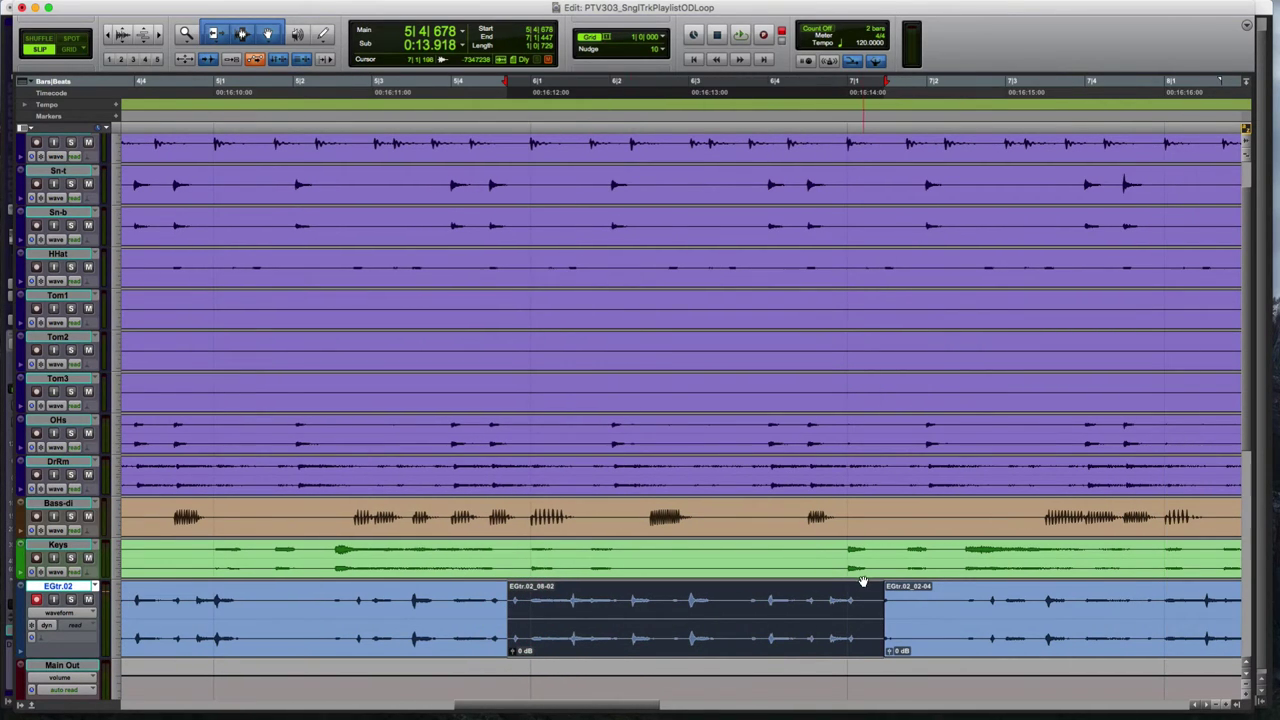
pyautogui.moveTo(886, 606); pyautogui.dragTo(860, 608)
pyautogui.hscroll(10, 860, 608)
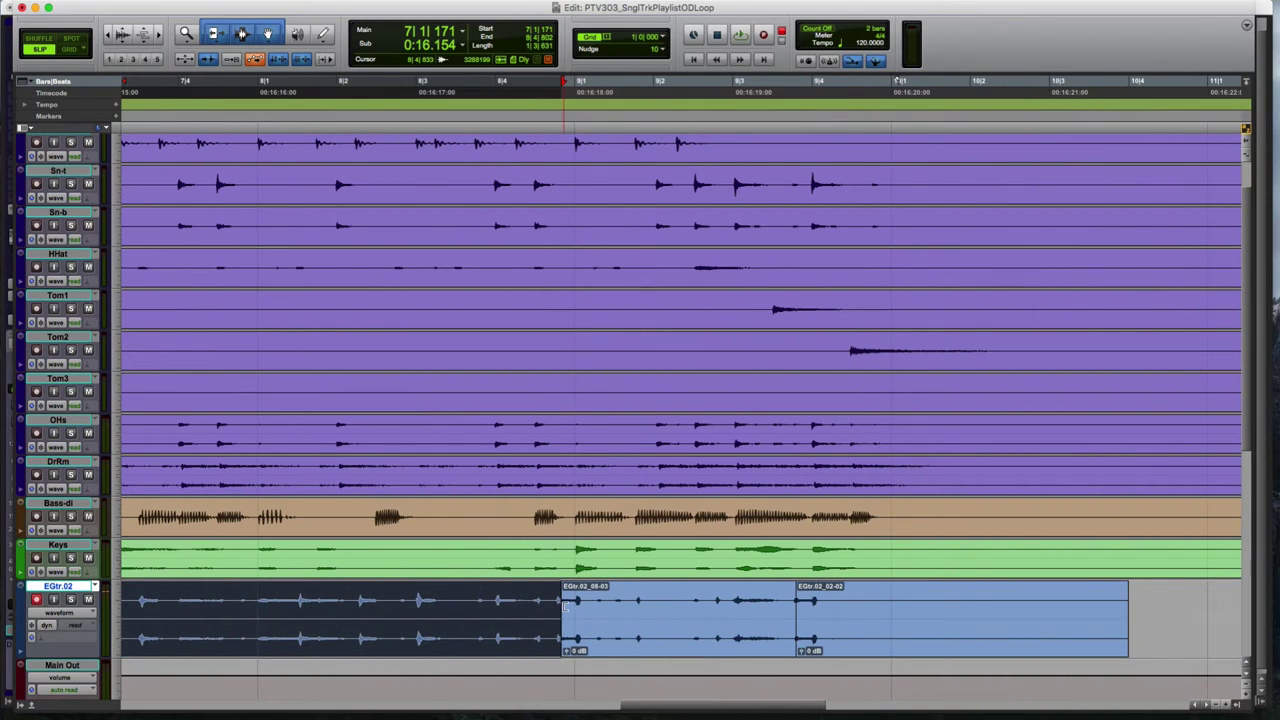
pyautogui.click(560, 605)
pyautogui.moveTo(558, 605); pyautogui.dragTo(551, 606)
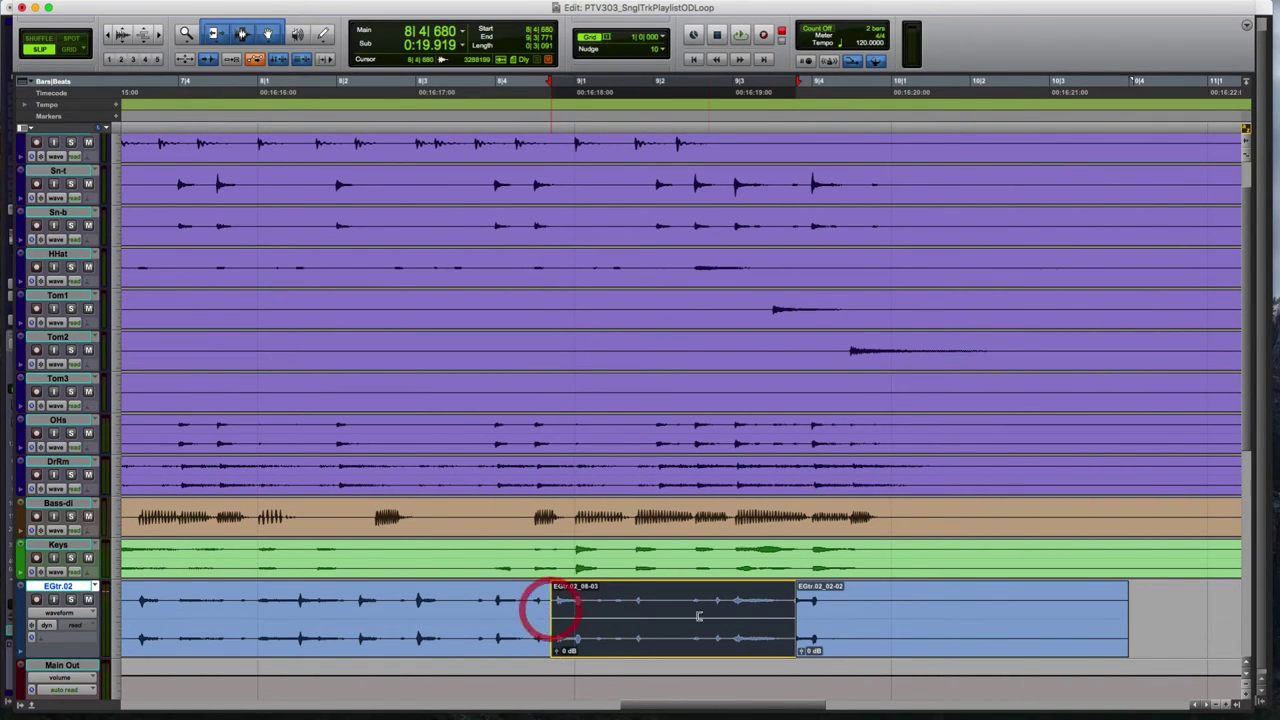
pyautogui.moveTo(805, 610); pyautogui.dragTo(787, 608)
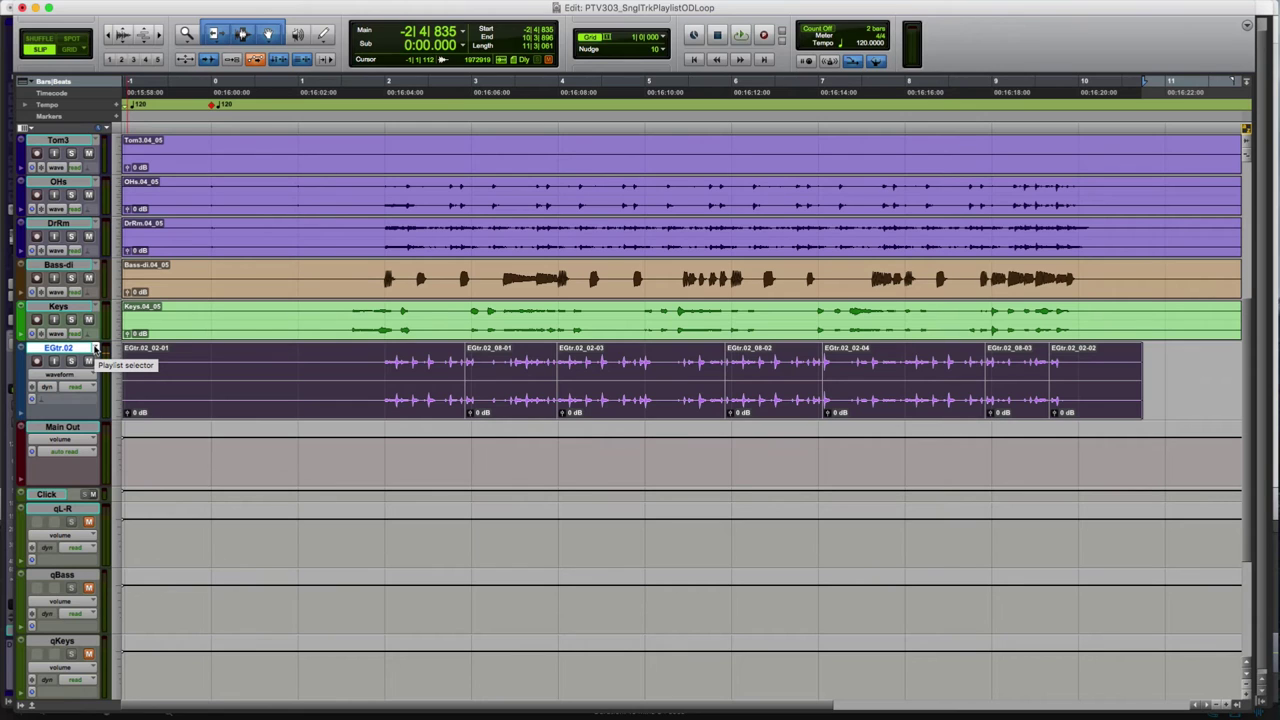
# Step: Switch the guitar track to take EGtr.01, then back to the empty main EGtr playlist
pyautogui.click(96, 348)
pyautogui.click(130, 342)
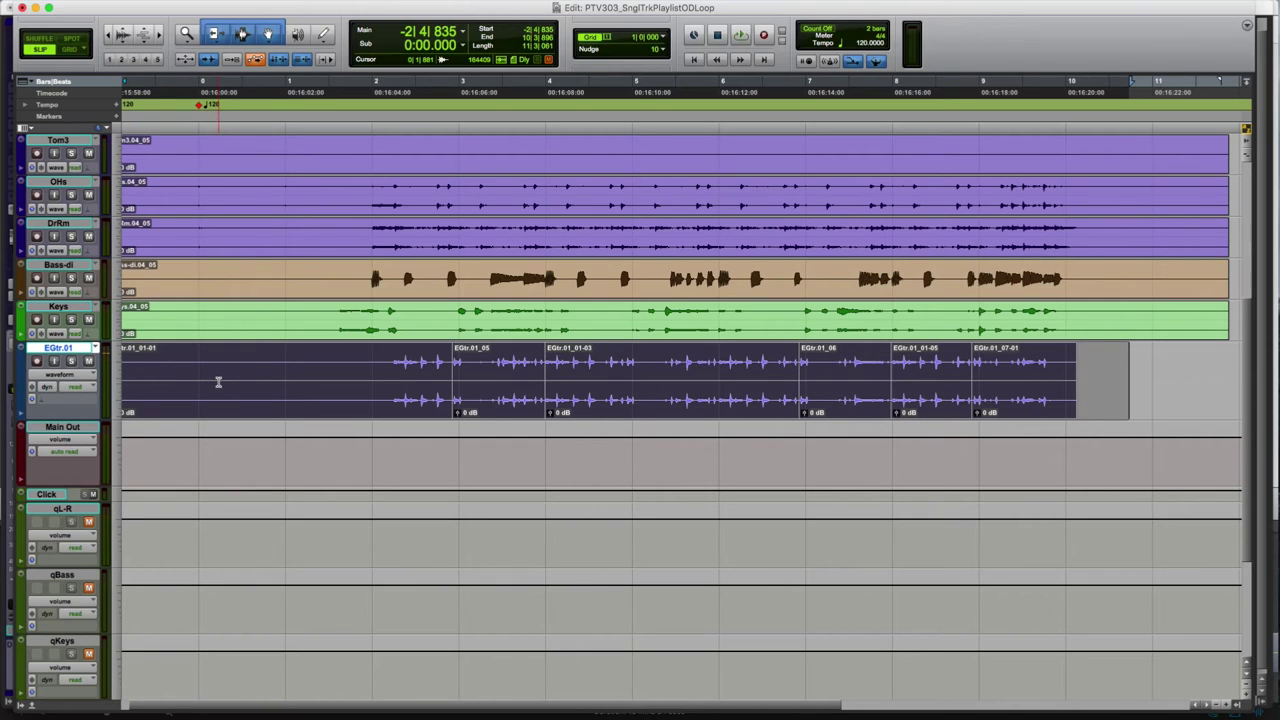
pyautogui.click(97, 348)
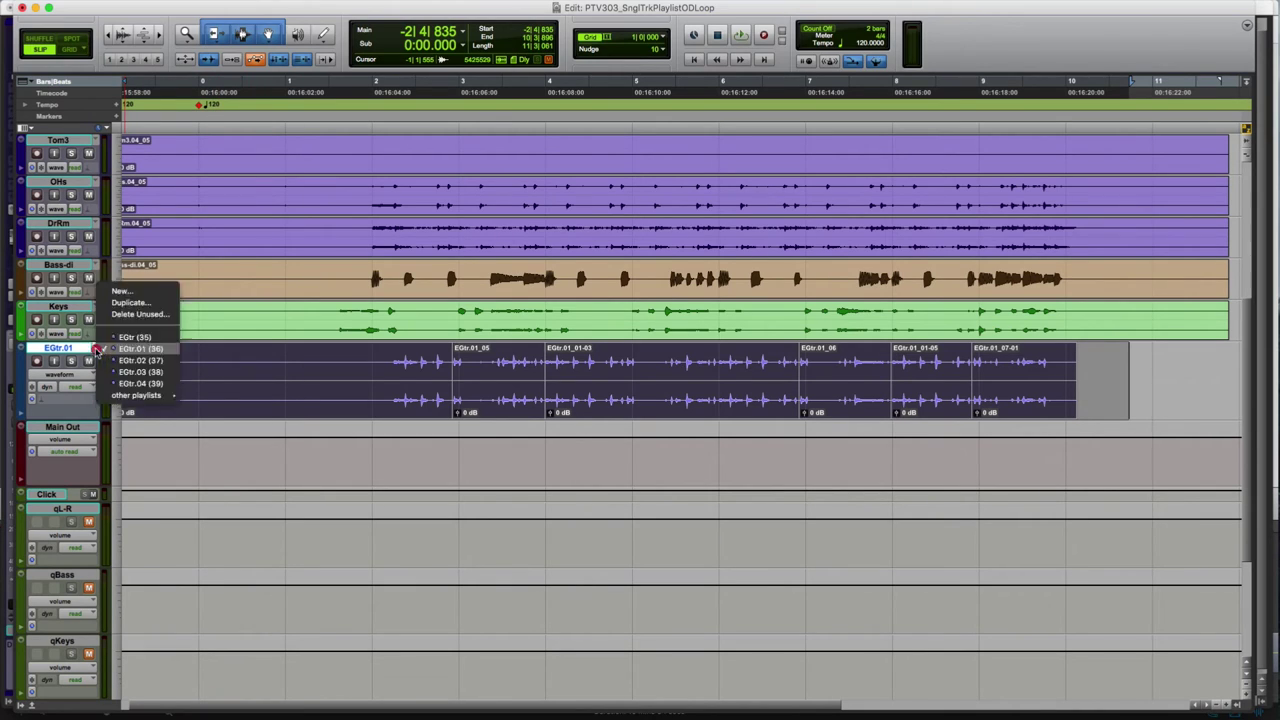
pyautogui.click(103, 337)
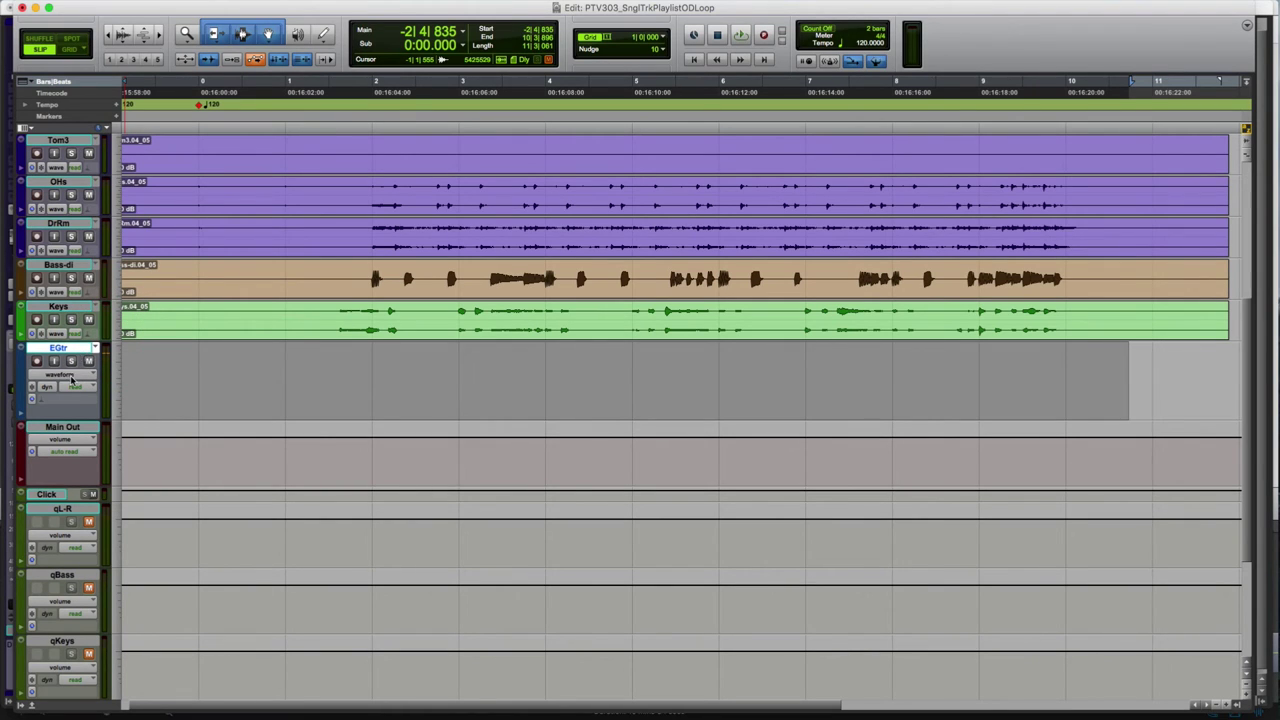
# Step: Show the takes as playlist lanes and copy the whole EGtr.01 lane onto the main playlist
pyautogui.click(70, 376)
pyautogui.click(68, 341)
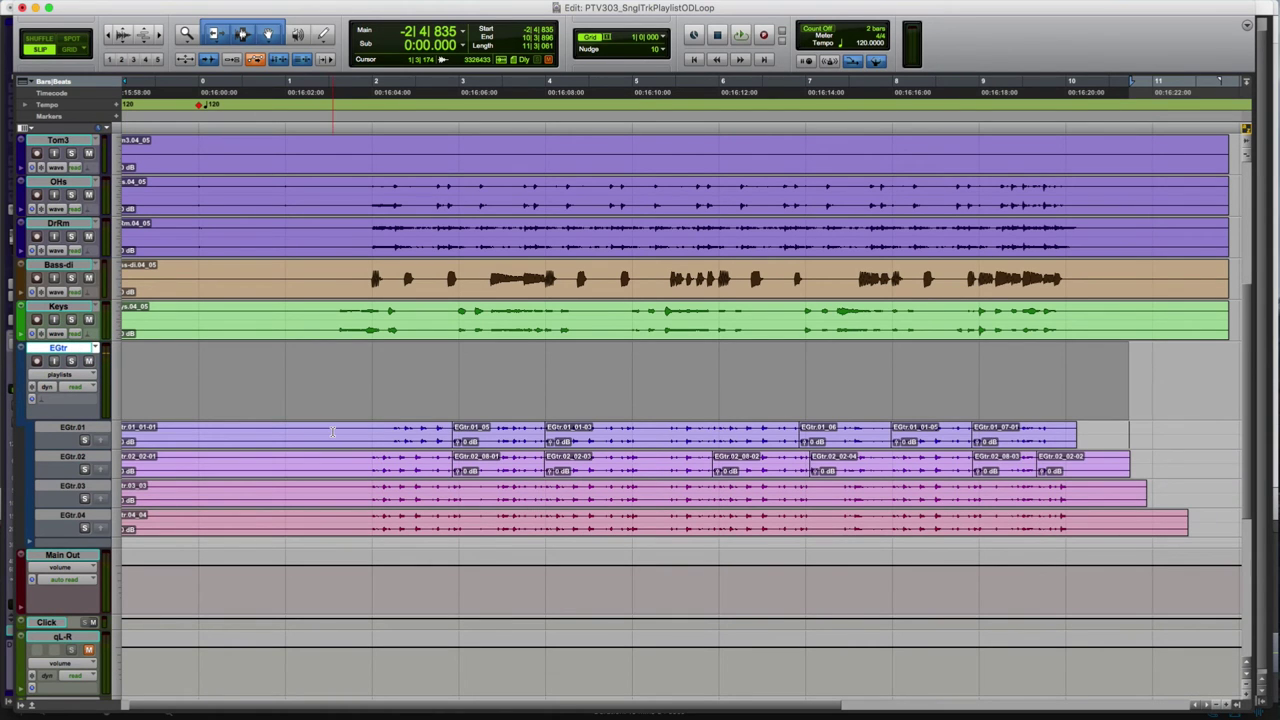
pyautogui.click(332, 432)
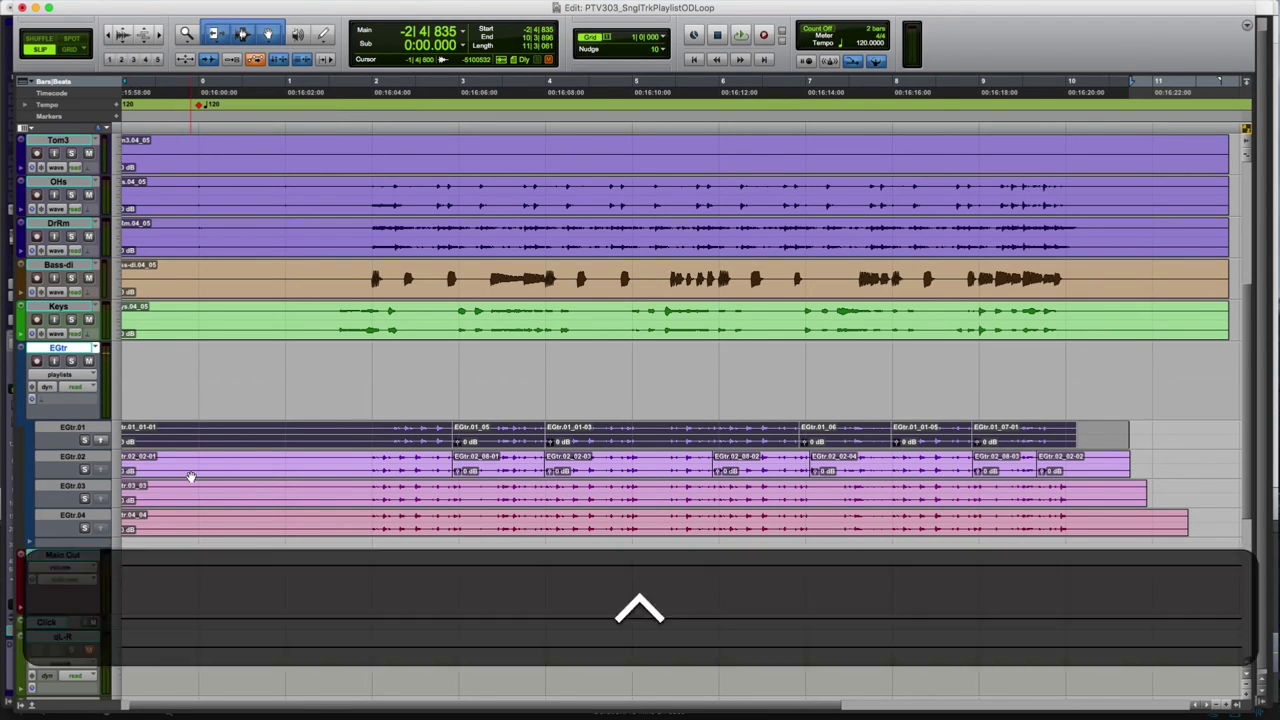
pyautogui.hotkey('ctrl', 'alt', 'v')
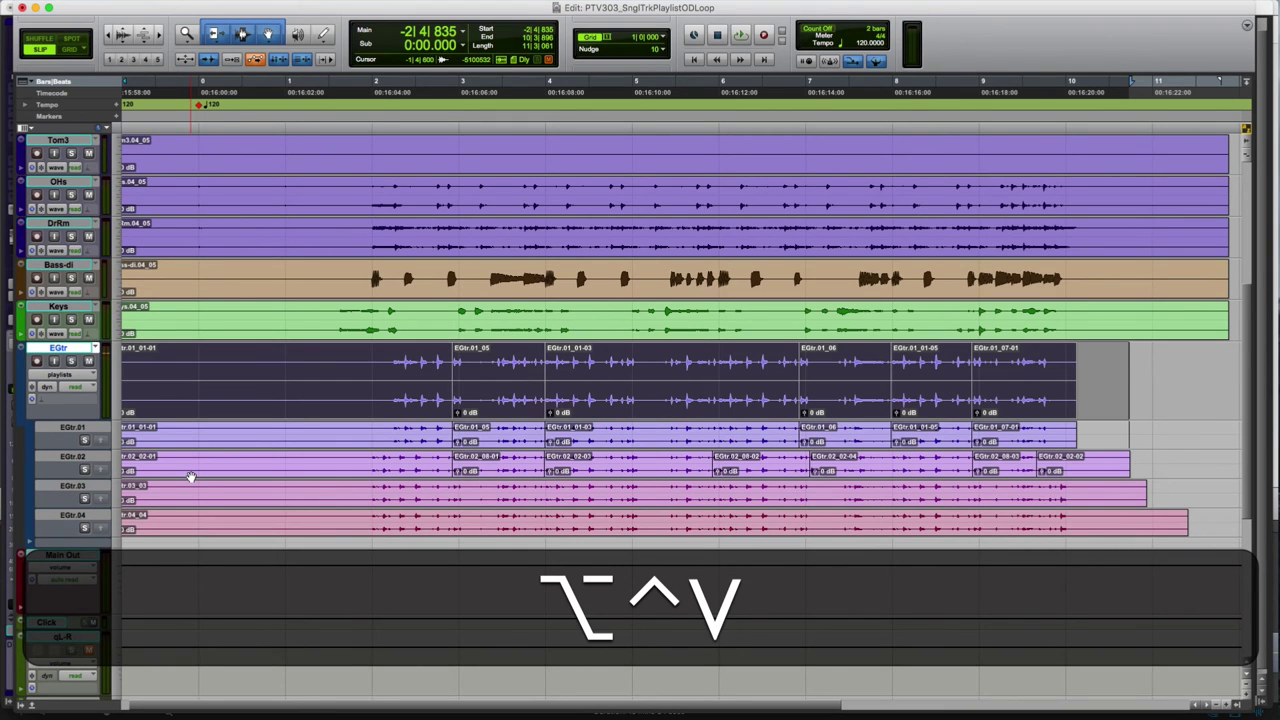
pyautogui.click(62, 375)
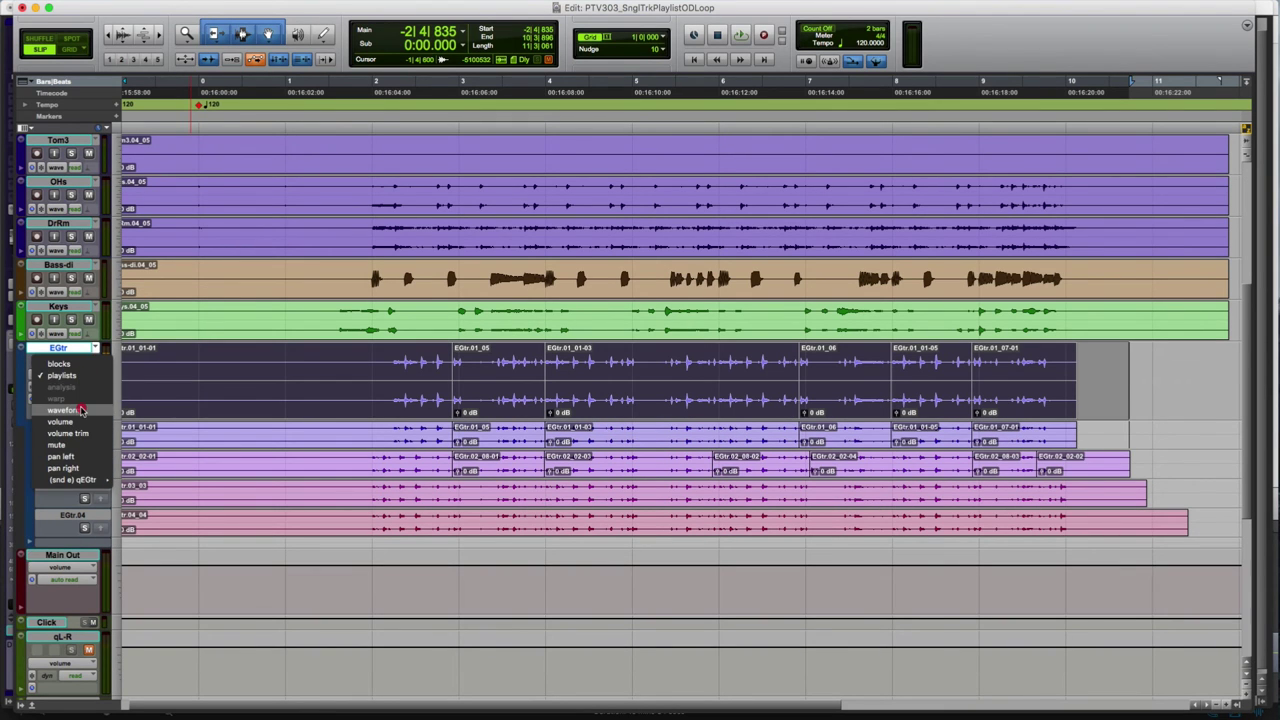